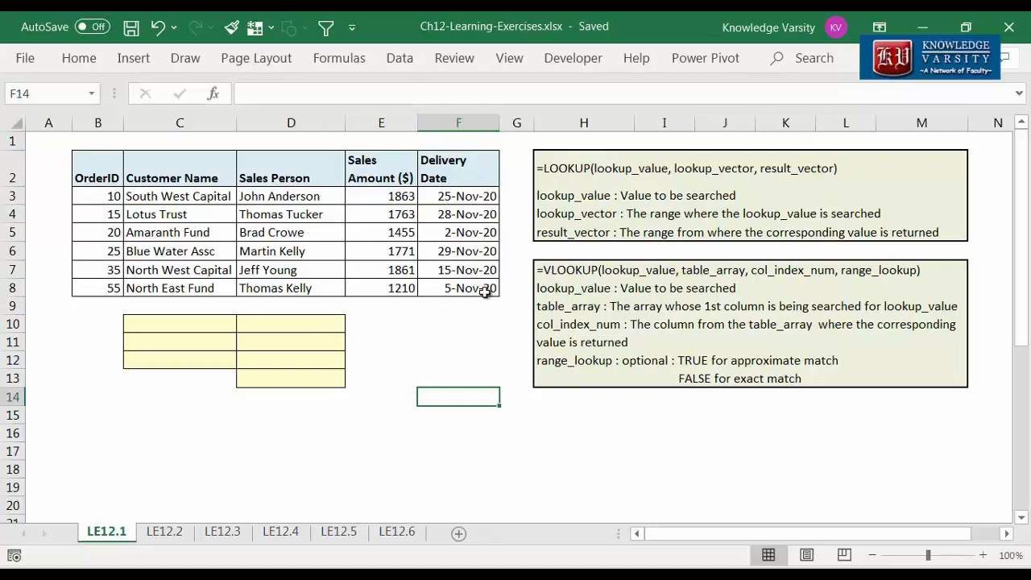
# Step: In C10, build a vector-form LOOKUP that searches for 20 in B3:B8 and returns the match from D3:D8
pyautogui.click(206, 322)
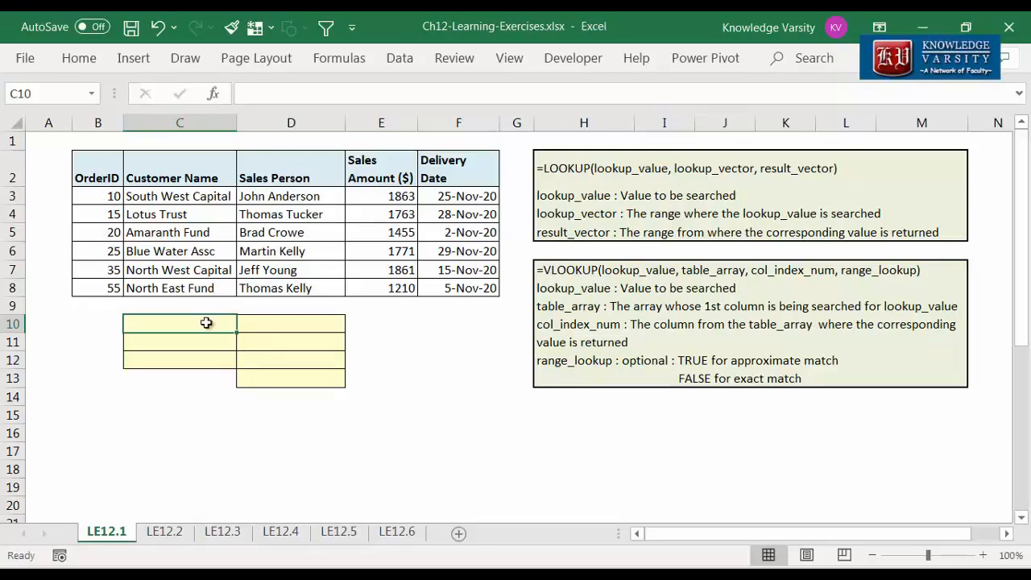
pyautogui.write('=Lookup(')
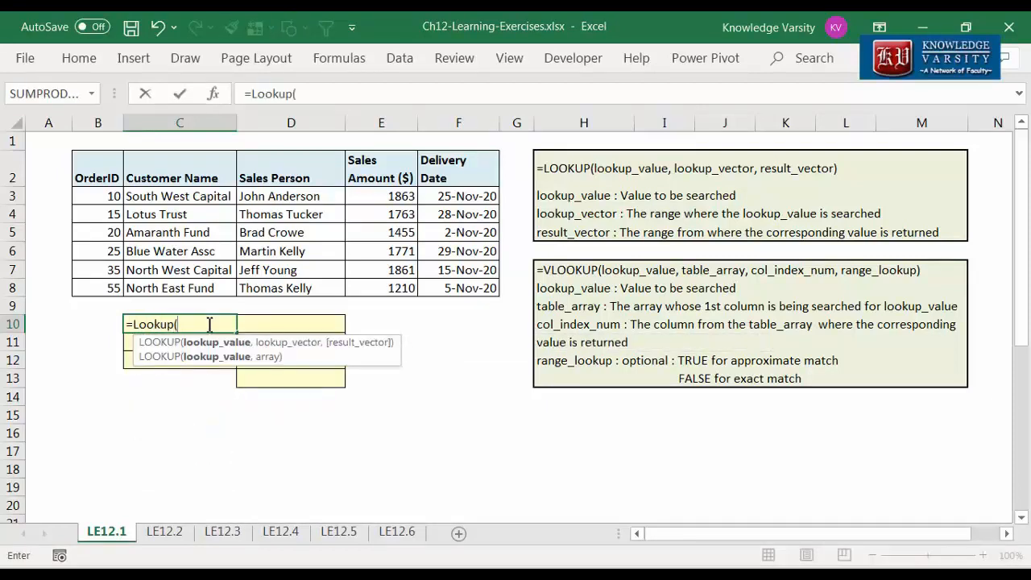
pyautogui.click(213, 94)
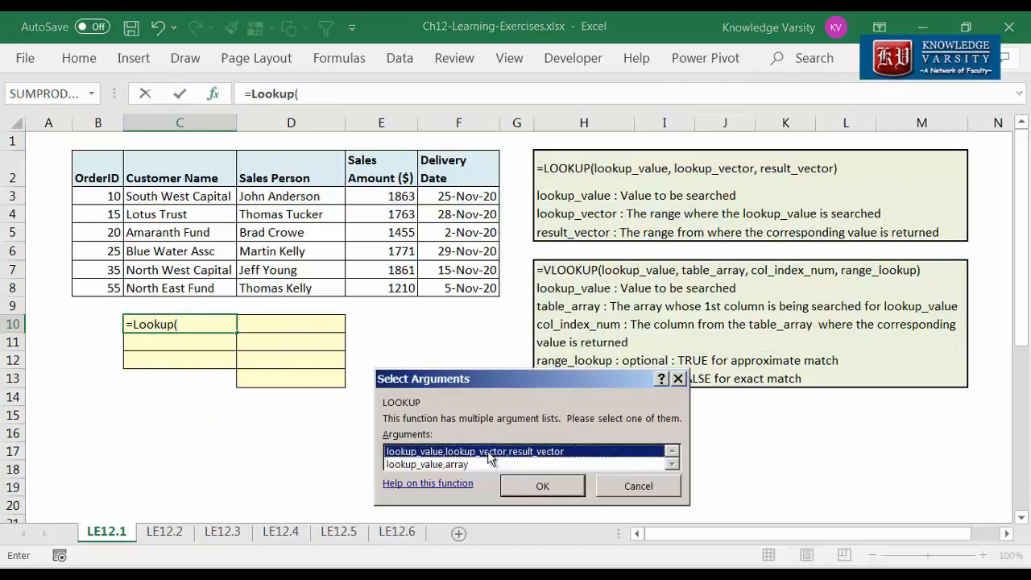
pyautogui.click(535, 488)
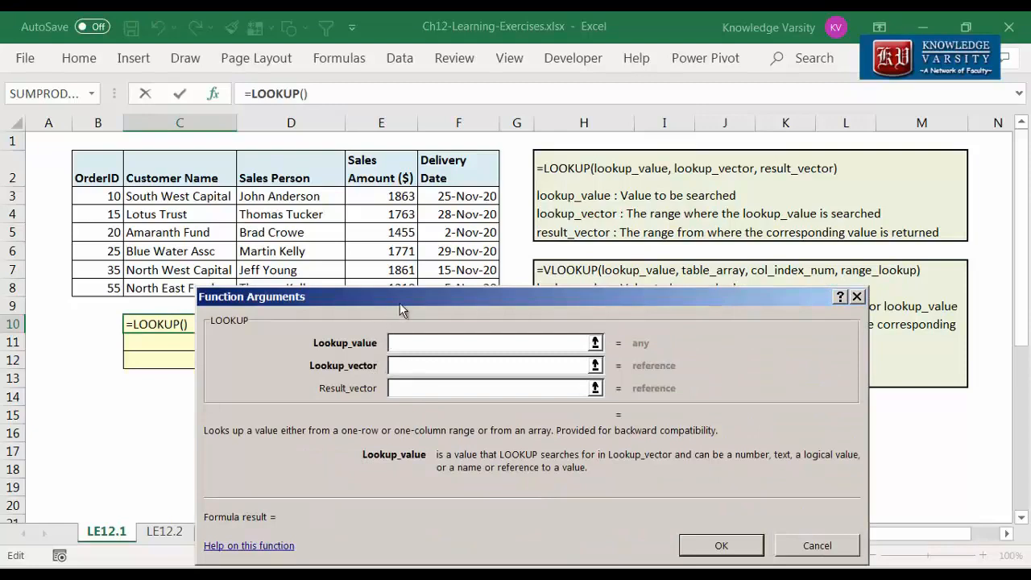
pyautogui.moveTo(402, 310); pyautogui.dragTo(498, 318)
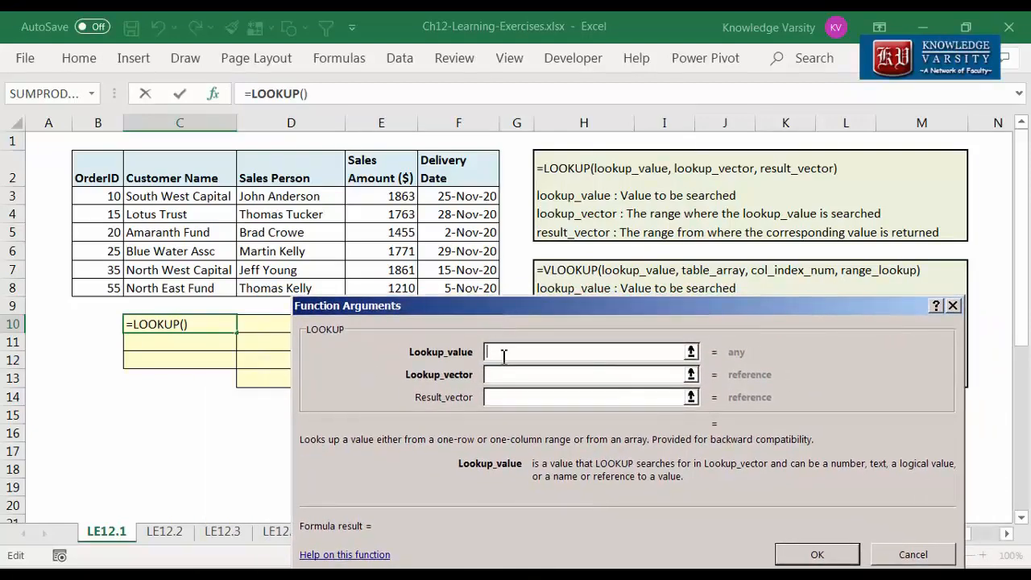
pyautogui.write('20')
pyautogui.click(528, 376)
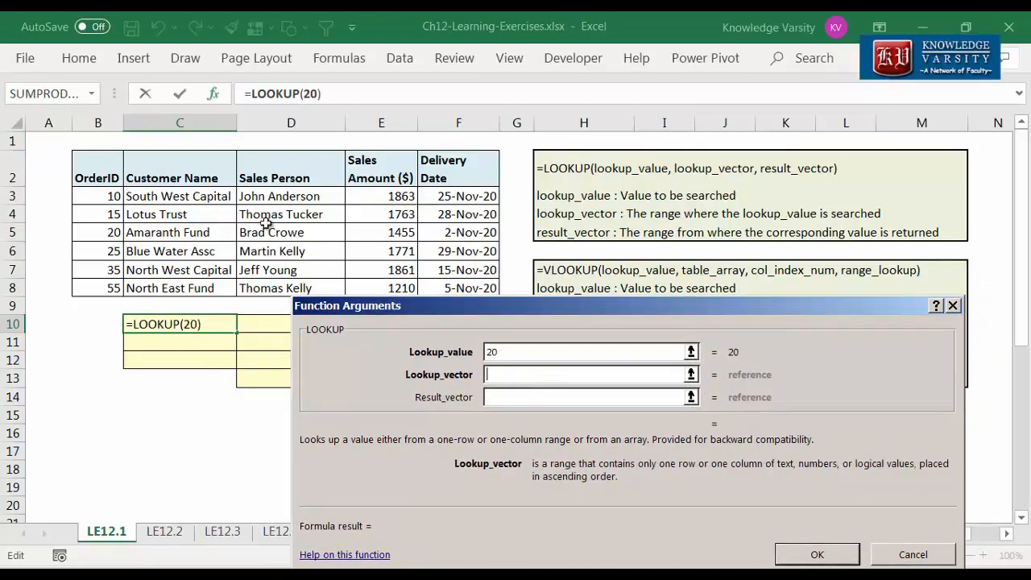
pyautogui.moveTo(115, 196); pyautogui.dragTo(96, 286)
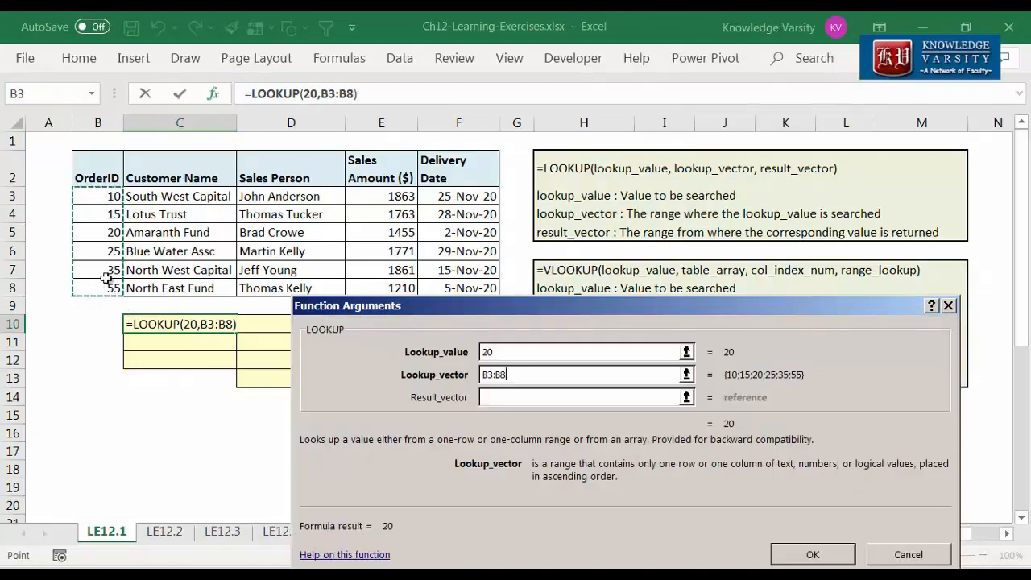
pyautogui.click(504, 398)
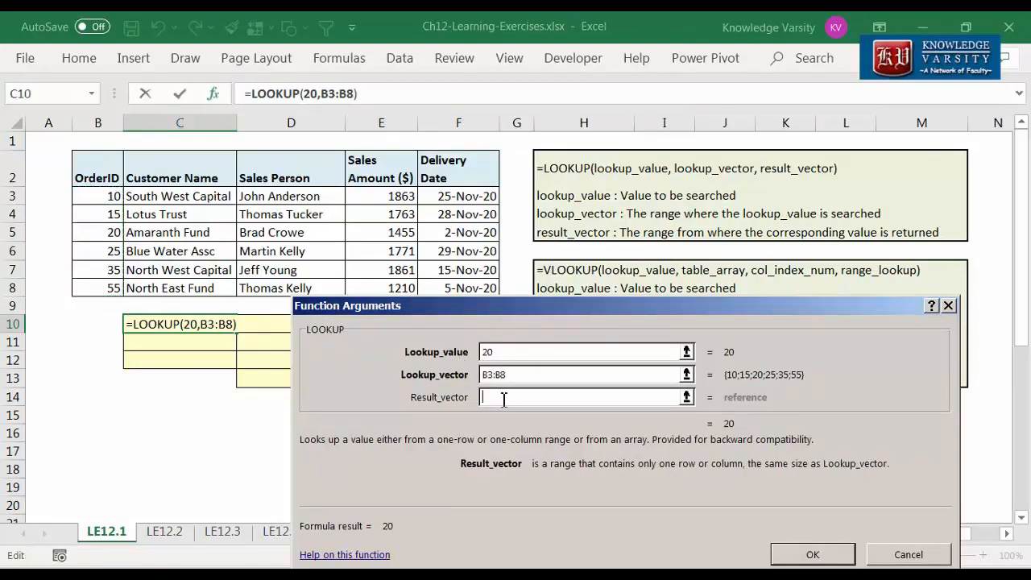
pyautogui.moveTo(276, 198); pyautogui.dragTo(273, 288)
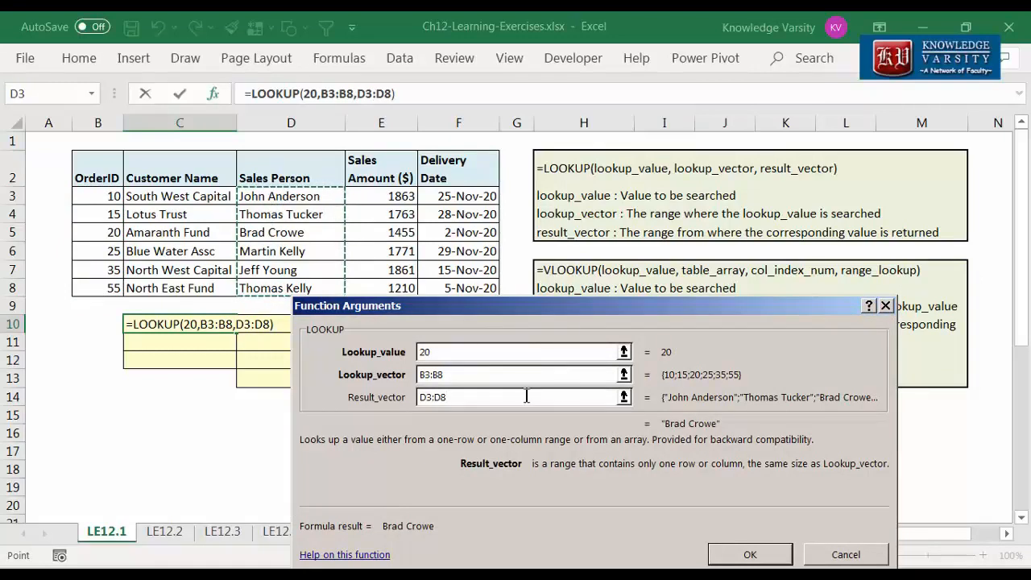
pyautogui.click(747, 554)
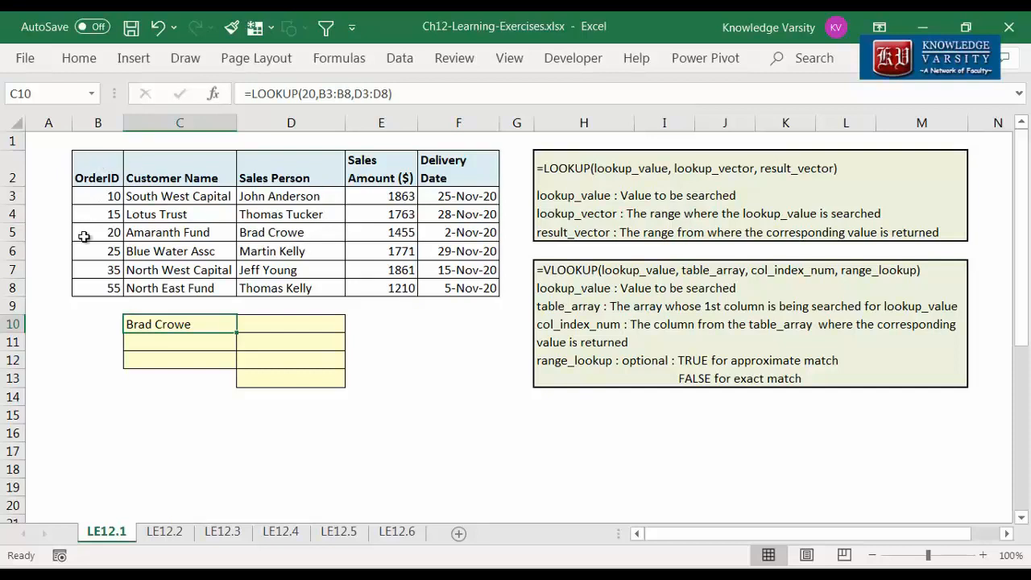
# Step: In C12, build a vector-form LOOKUP that searches D3:D8 for the sales person's name shown in D5 and returns the match from B3:B8
pyautogui.click(159, 358)
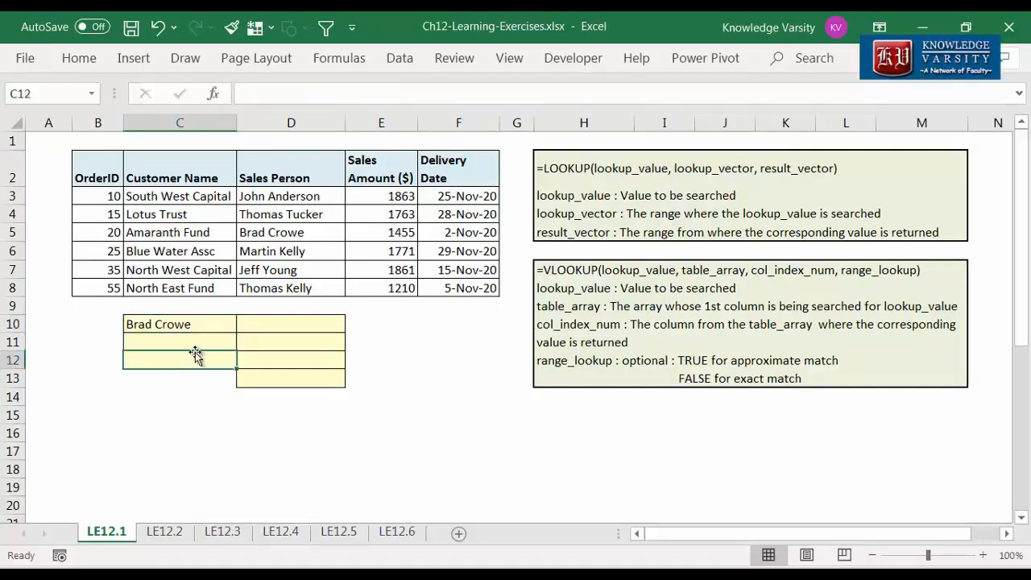
pyautogui.write('=looku')
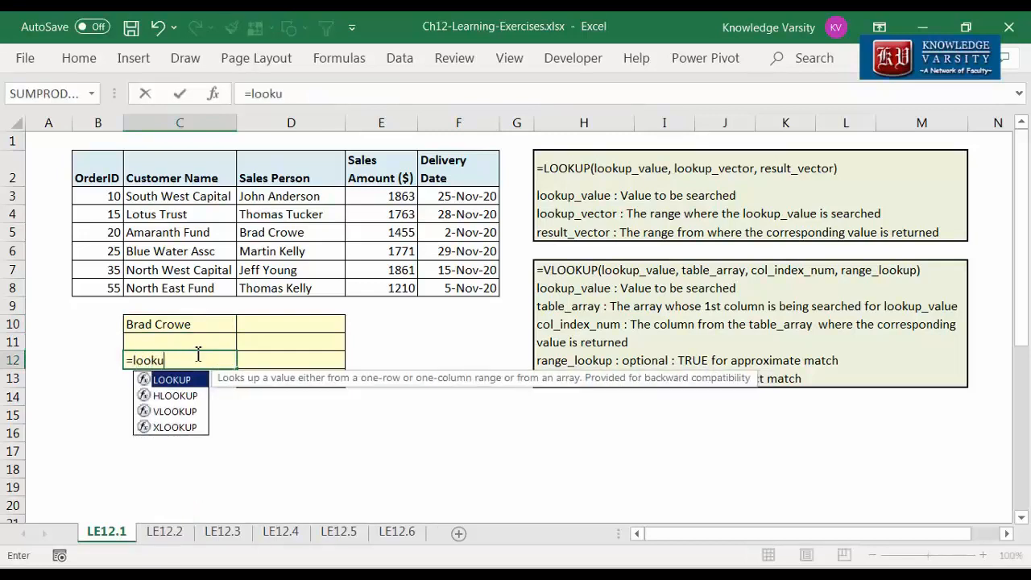
pyautogui.write('p(')
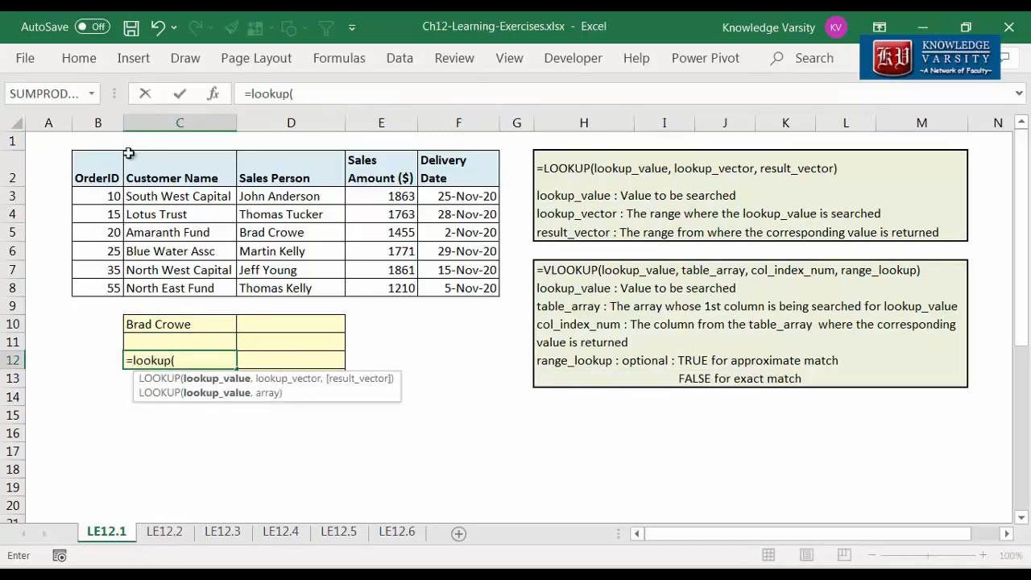
pyautogui.click(213, 93)
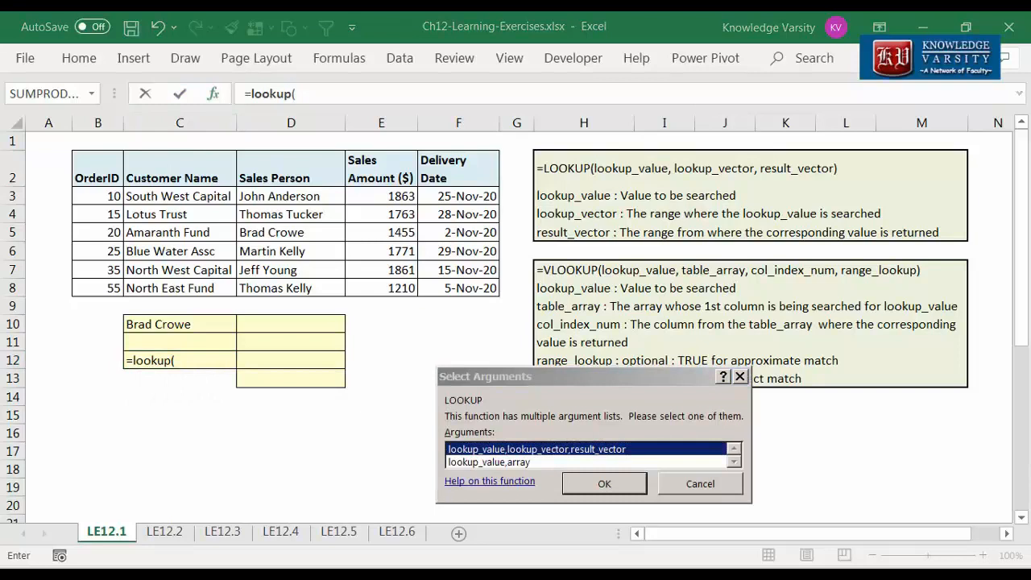
pyautogui.click(605, 484)
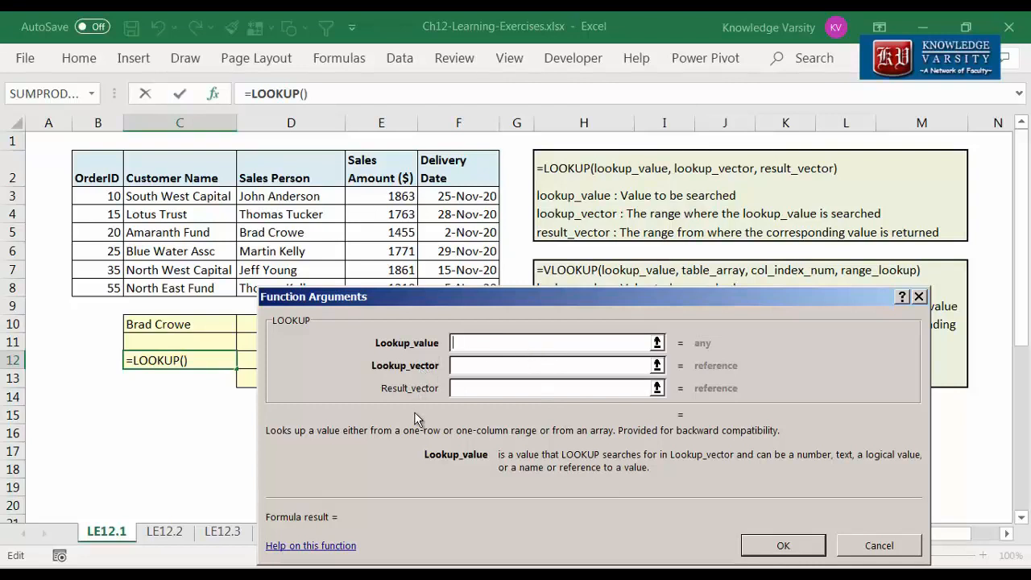
pyautogui.write('Brad C')
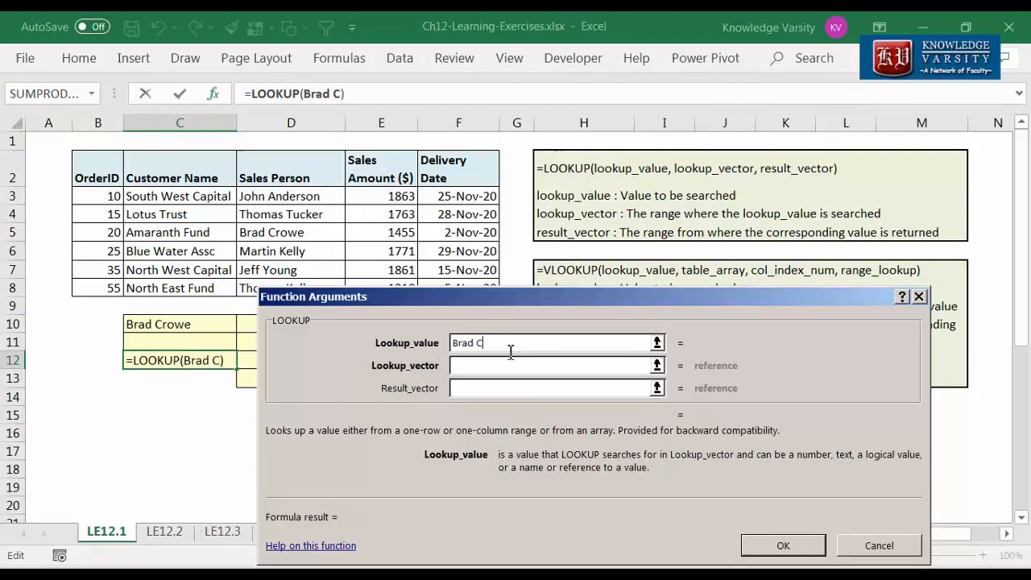
pyautogui.write('rowe')
pyautogui.click(500, 365)
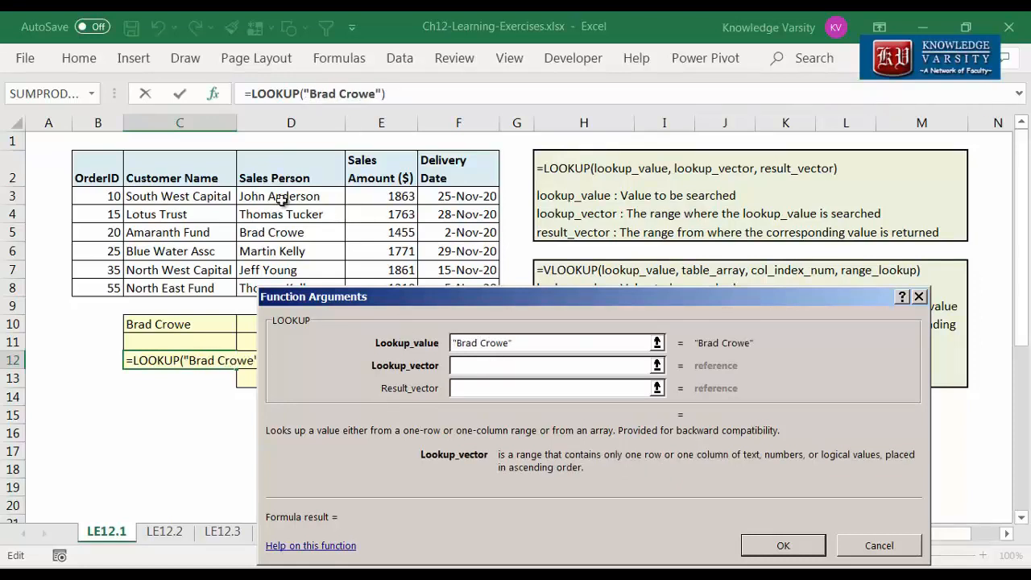
pyautogui.moveTo(281, 200); pyautogui.dragTo(273, 288)
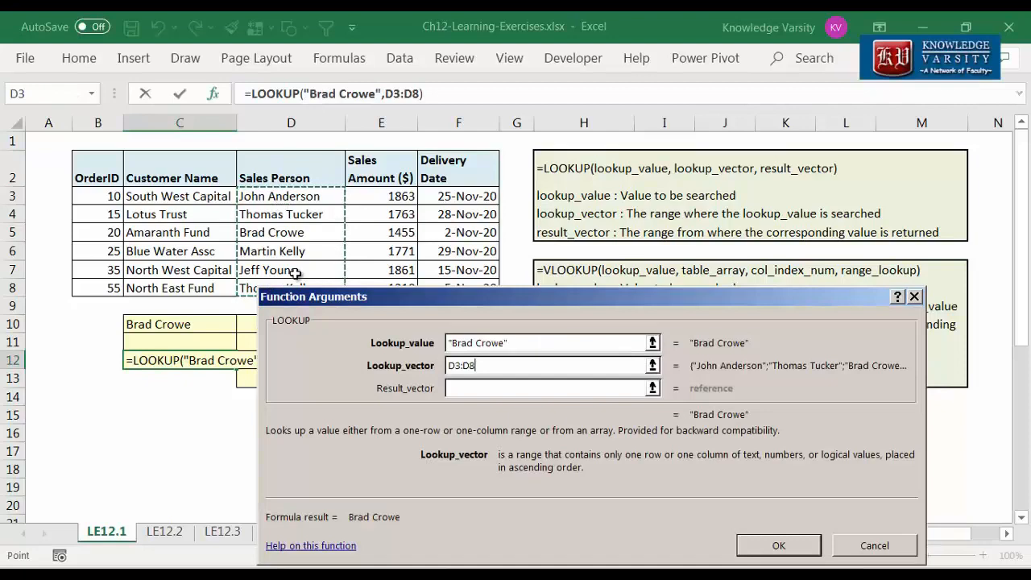
pyautogui.press('Tab')
pyautogui.moveTo(113, 196); pyautogui.dragTo(110, 288)
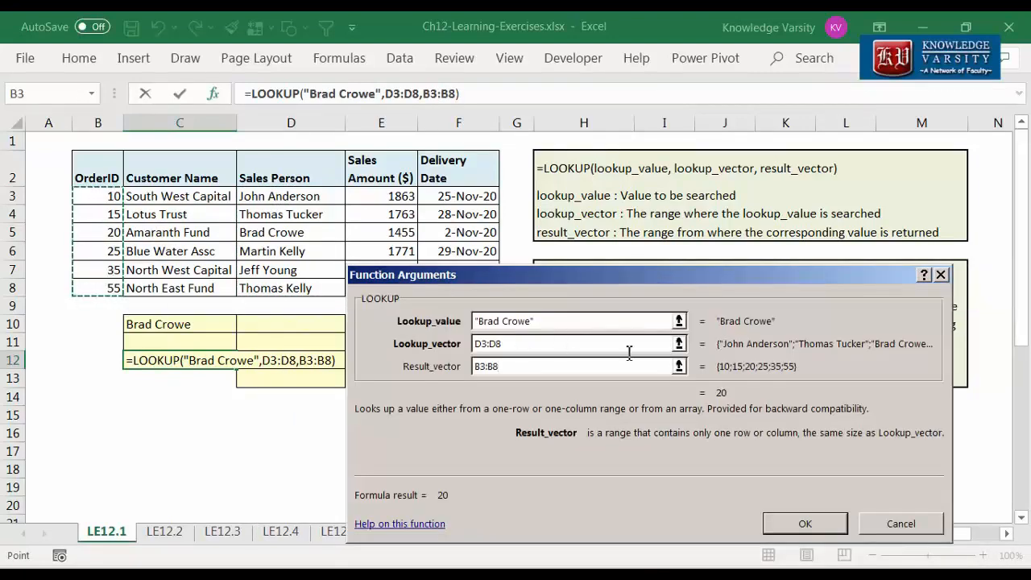
pyautogui.click(804, 525)
pyautogui.click(804, 525)
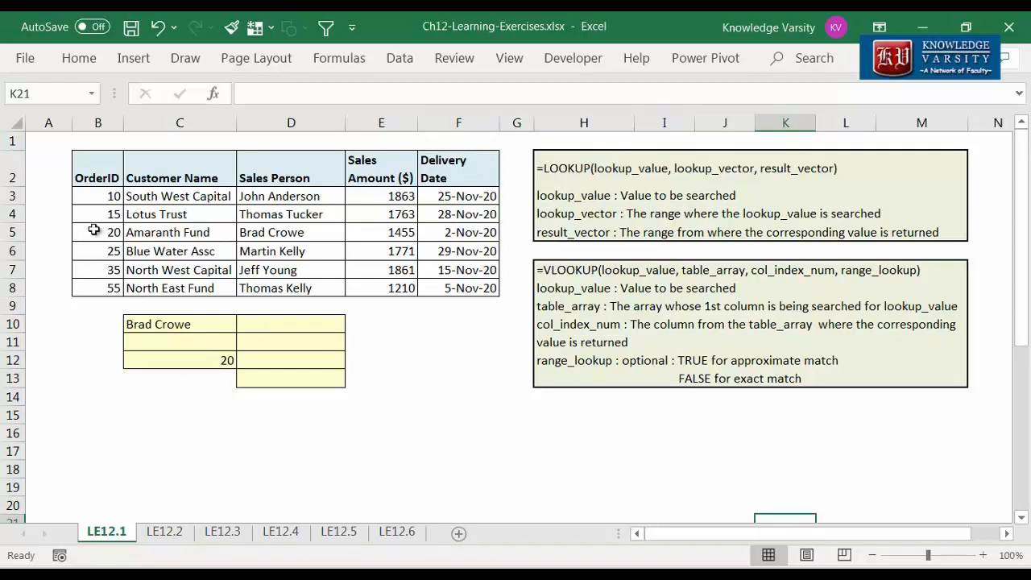
# Step: In C11, build a vector-form LOOKUP that searches for 135 in B3:B8 and returns the match from D3:D8
pyautogui.click(217, 341)
pyautogui.write('=l')
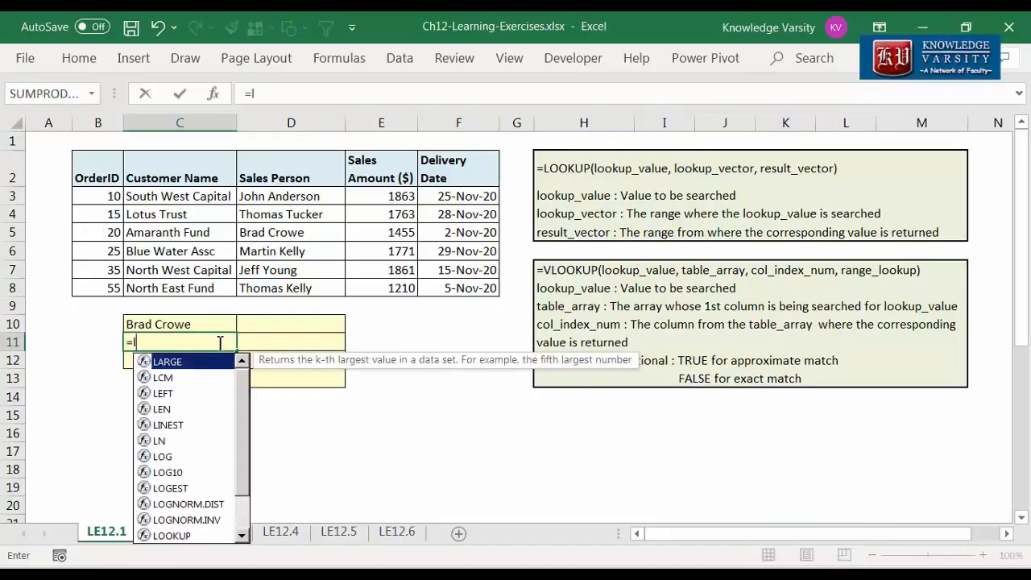
pyautogui.write('ookup(')
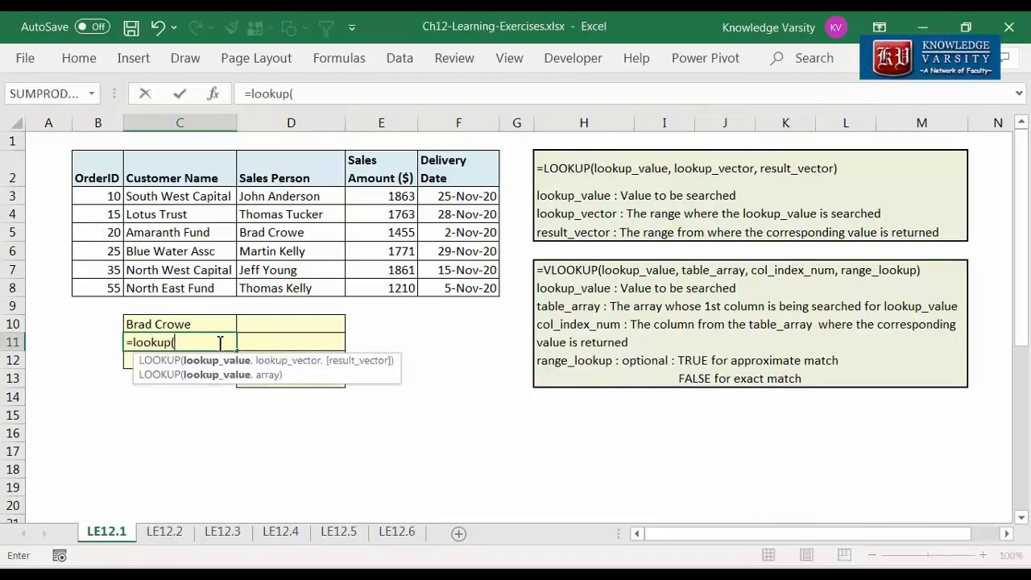
pyautogui.click(214, 94)
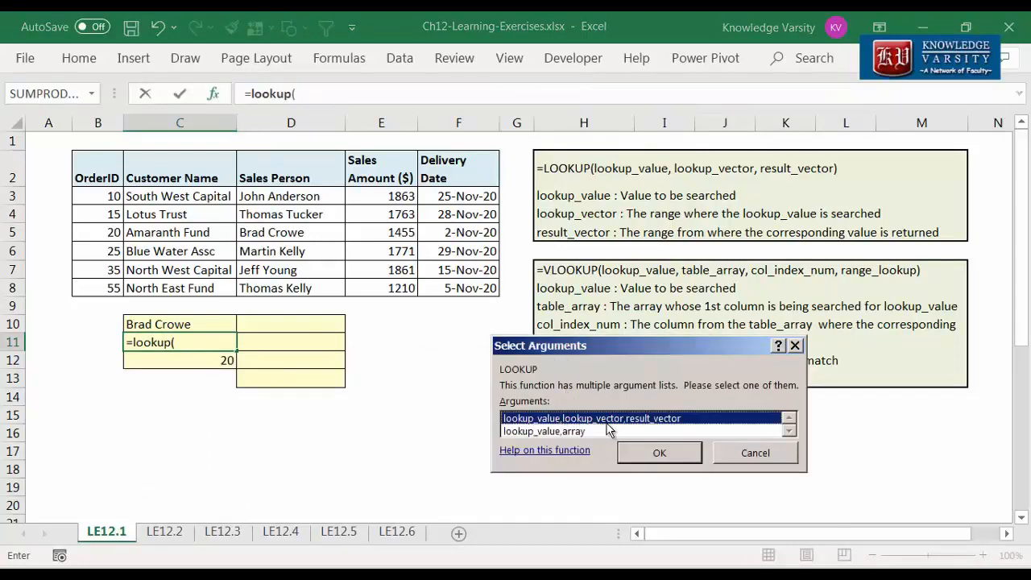
pyautogui.click(658, 454)
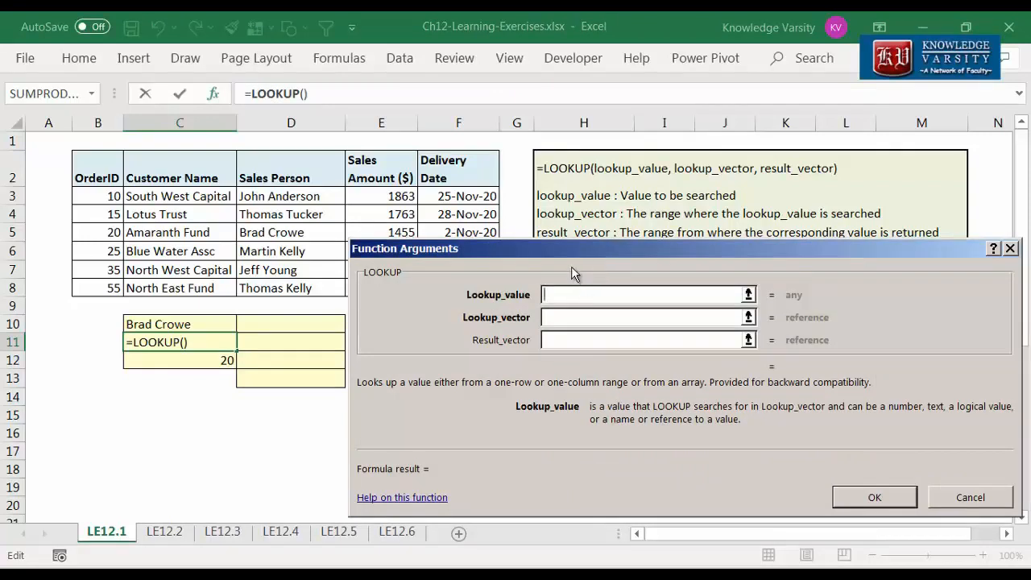
pyautogui.write('135')
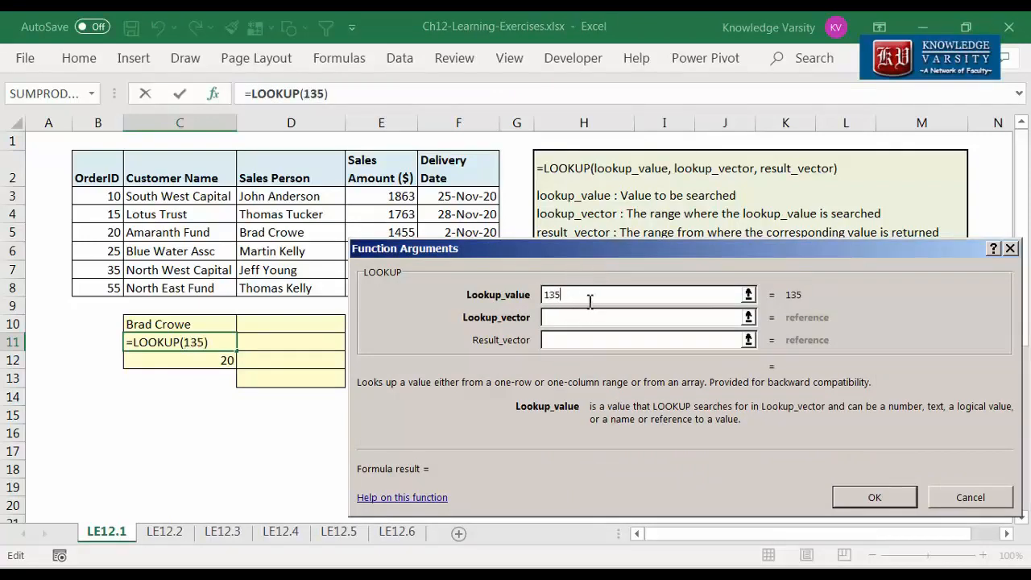
pyautogui.click(588, 317)
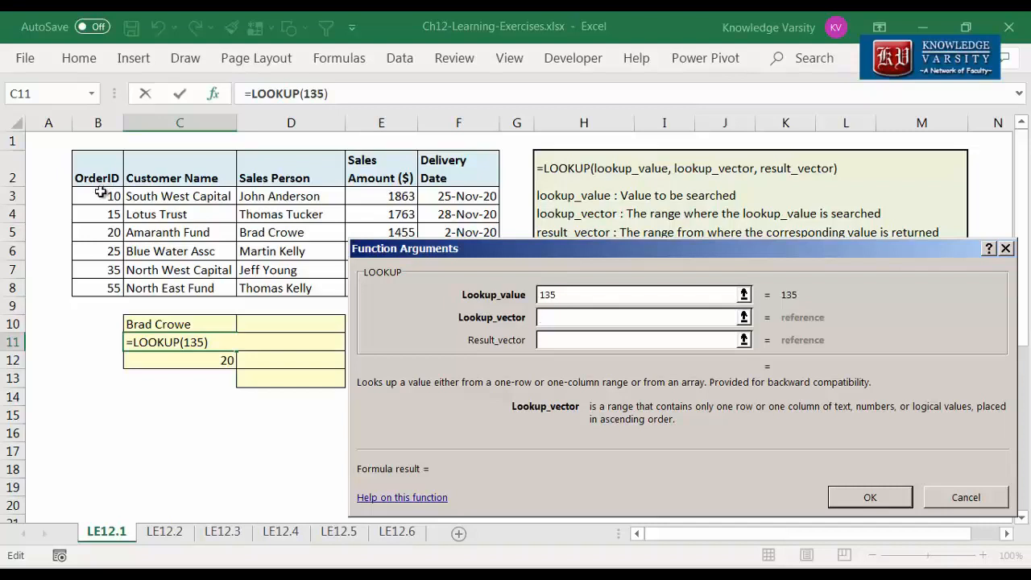
pyautogui.moveTo(93, 196); pyautogui.dragTo(92, 288)
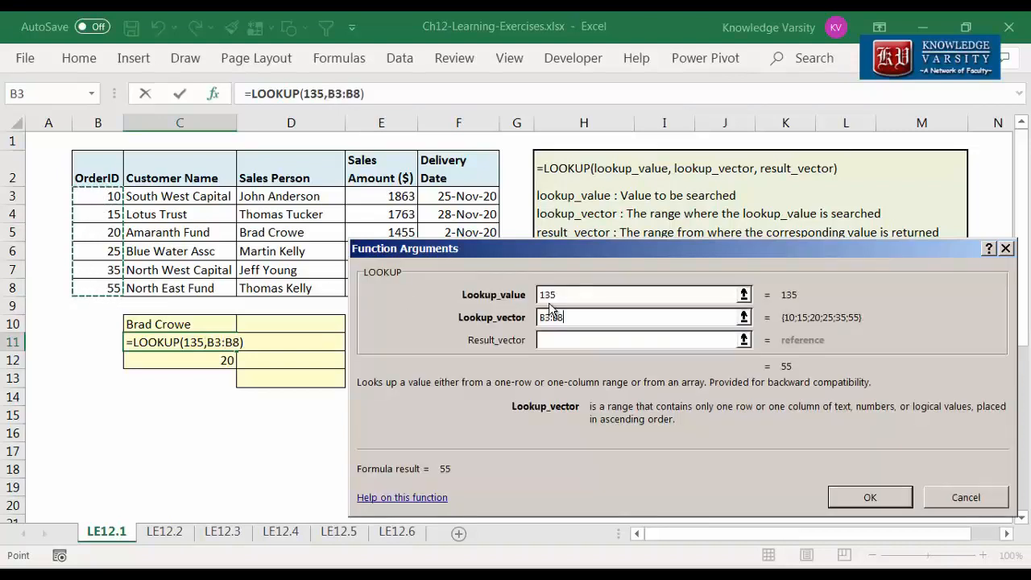
pyautogui.click(566, 340)
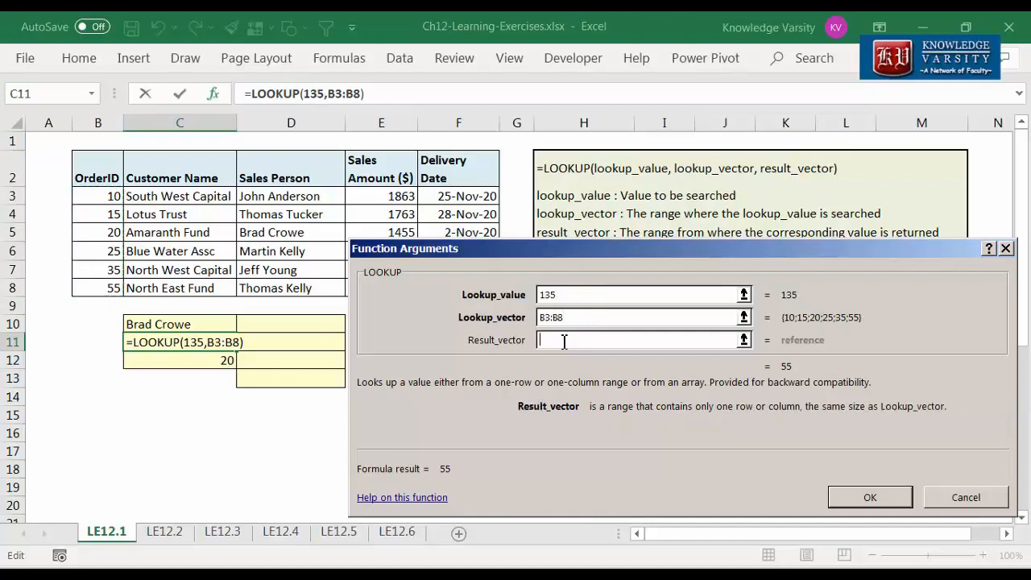
pyautogui.moveTo(282, 198); pyautogui.dragTo(282, 288)
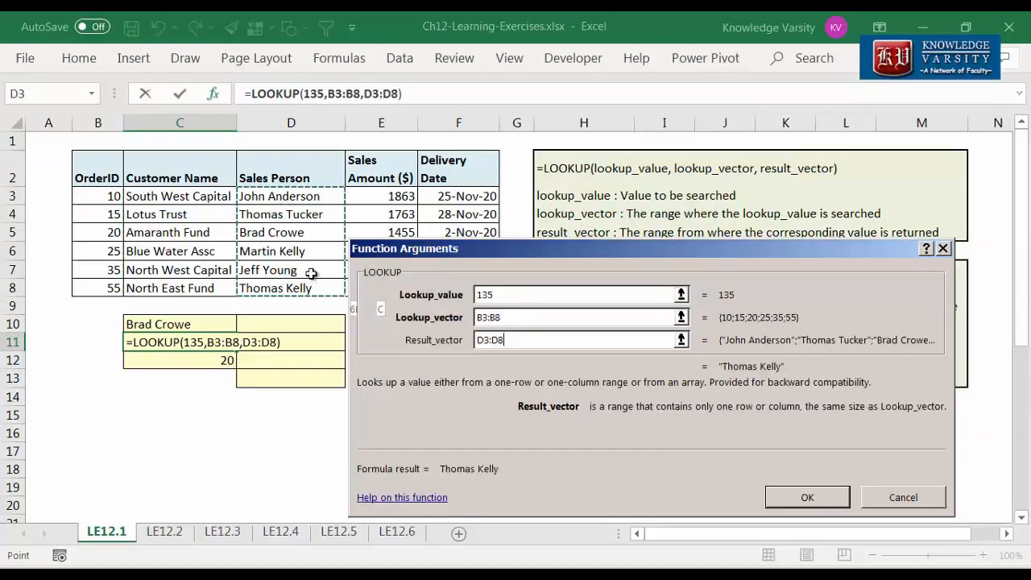
pyautogui.click(806, 499)
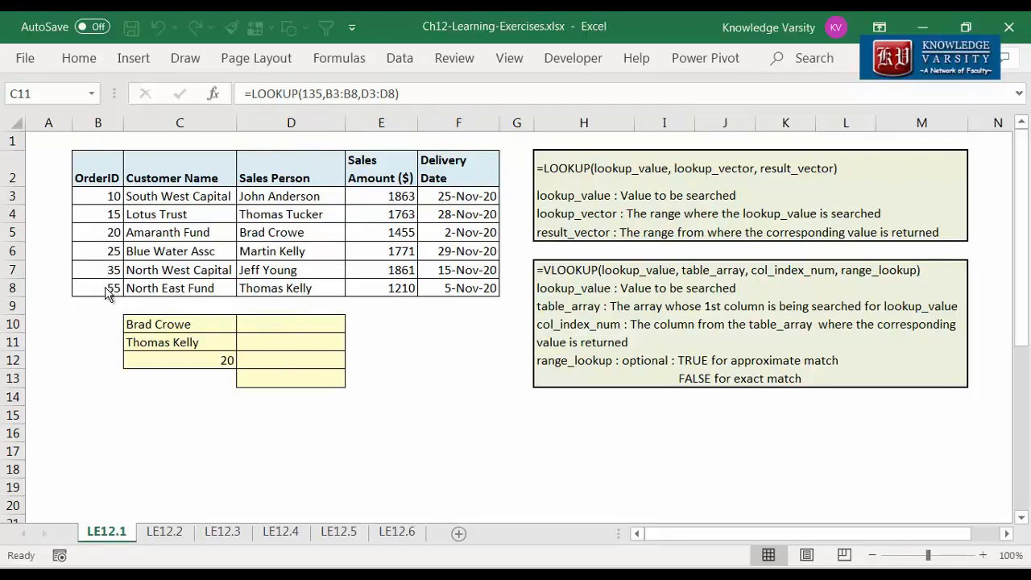
pyautogui.click(223, 338)
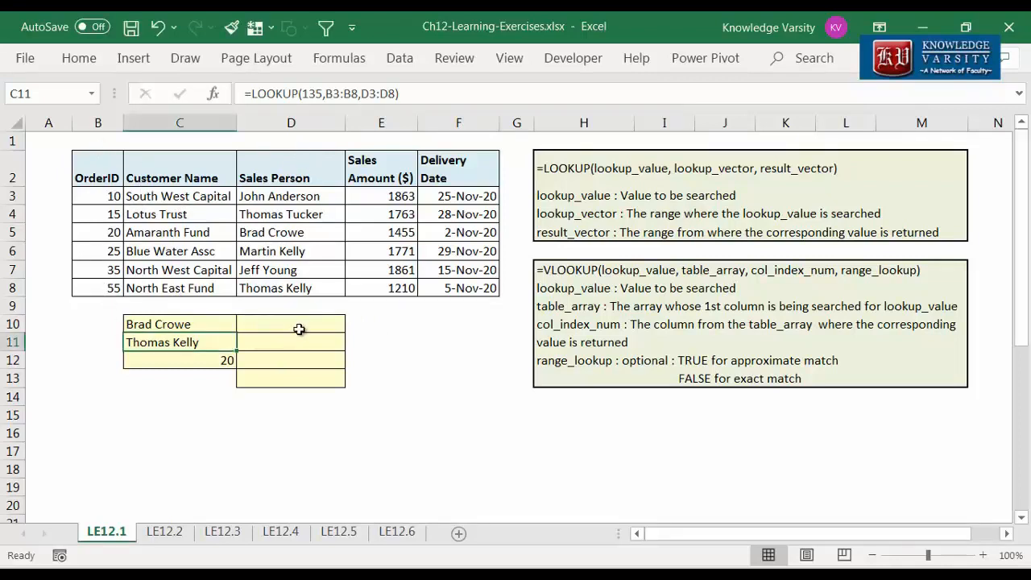
# Step: In D10, build a VLOOKUP that searches for 20 in table B3:D8 and returns column 3 with range lookup FALSE
pyautogui.click(301, 326)
pyautogui.write('=')
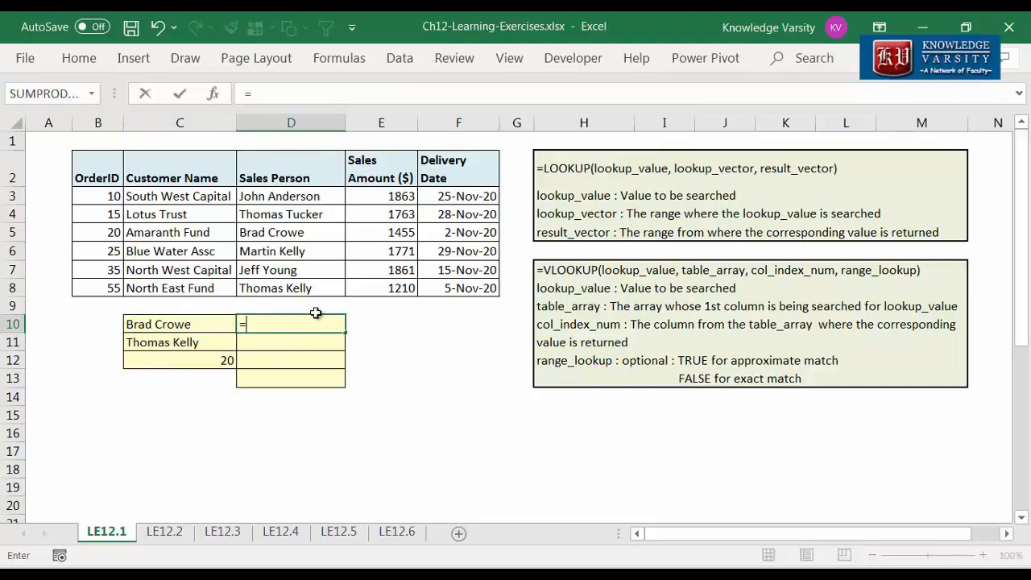
pyautogui.write('vlookup')
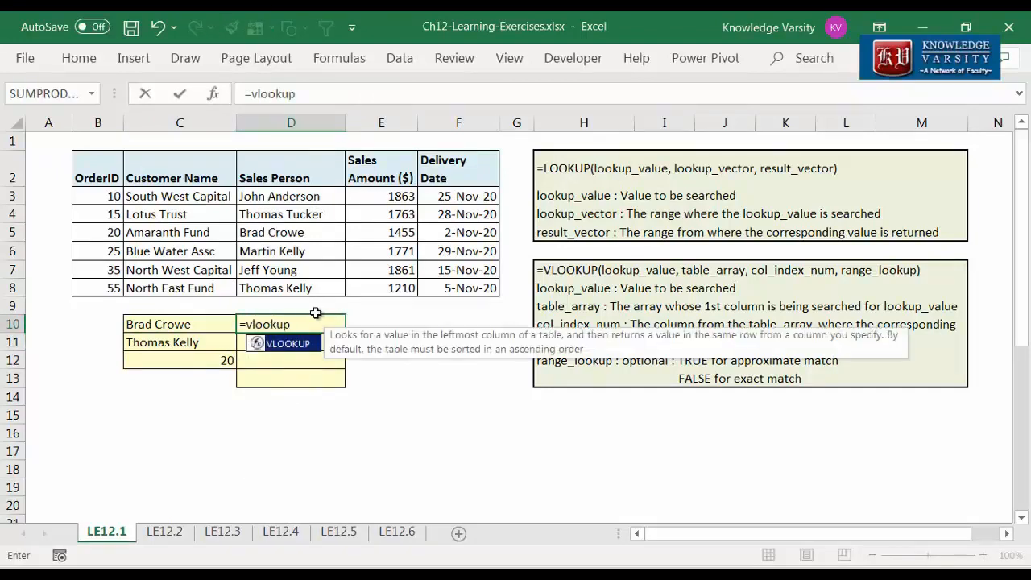
pyautogui.write('(')
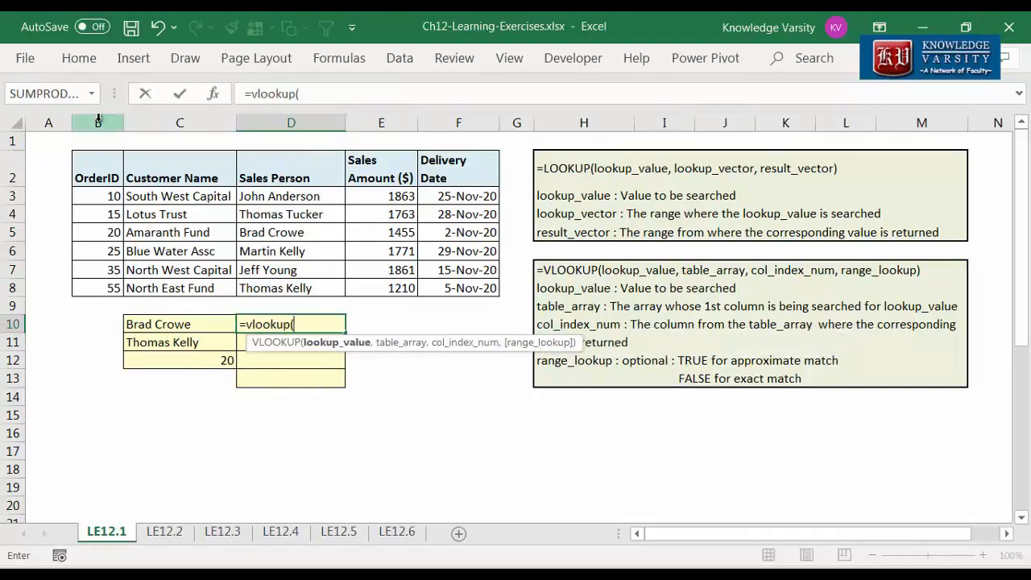
pyautogui.click(213, 93)
pyautogui.moveTo(424, 237); pyautogui.dragTo(462, 230)
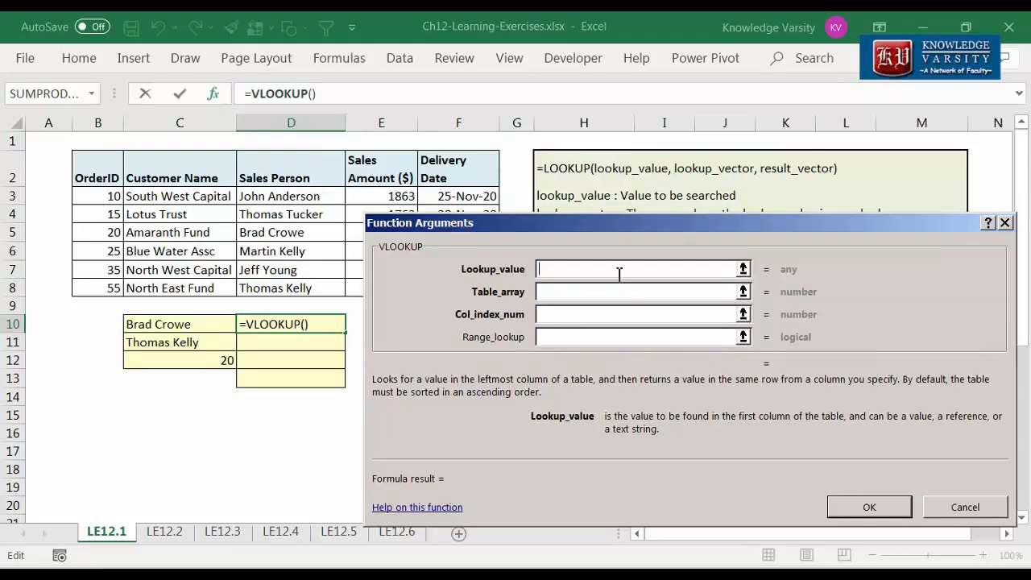
pyautogui.write('20')
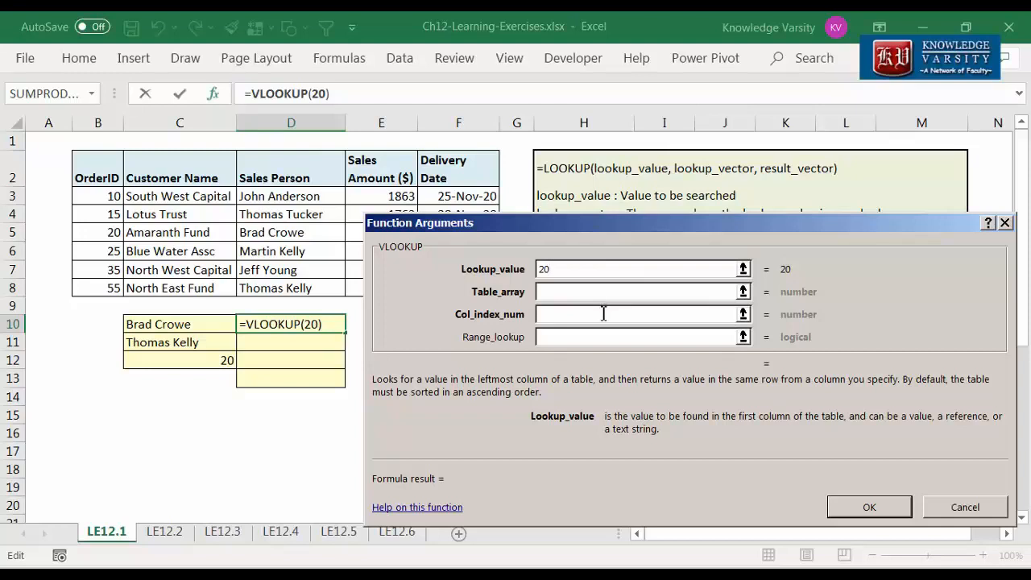
pyautogui.click(588, 296)
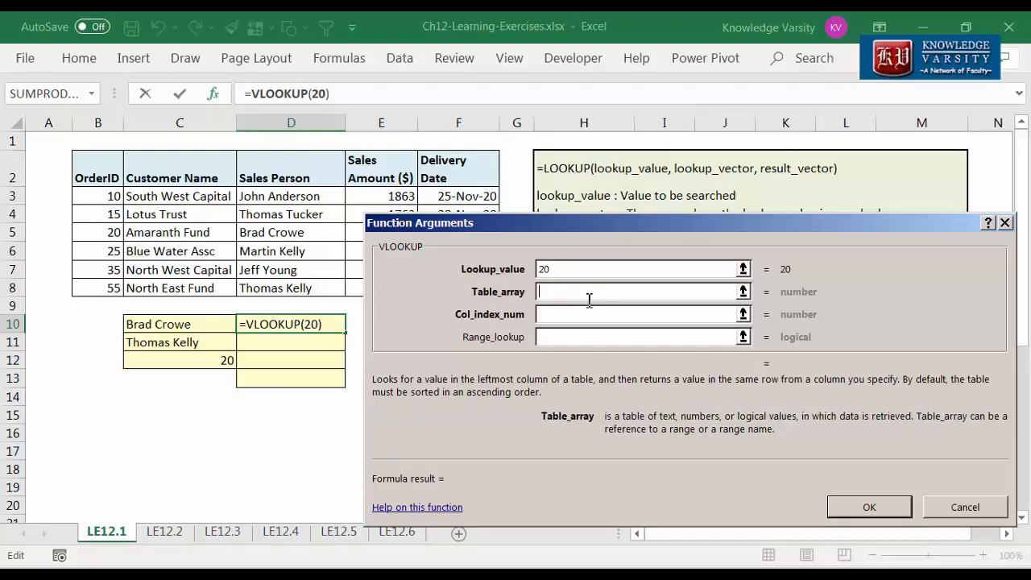
pyautogui.click(104, 199)
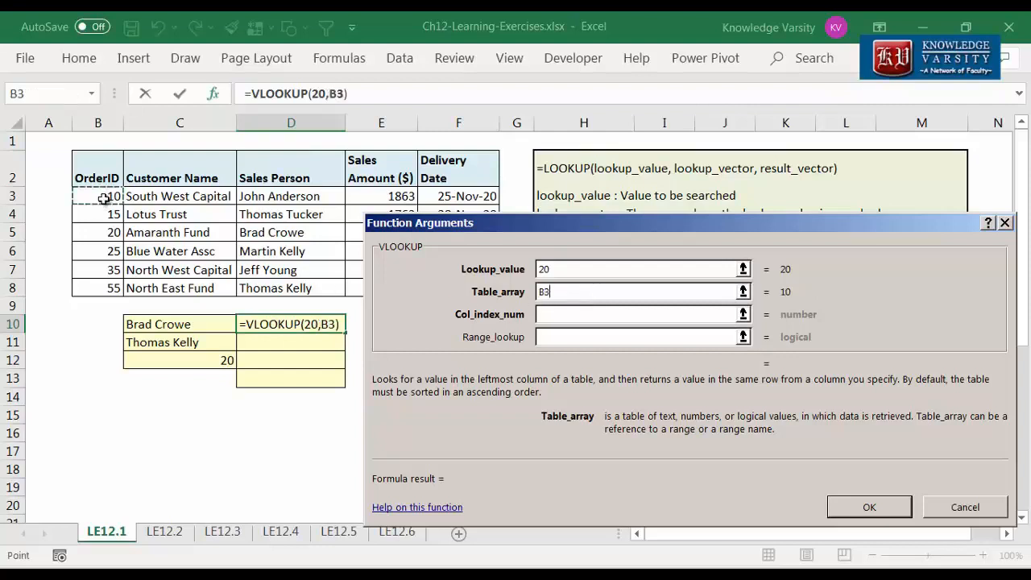
pyautogui.moveTo(104, 198); pyautogui.dragTo(274, 284)
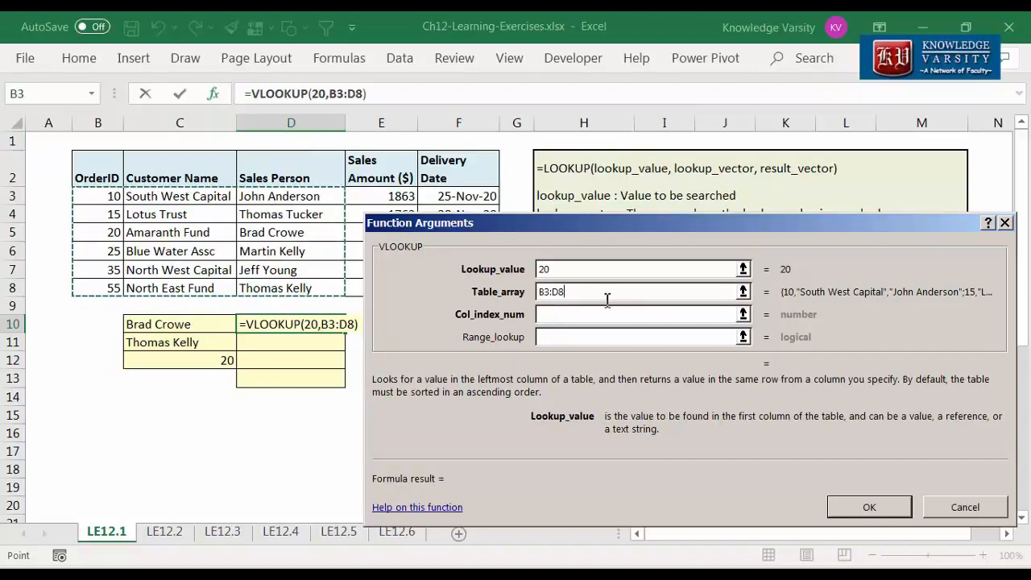
pyautogui.click(588, 316)
pyautogui.write('3')
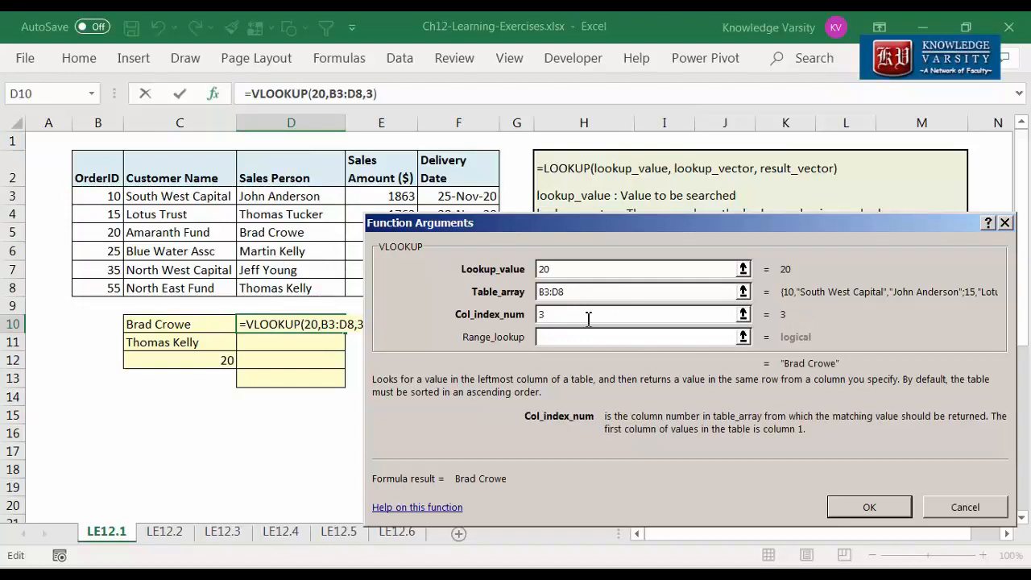
pyautogui.click(578, 339)
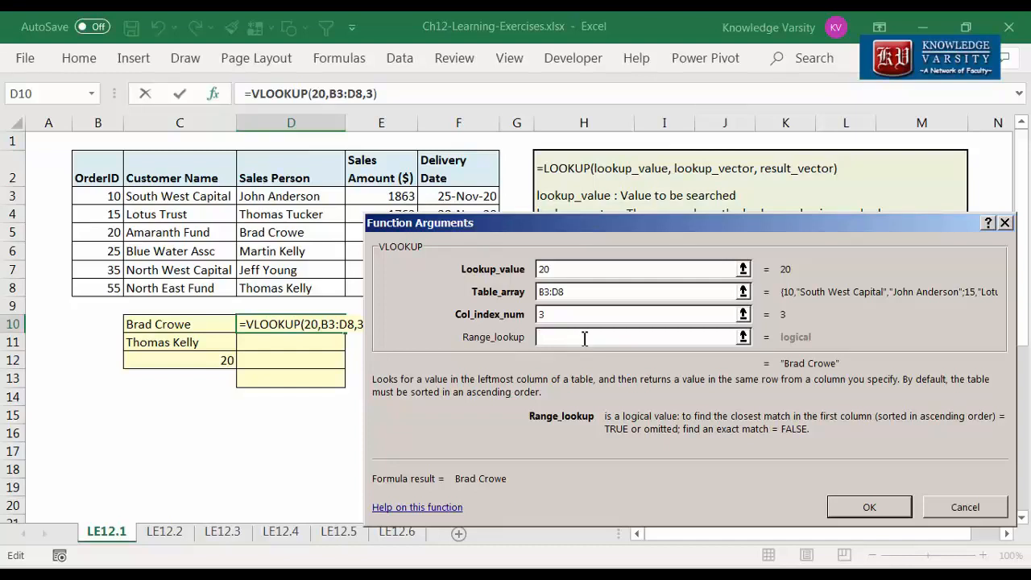
pyautogui.write('FALSE')
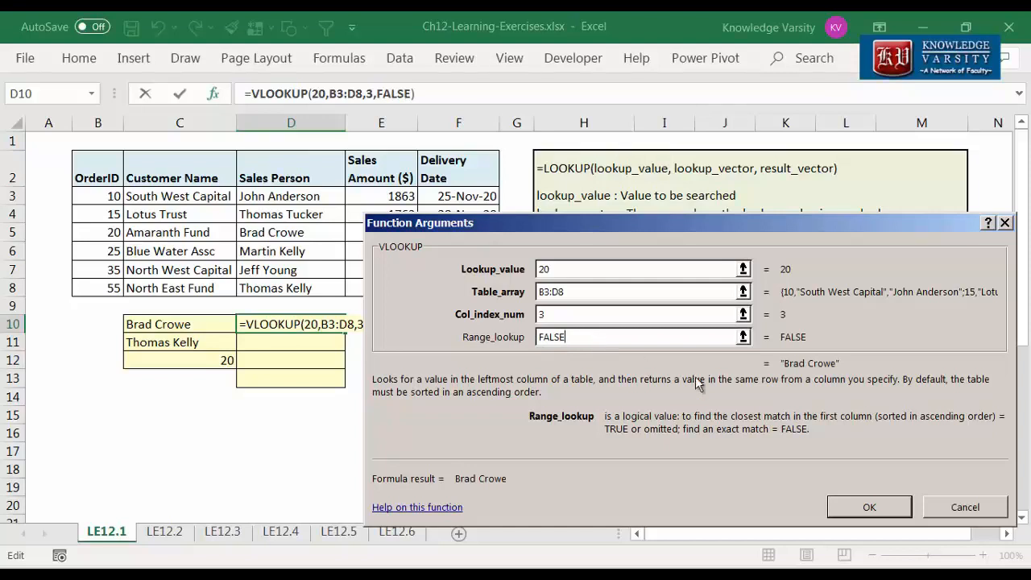
pyautogui.click(856, 501)
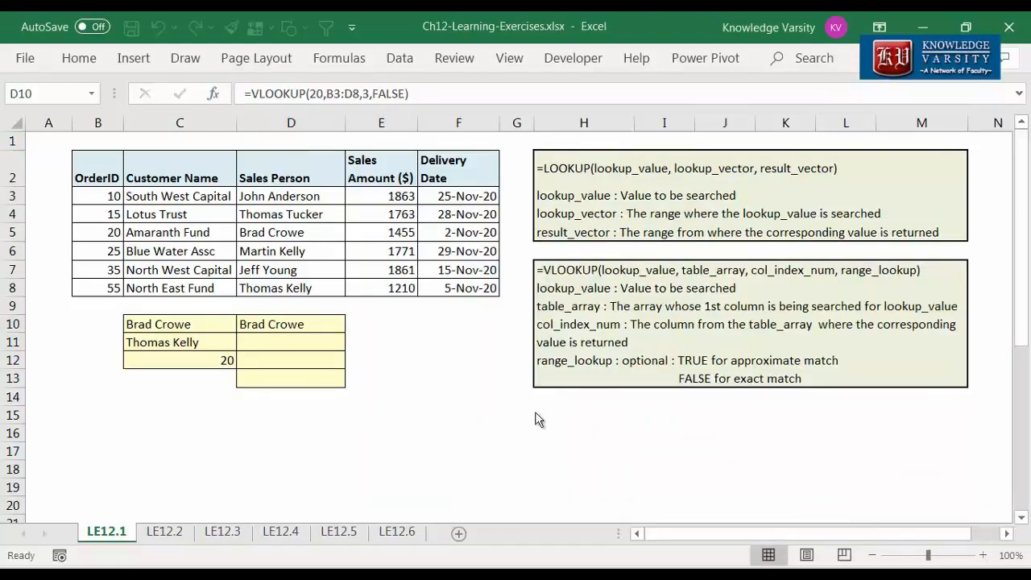
# Step: In D11, build a VLOOKUP for the sales person's name shown in D5, using table B3:D8, column 3 and range lookup FALSE
pyautogui.click(324, 346)
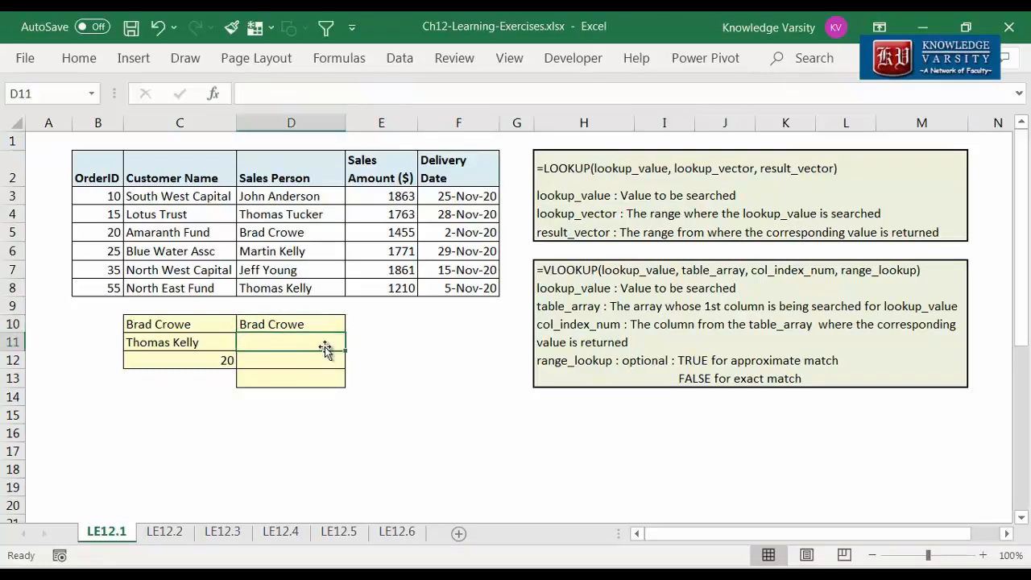
pyautogui.write('=vlo')
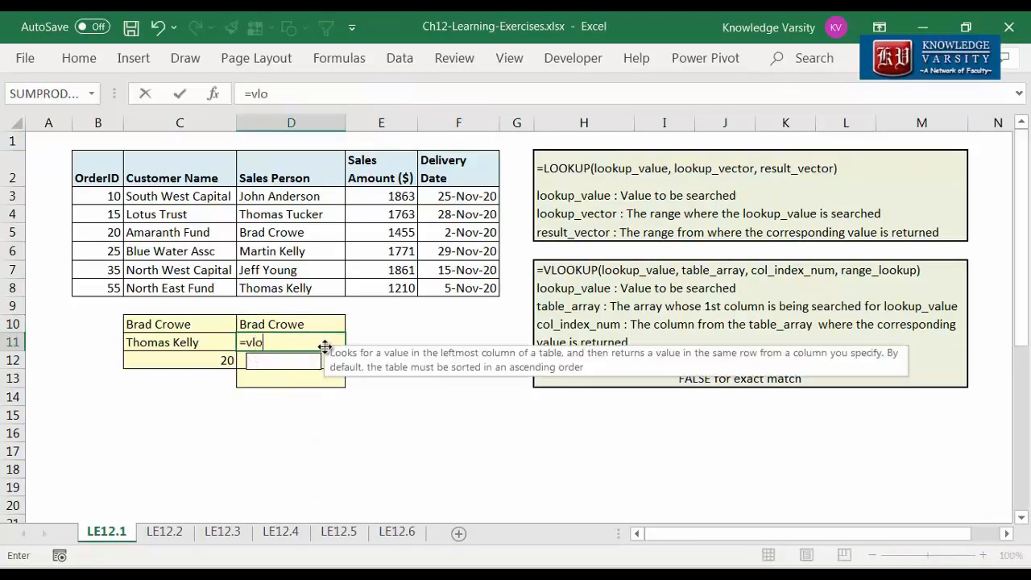
pyautogui.write('okup(')
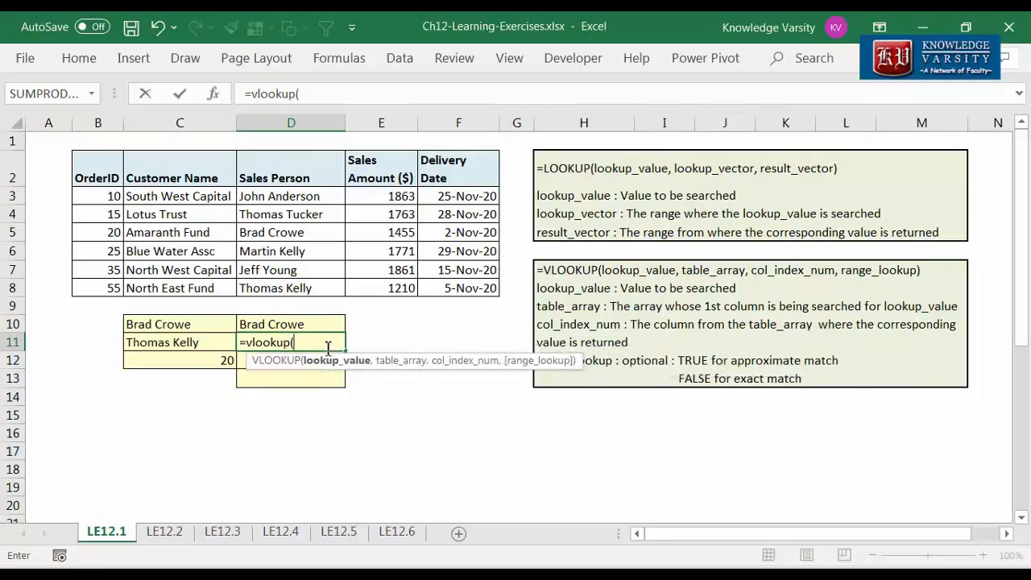
pyautogui.click(215, 94)
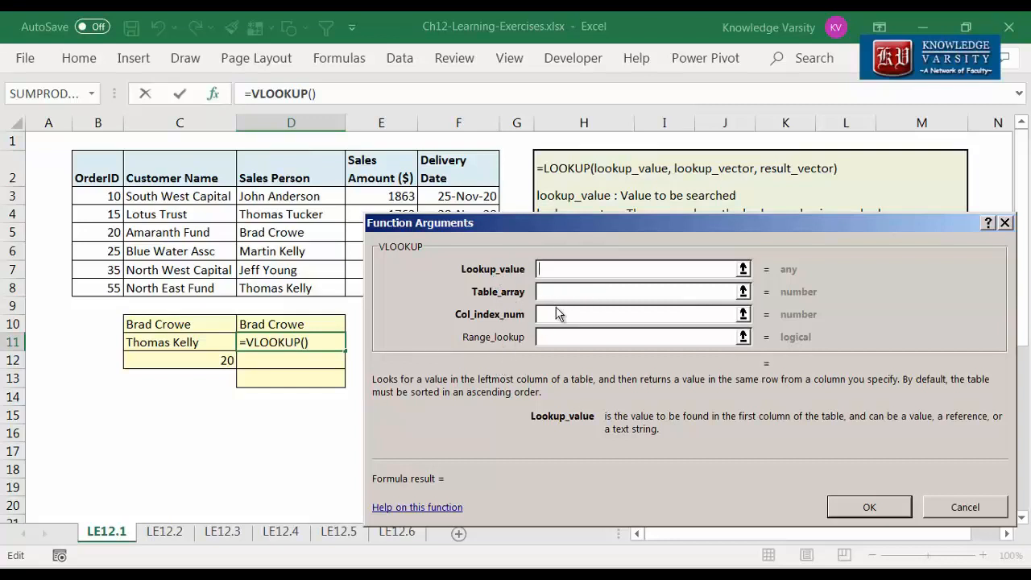
pyautogui.write('Brad Cr')
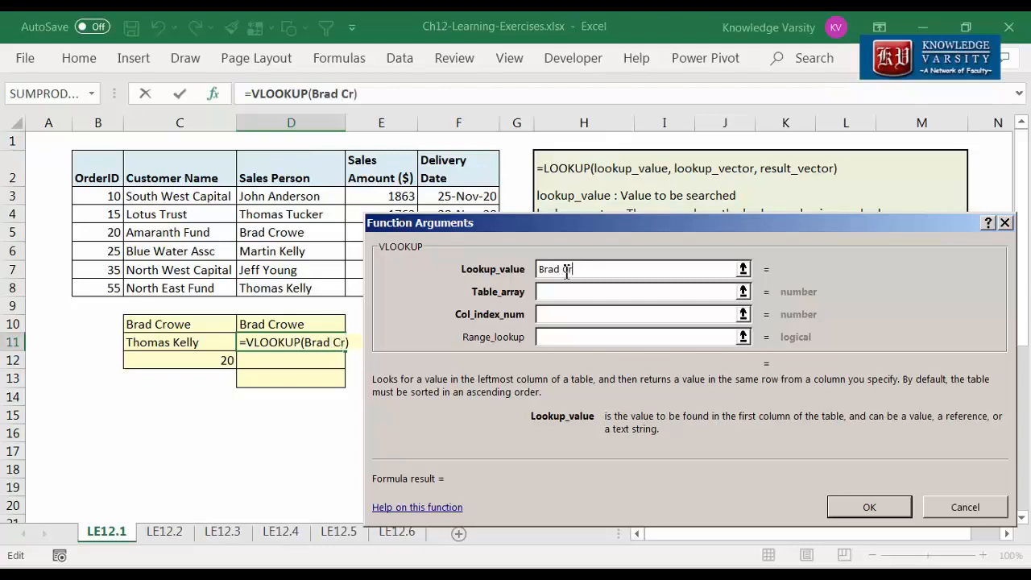
pyautogui.write('owe')
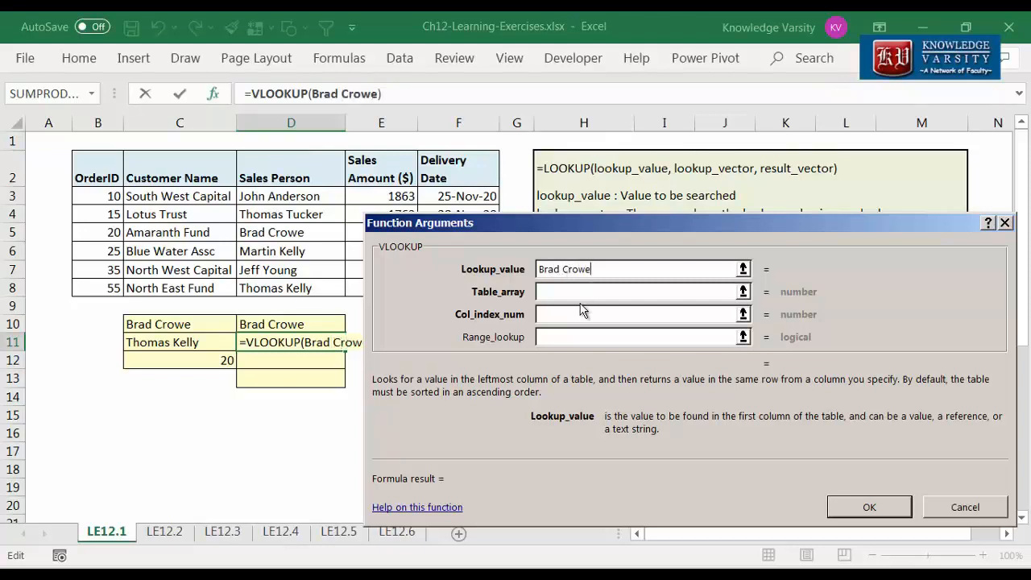
pyautogui.press('Tab')
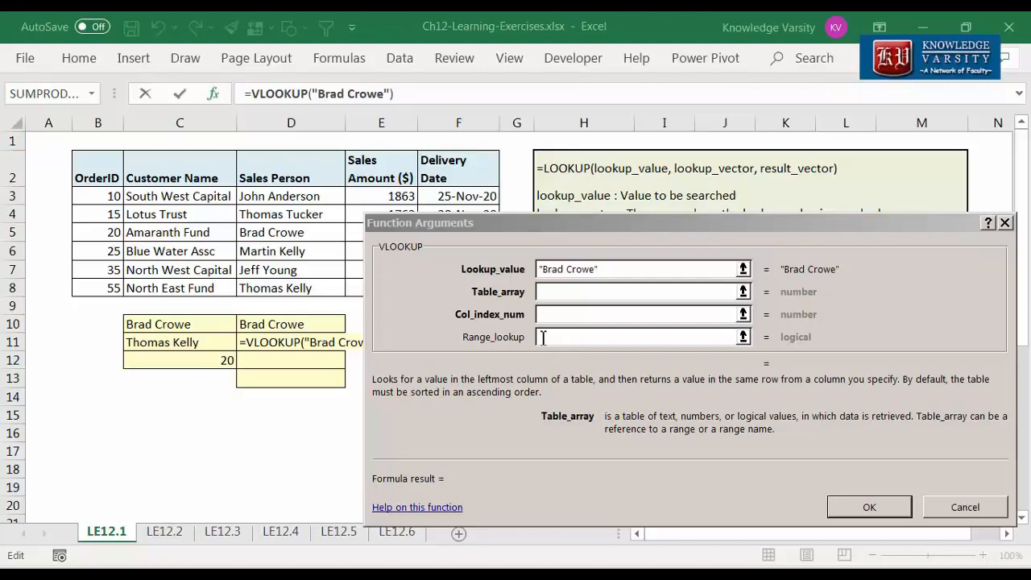
pyautogui.click(553, 292)
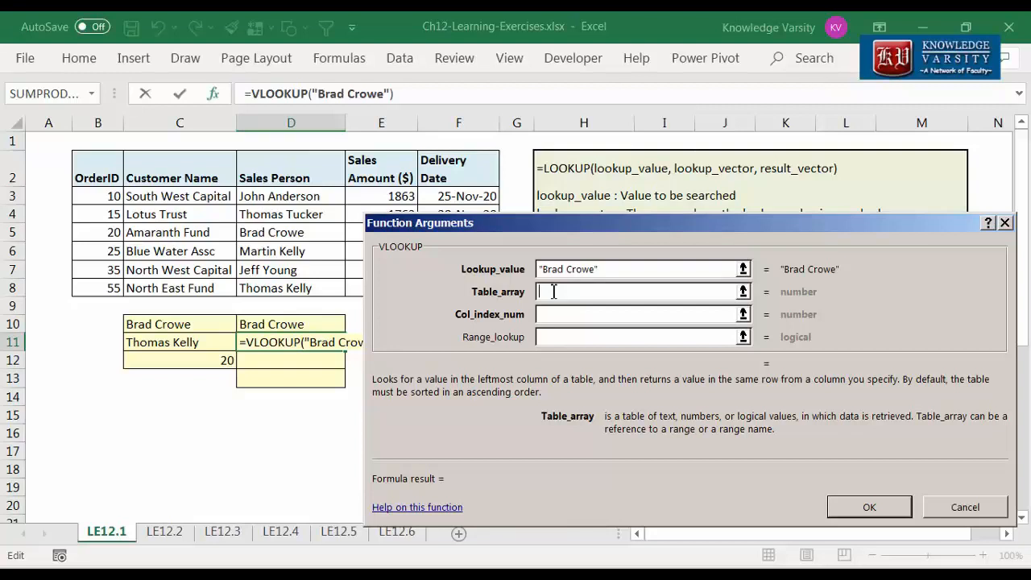
pyautogui.moveTo(290, 288); pyautogui.dragTo(113, 195)
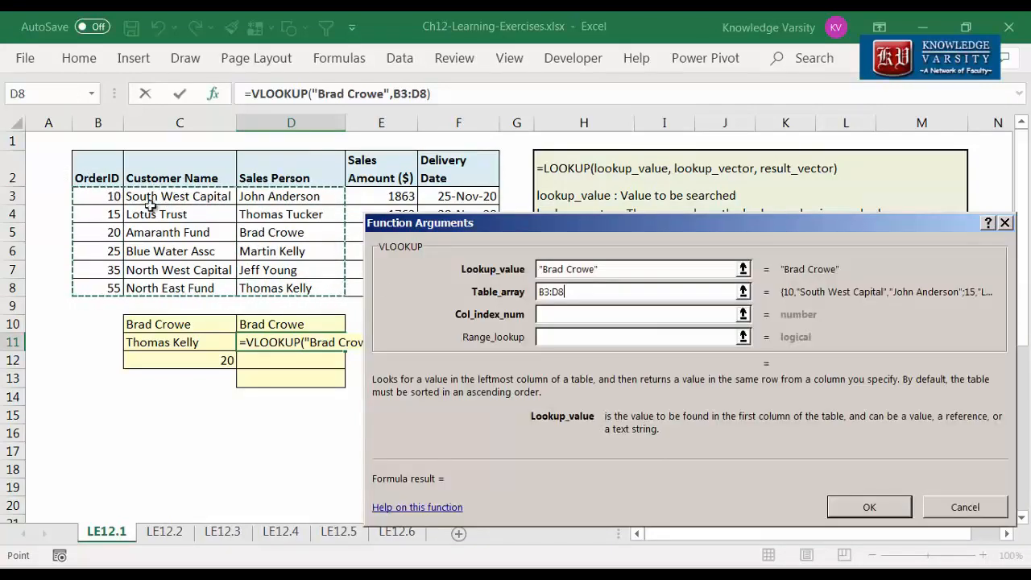
pyautogui.click(593, 315)
pyautogui.write('3')
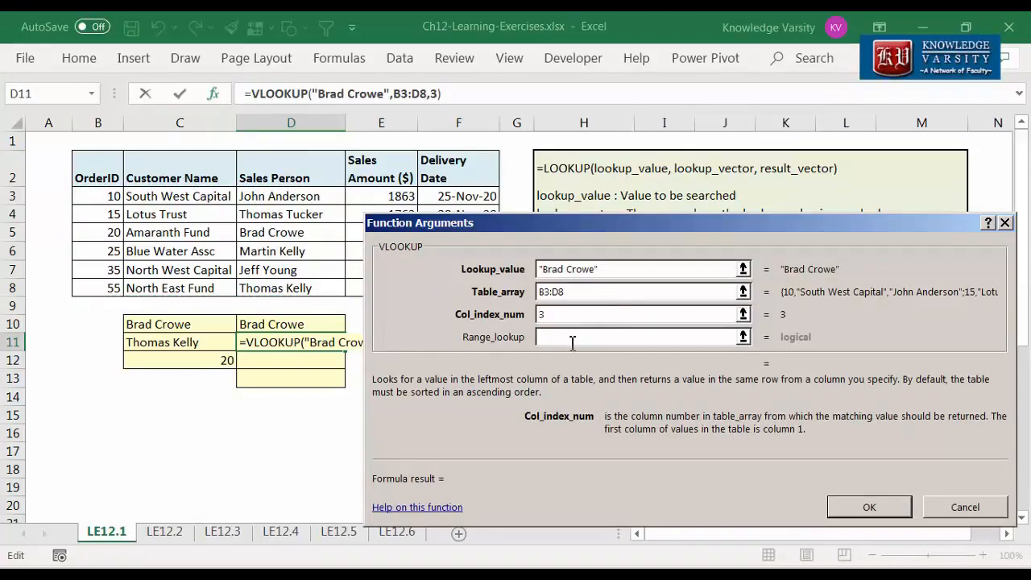
pyautogui.click(563, 342)
pyautogui.write('FALSE')
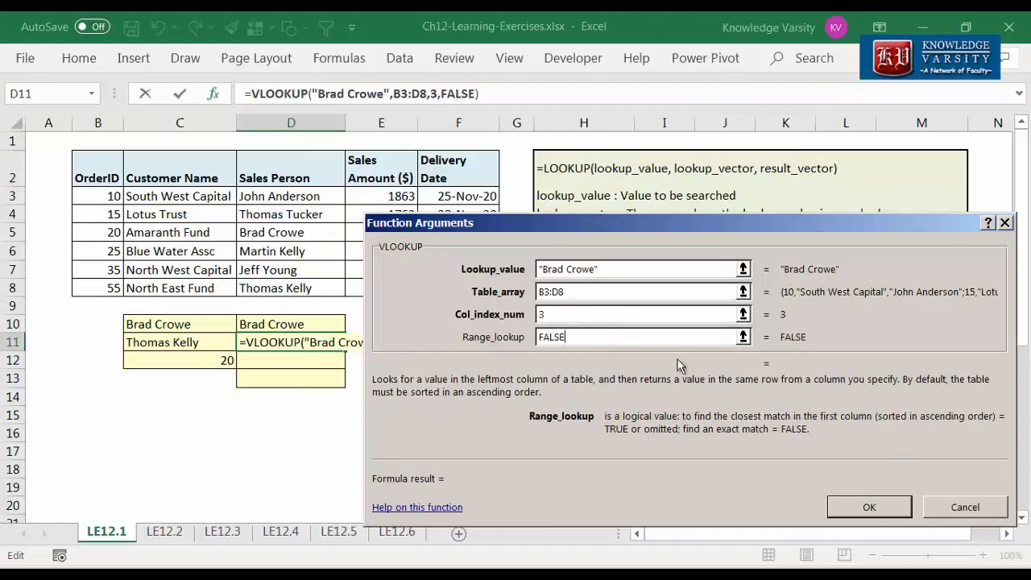
pyautogui.click(840, 506)
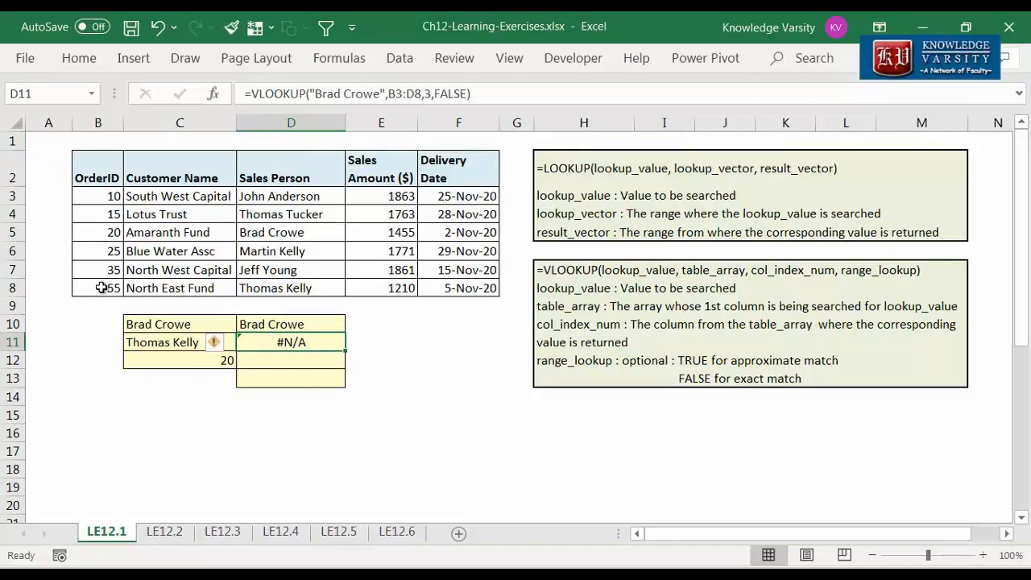
# Step: In D12, build a VLOOKUP that searches for 135 in table B3:D8 and returns column 3 with range lookup FALSE
pyautogui.click(286, 360)
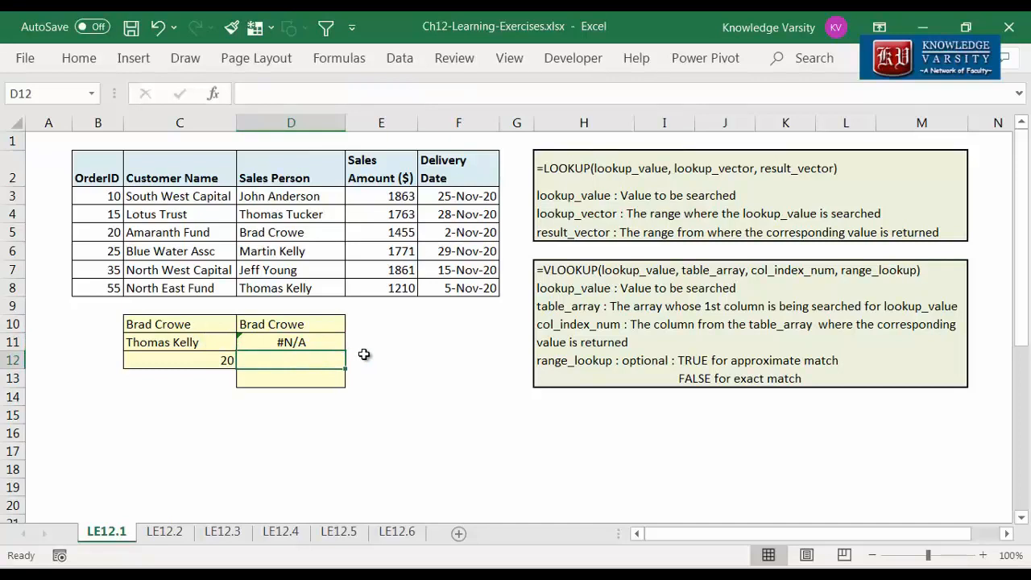
pyautogui.write('=vlookup')
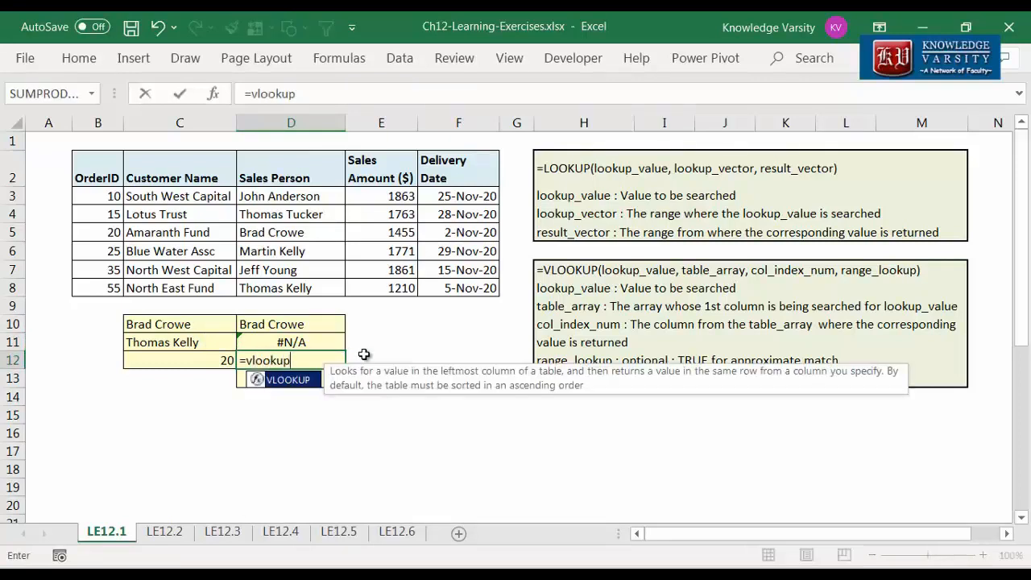
pyautogui.write('(')
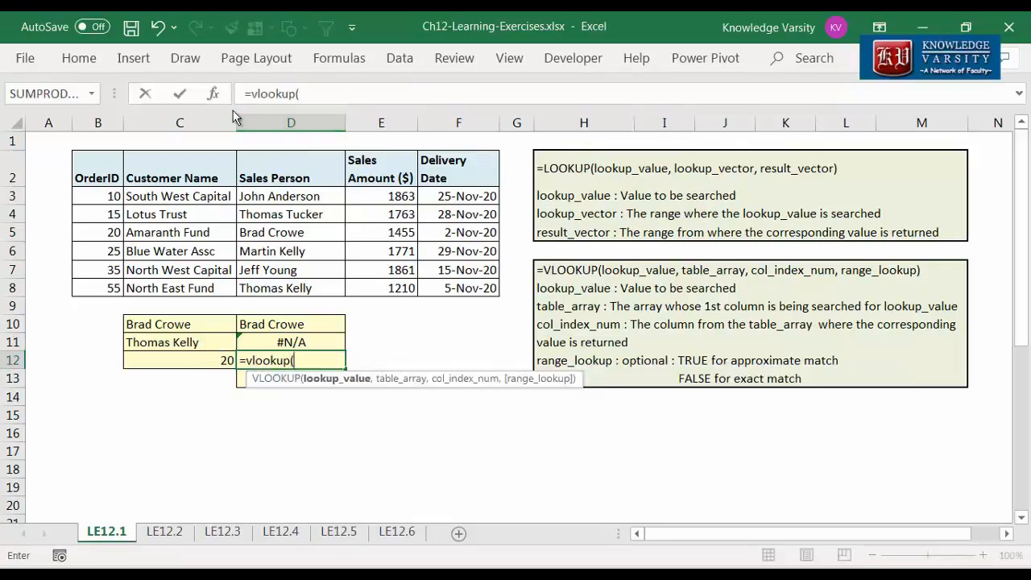
pyautogui.click(212, 93)
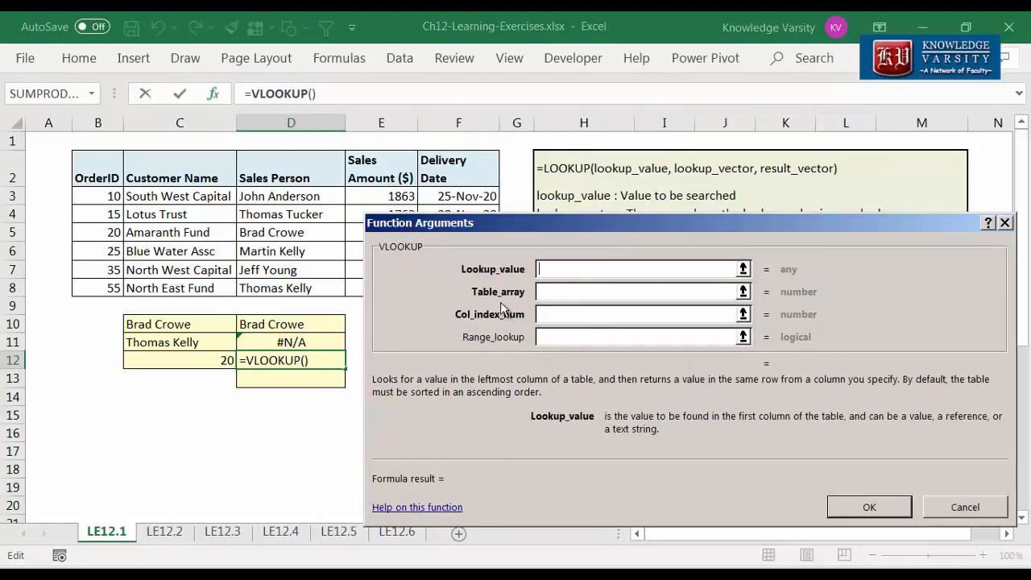
pyautogui.write('135')
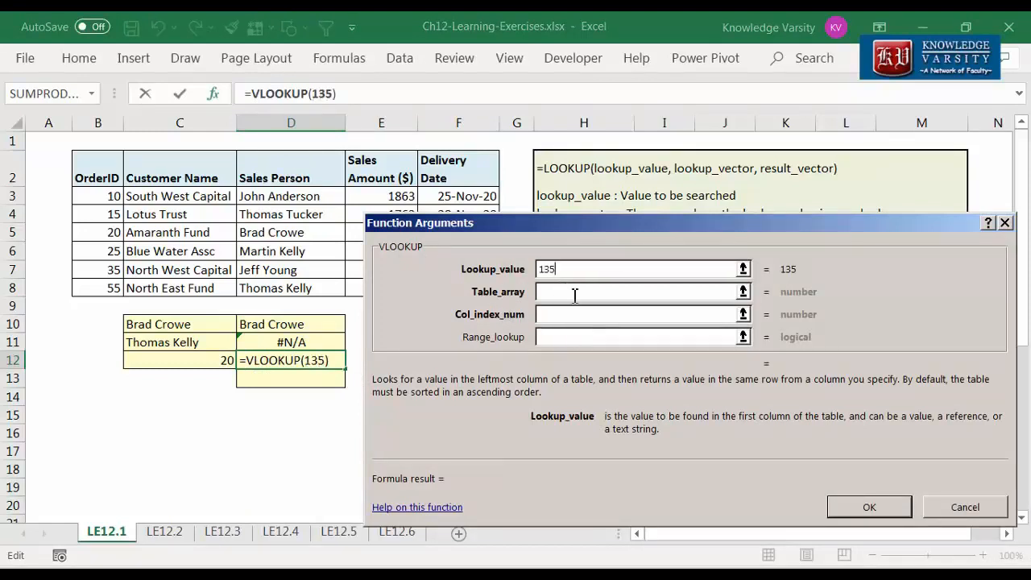
pyautogui.click(571, 295)
pyautogui.moveTo(99, 197); pyautogui.dragTo(281, 290)
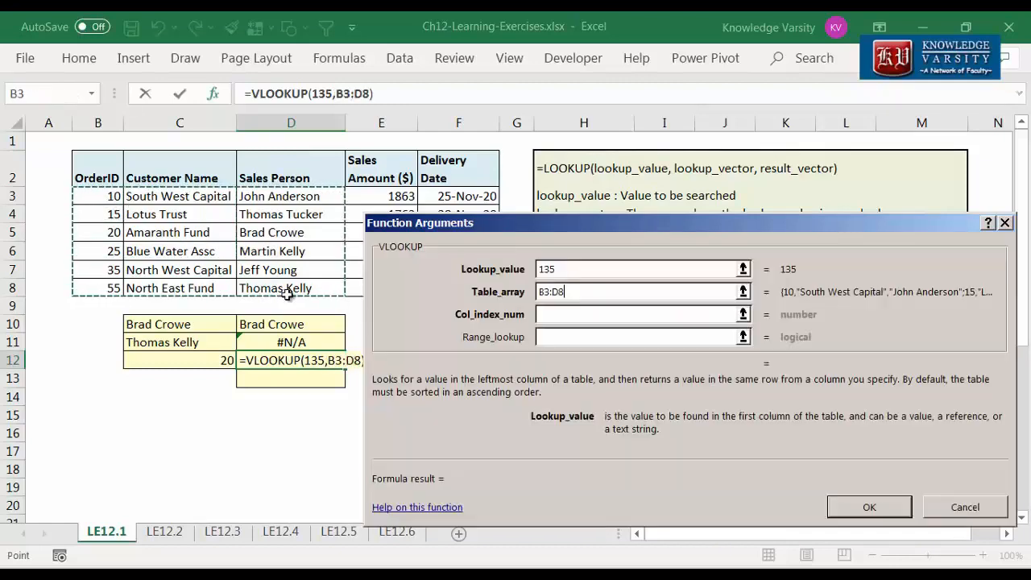
pyautogui.click(548, 314)
pyautogui.write('3')
pyautogui.click(548, 336)
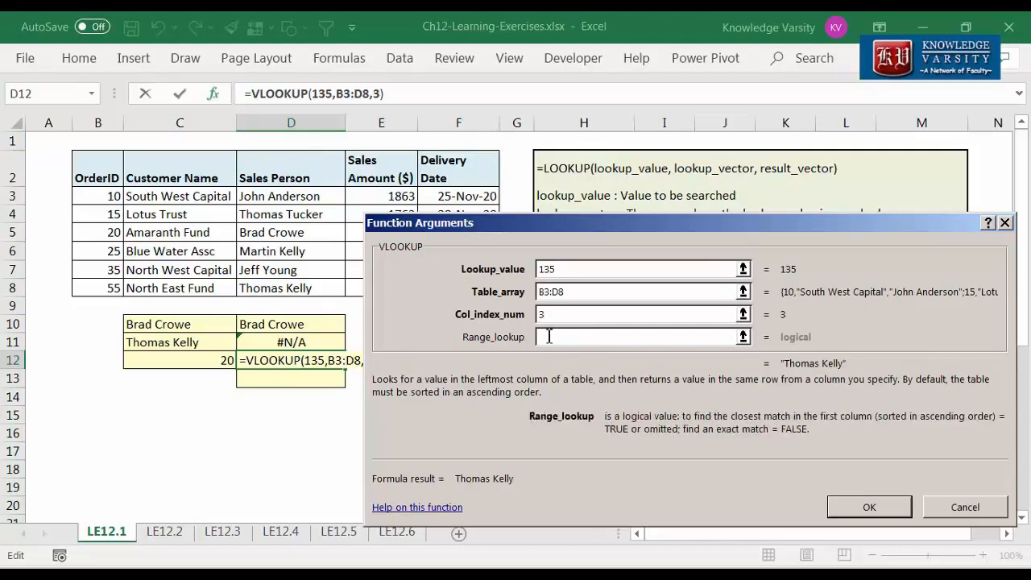
pyautogui.write('FALSE')
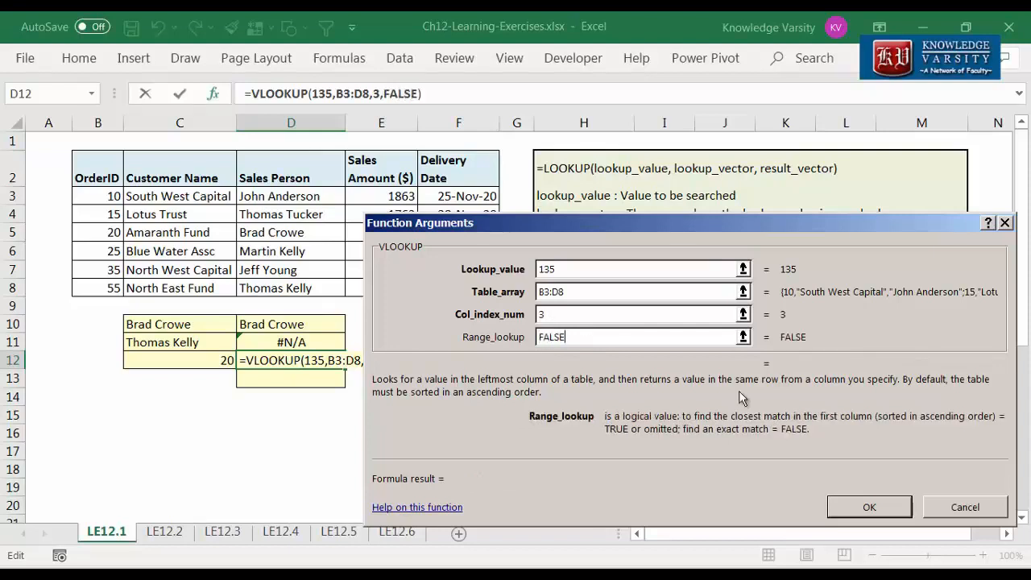
pyautogui.click(869, 505)
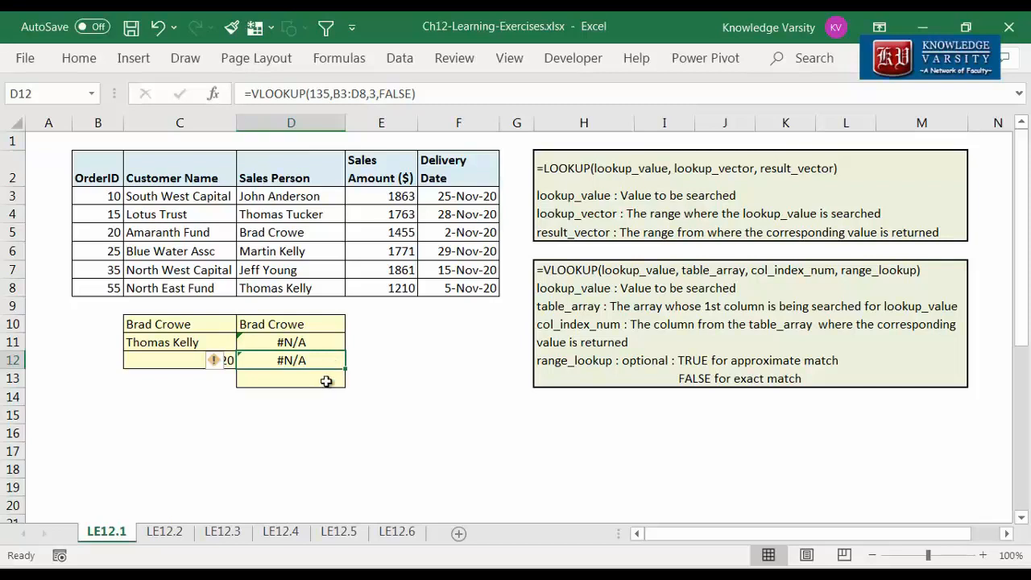
# Step: In D13, wrap a VLOOKUP for 135 in table B3:D8, column 3, FALSE, in IFNA with the fallback text "Order ID not found"
pyautogui.click(330, 380)
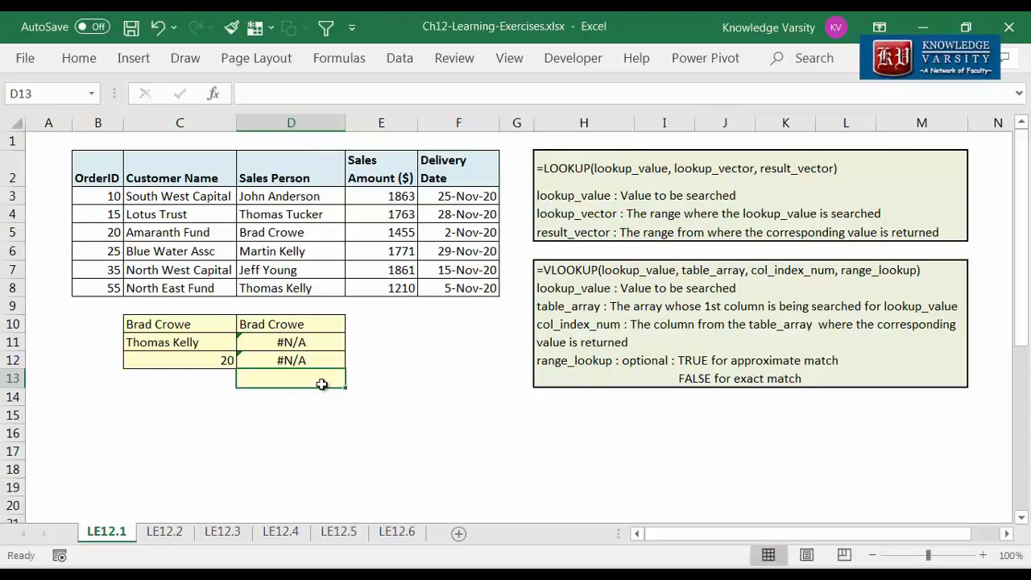
pyautogui.write('=ifna')
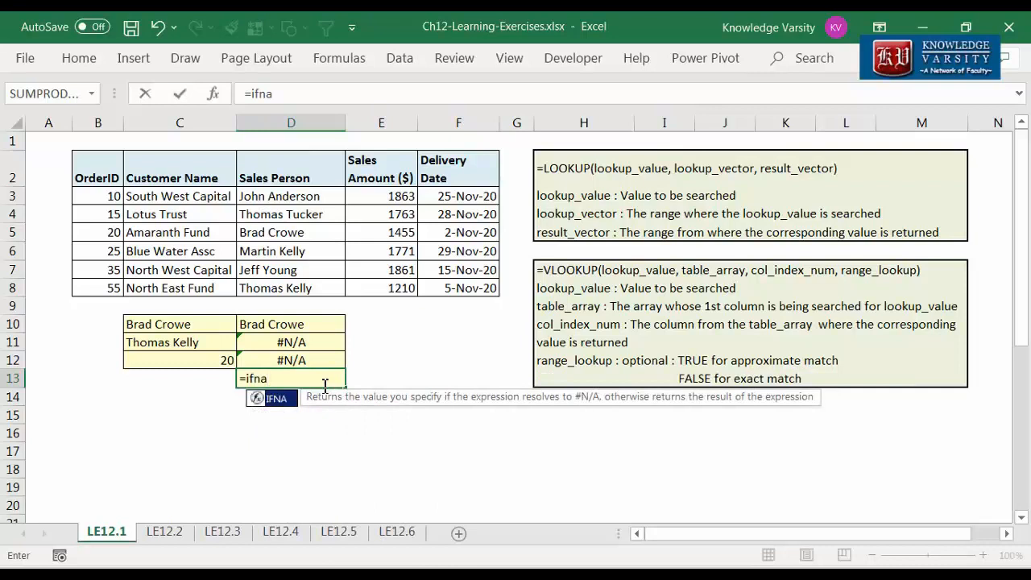
pyautogui.write('(VLOOKUP(135,B3:D8,3,FALSE)')
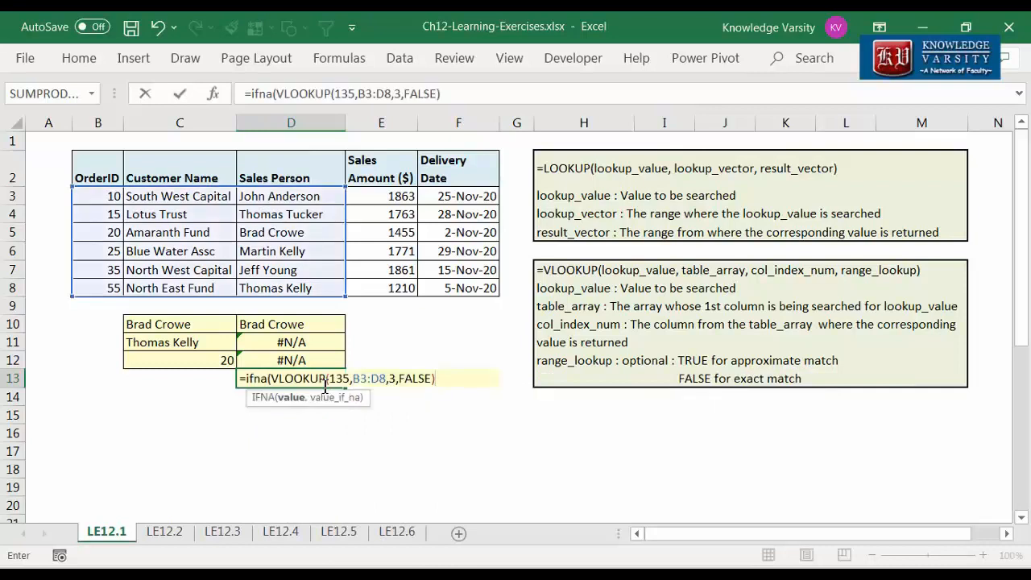
pyautogui.write(',"Order ID not found"')
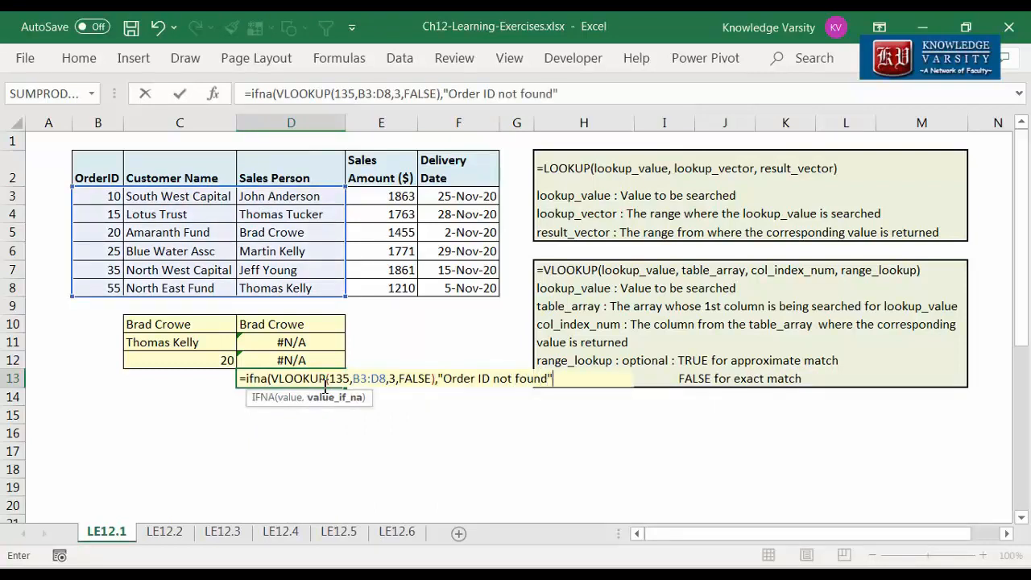
pyautogui.write(')')
pyautogui.press('Return')
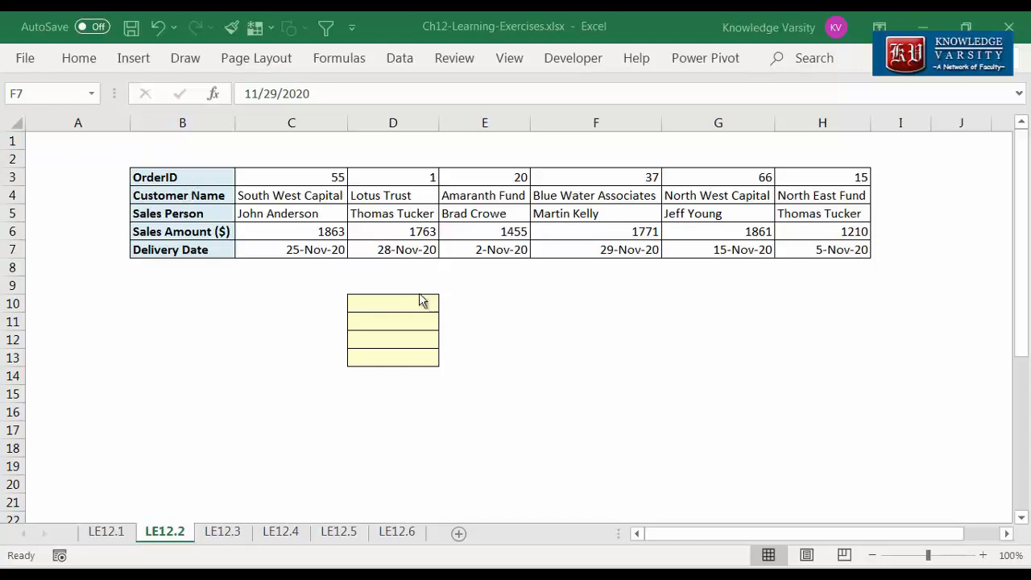
# Step: In D10, build an HLOOKUP that searches for 20 in table C3:H5 and returns row 3 with range lookup FALSE
pyautogui.click(393, 296)
pyautogui.click(392, 304)
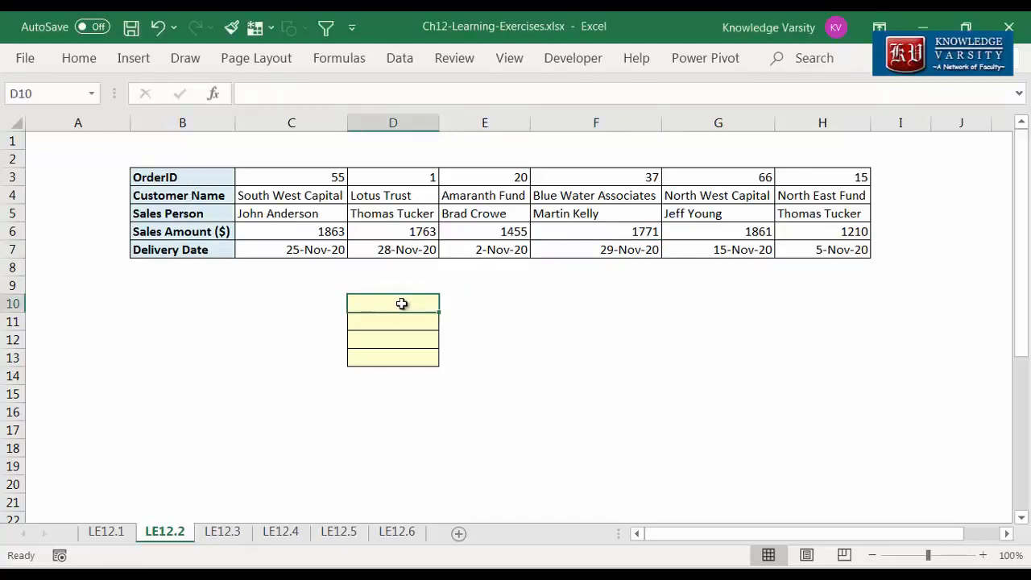
pyautogui.write('=hlookup(')
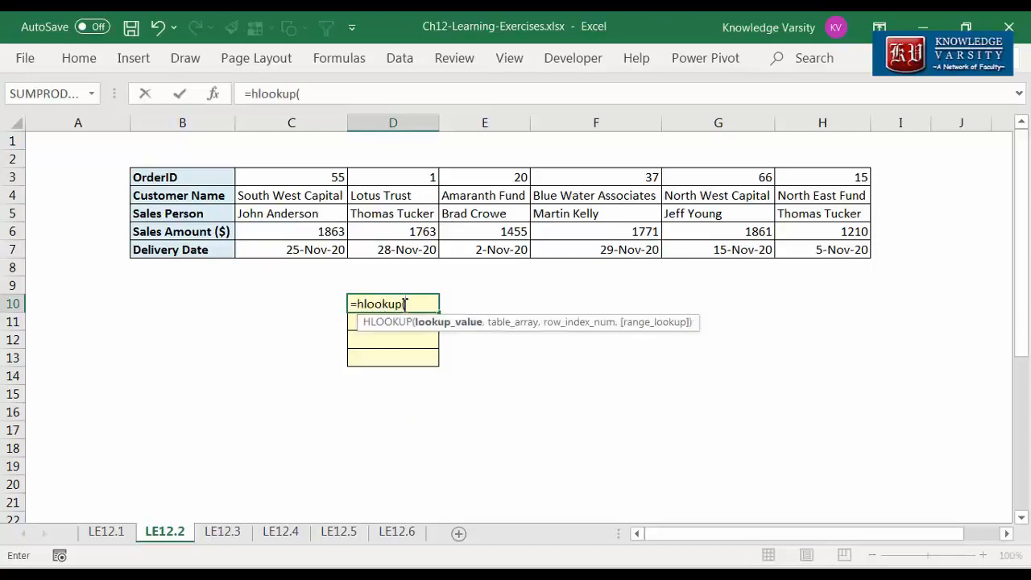
pyautogui.click(213, 93)
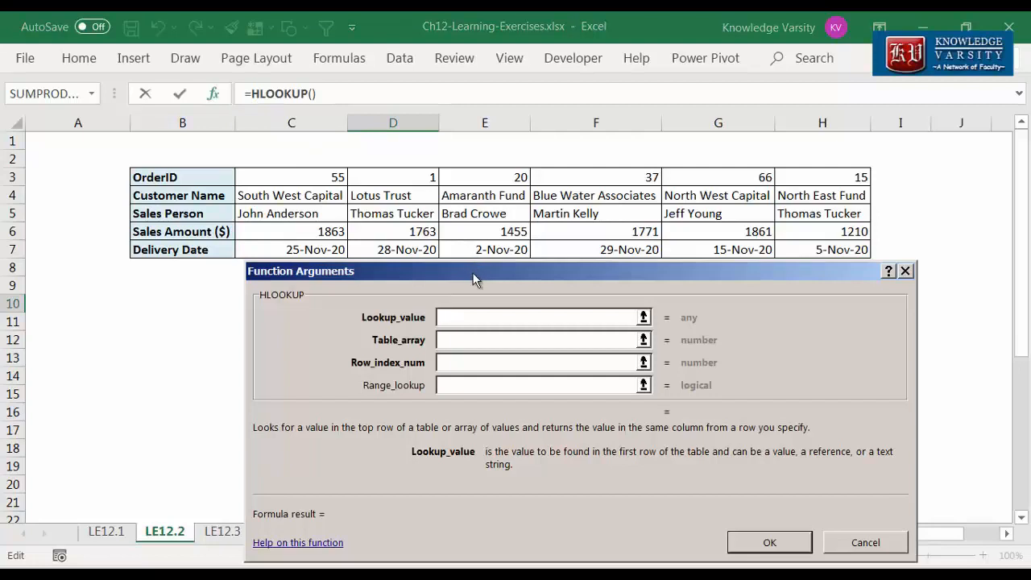
pyautogui.write('20')
pyautogui.click(462, 339)
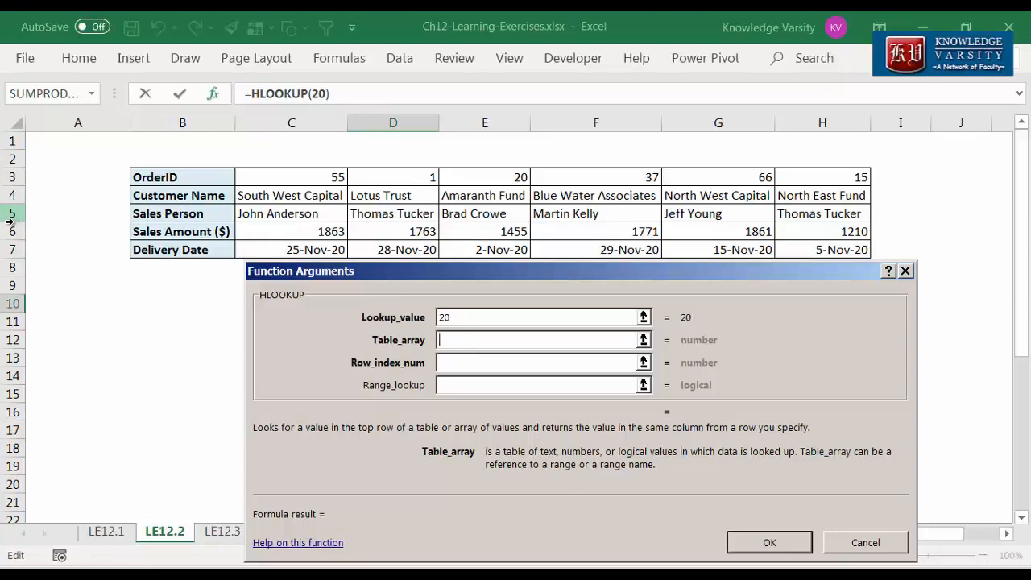
pyautogui.click(265, 181)
pyautogui.moveTo(265, 181); pyautogui.dragTo(812, 212)
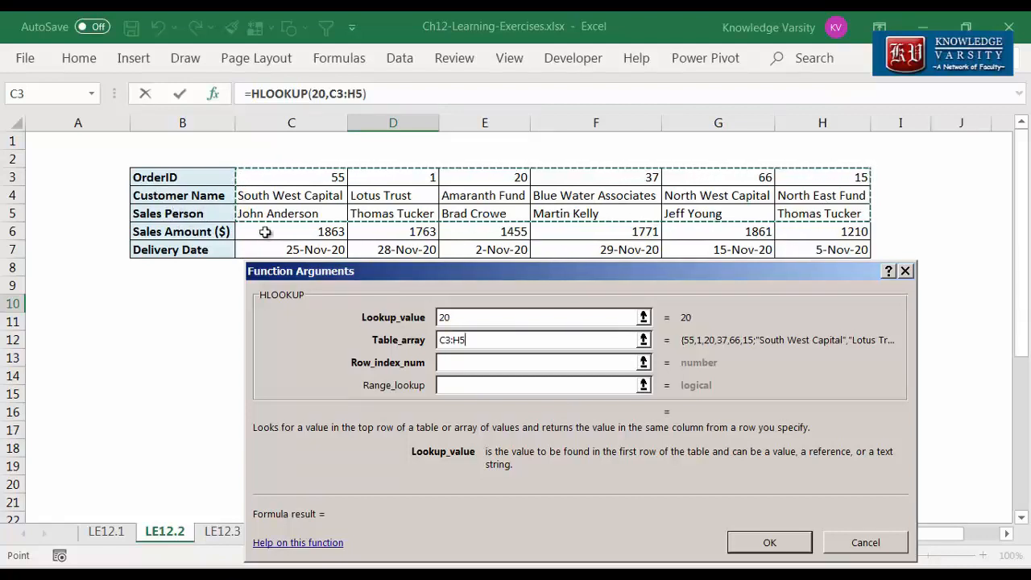
pyautogui.click(472, 362)
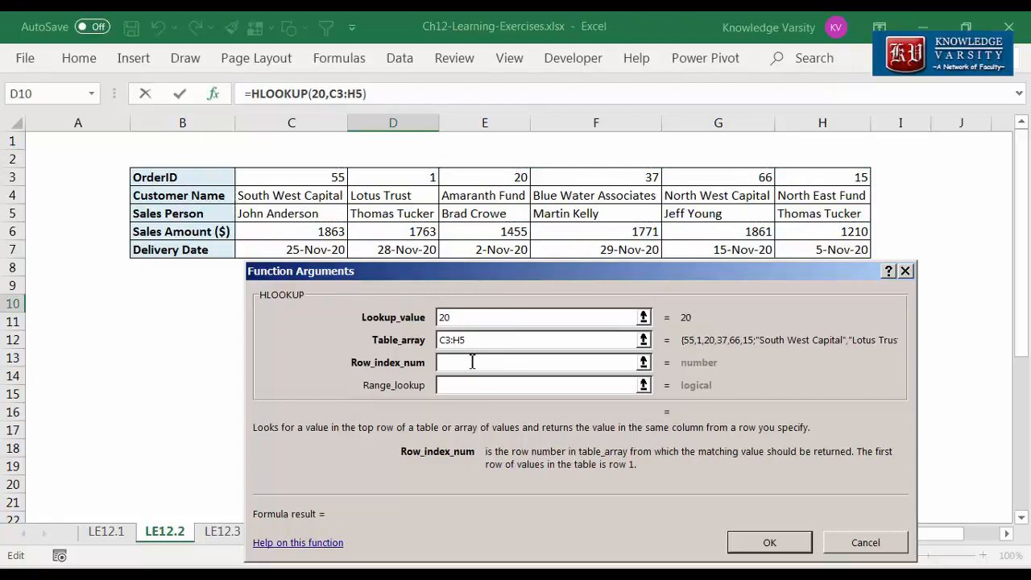
pyautogui.write('3')
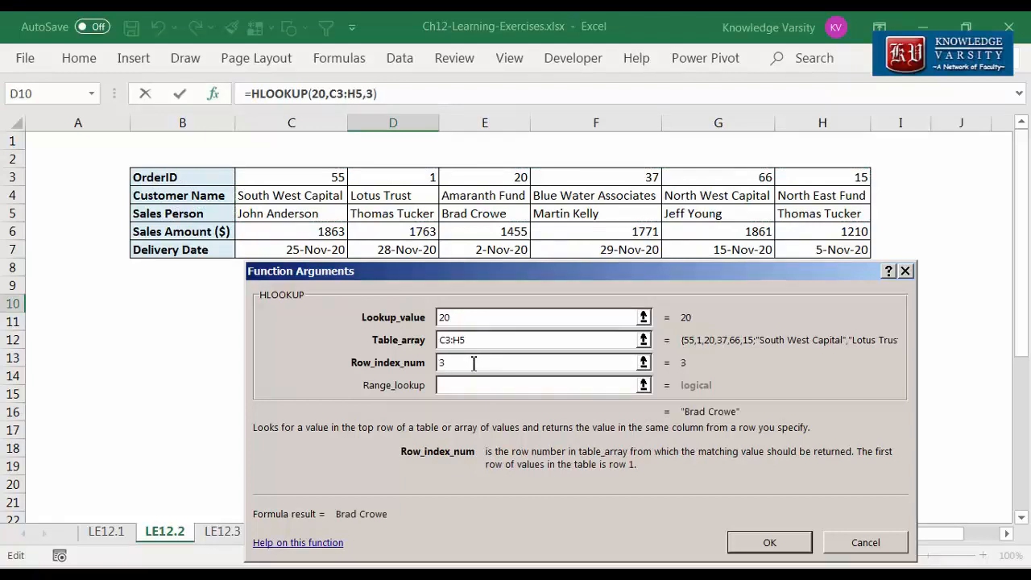
pyautogui.click(493, 385)
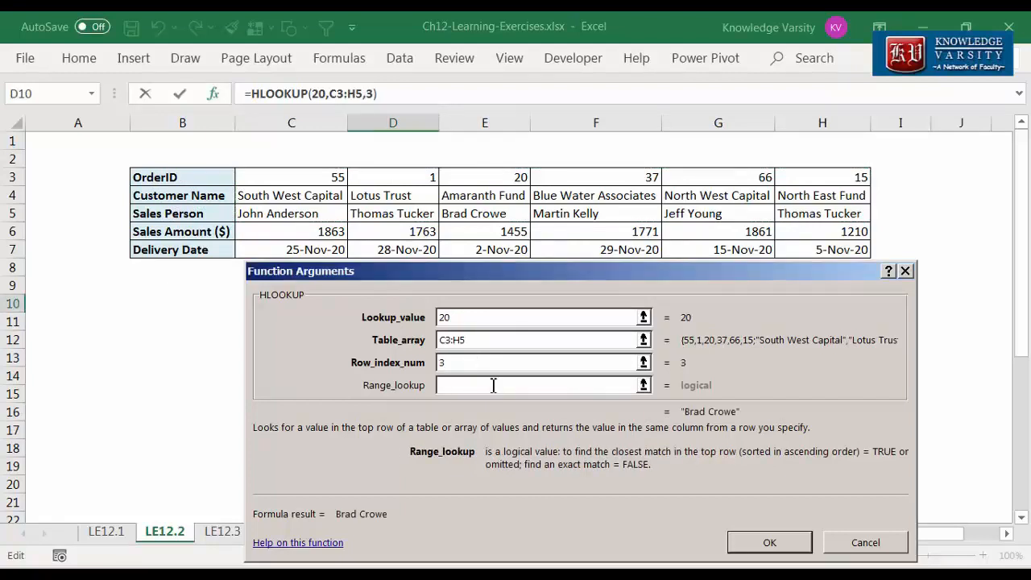
pyautogui.write('FALSE')
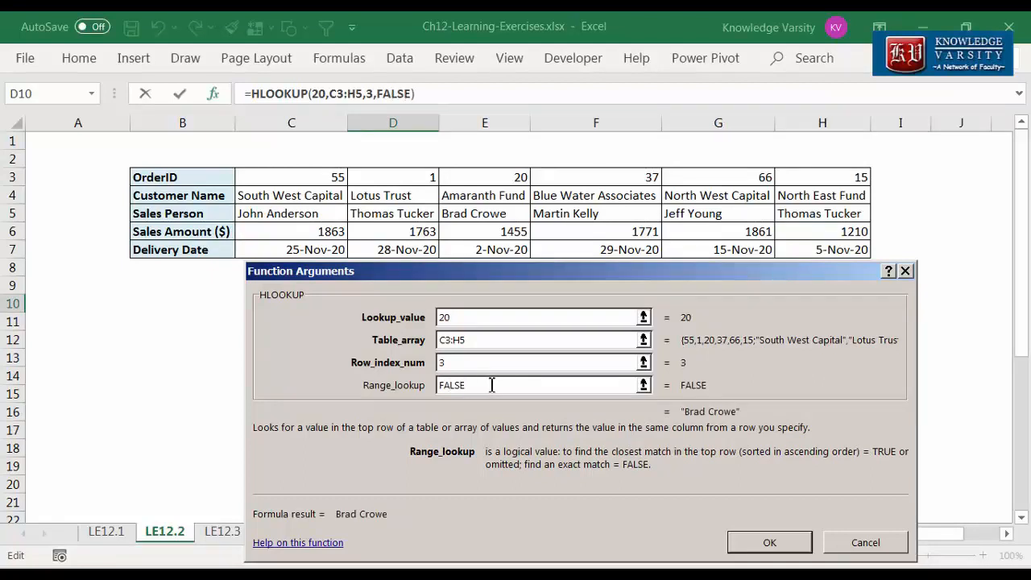
pyautogui.click(766, 542)
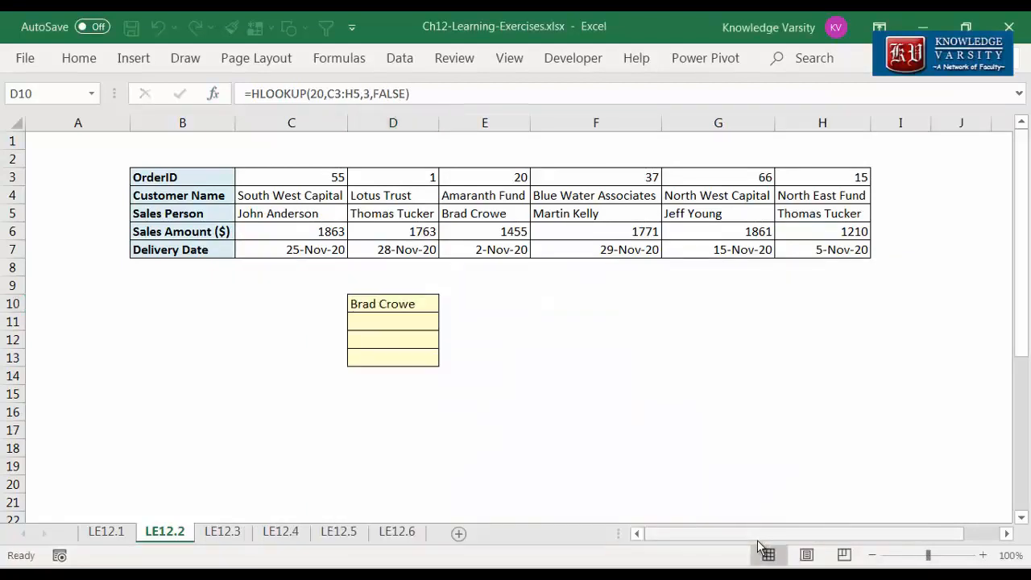
# Step: In D11, build an HLOOKUP for the sales person's name shown in E5, using table C3:H5, row 3 and range lookup FALSE
pyautogui.click(394, 324)
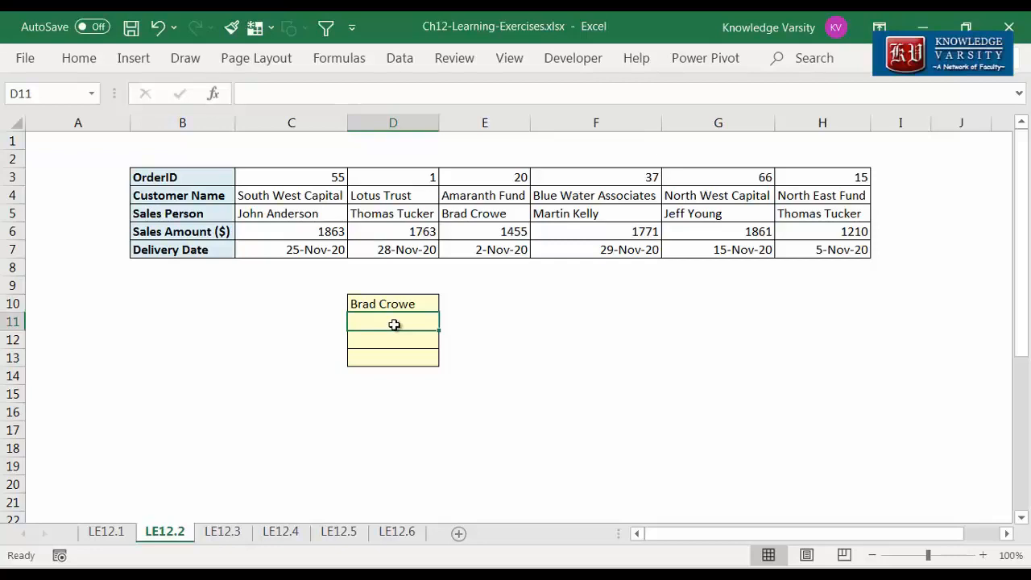
pyautogui.write('=hlo')
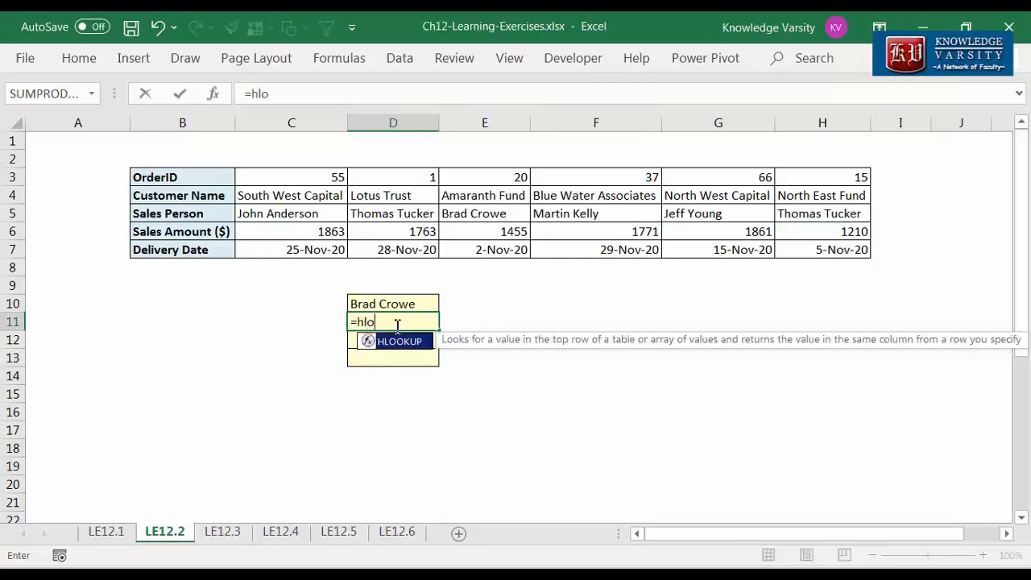
pyautogui.write('okup(')
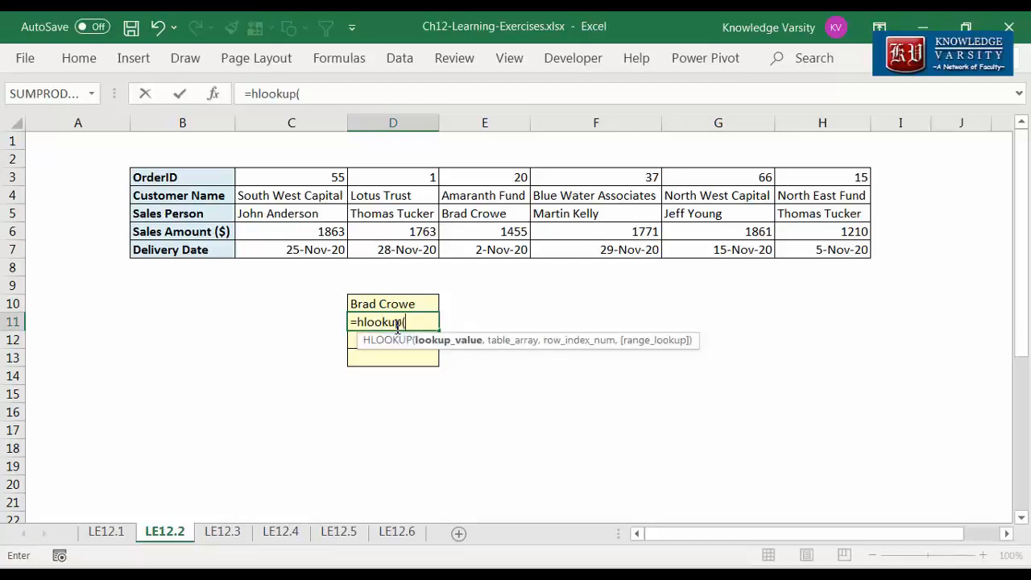
pyautogui.click(213, 93)
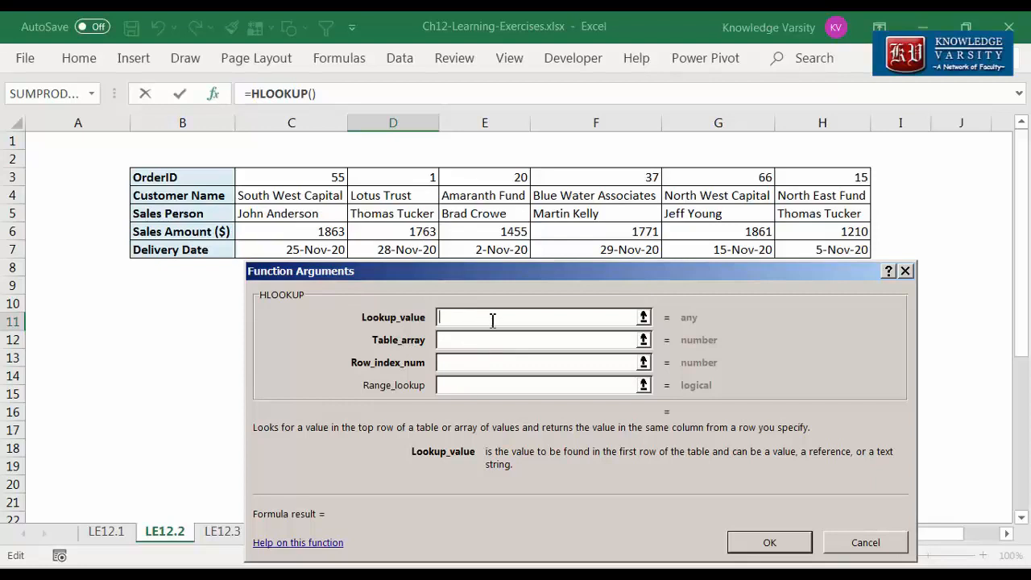
pyautogui.write('Brad Crowe')
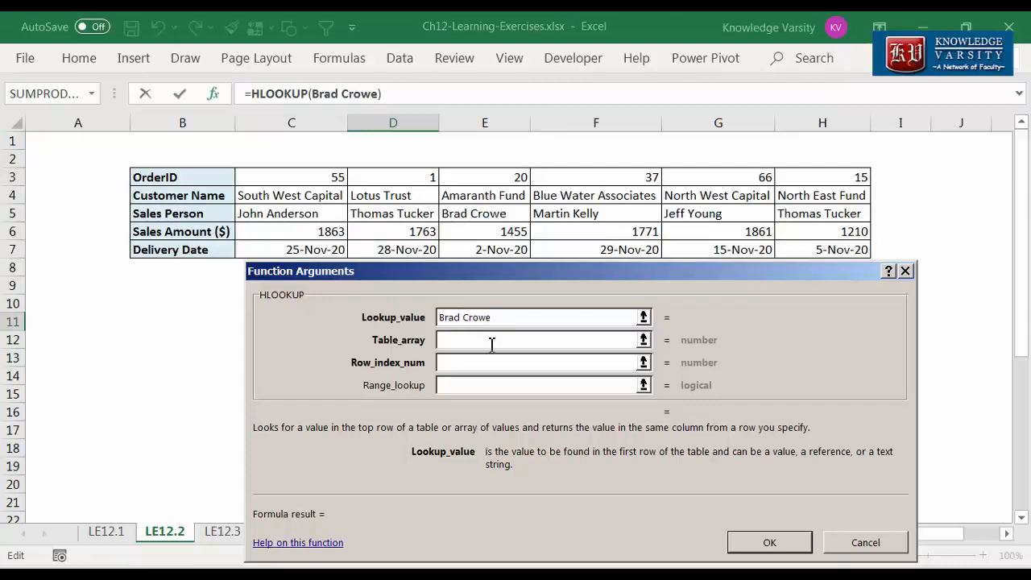
pyautogui.click(491, 343)
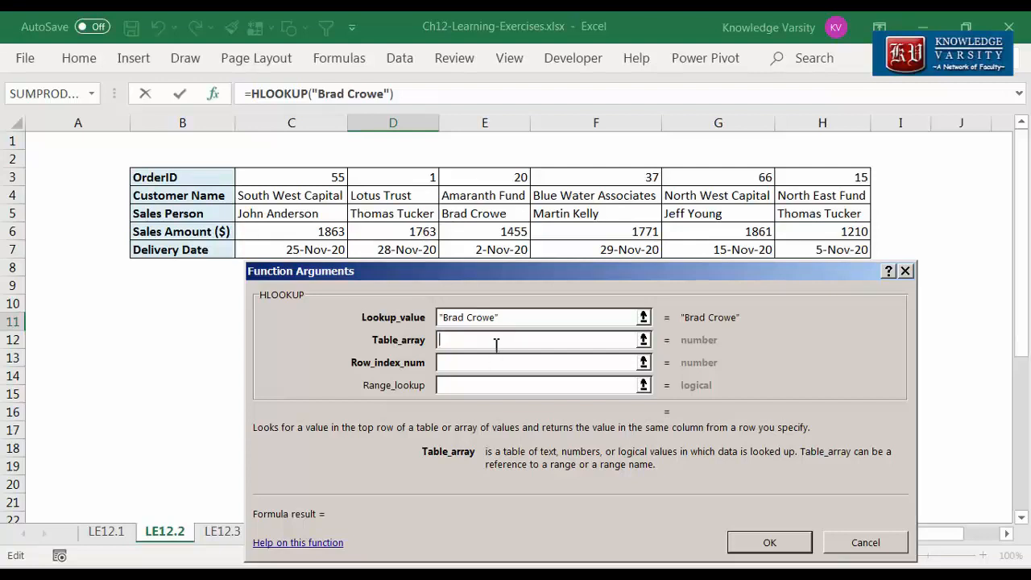
pyautogui.write('H5:C3')
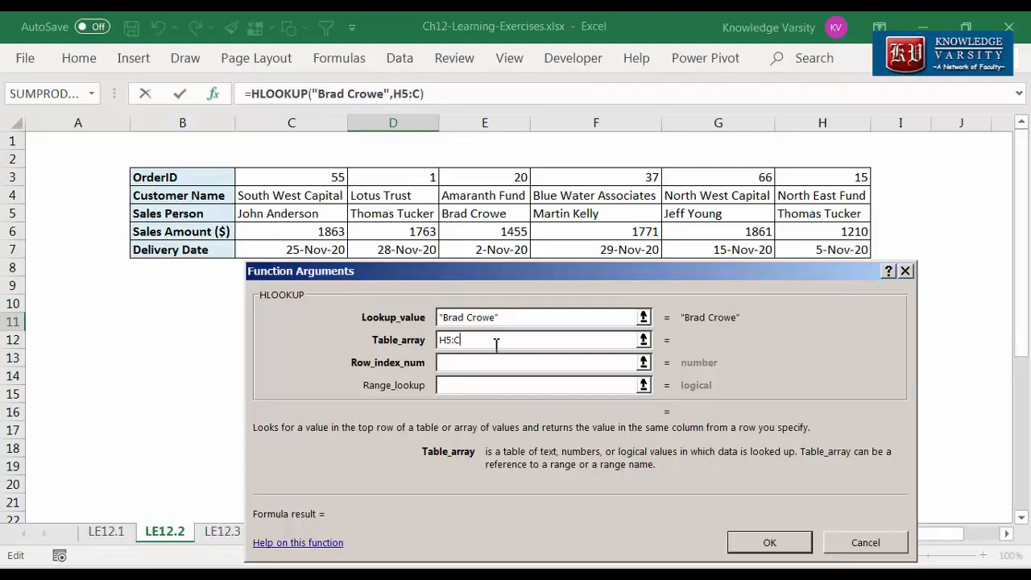
pyautogui.doubleClick(461, 346)
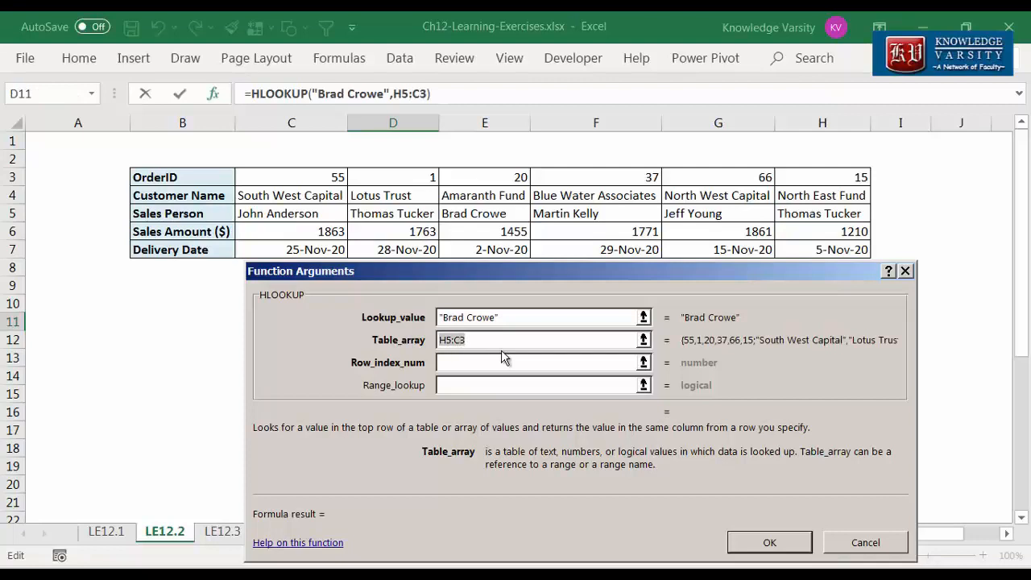
pyautogui.write('C3:H')
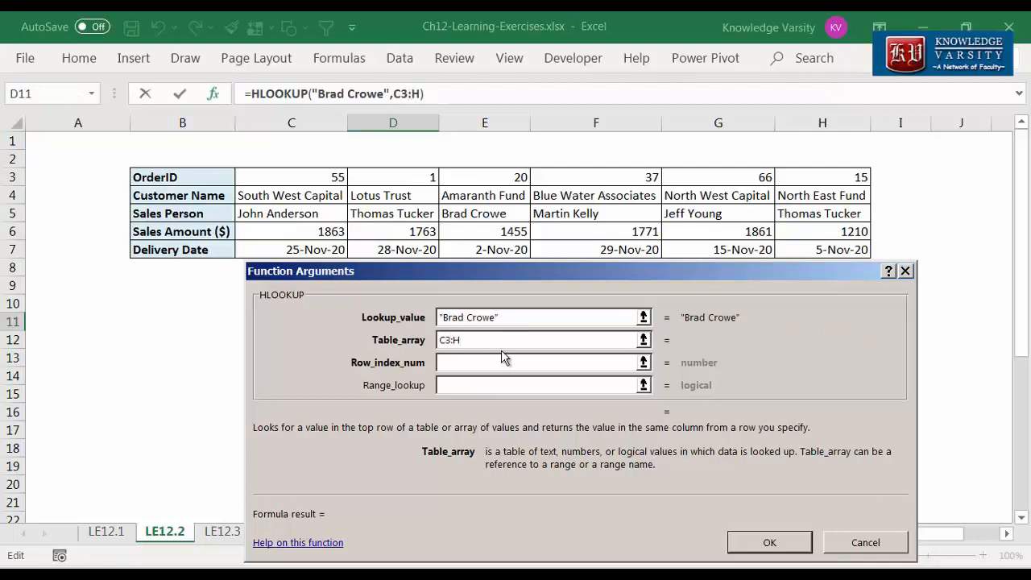
pyautogui.write('5')
pyautogui.click(530, 372)
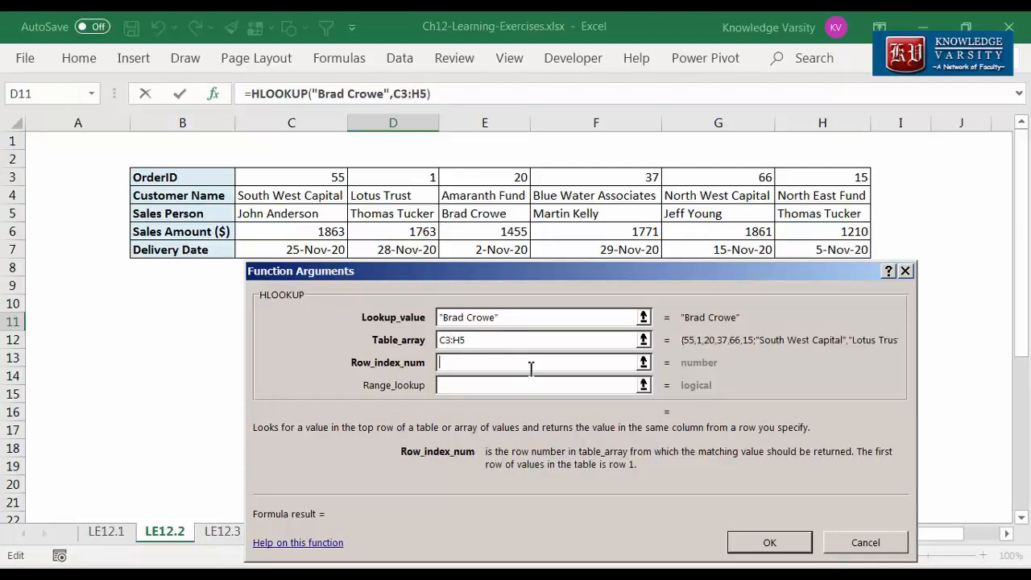
pyautogui.write('3')
pyautogui.click(518, 387)
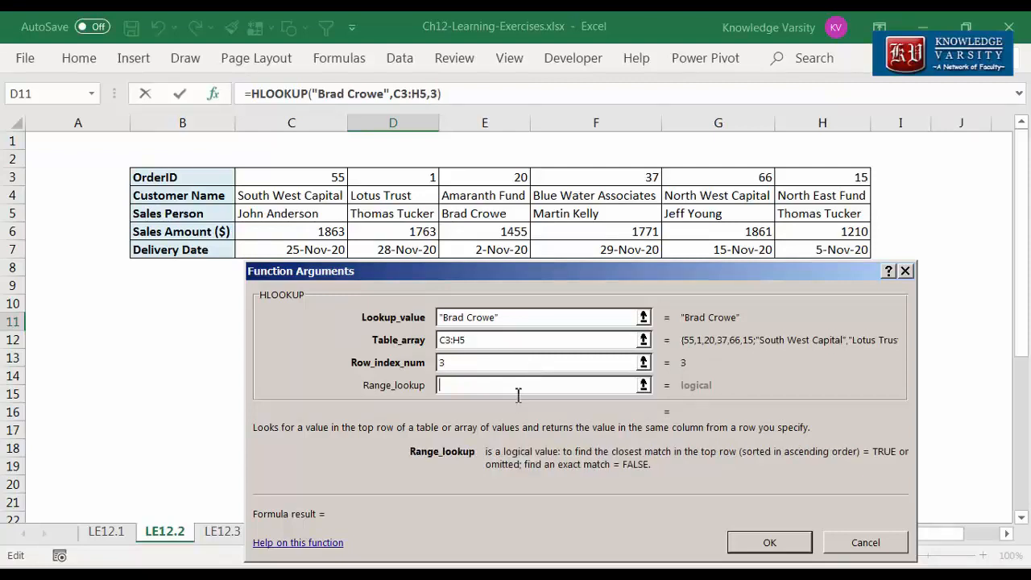
pyautogui.write('FALSE')
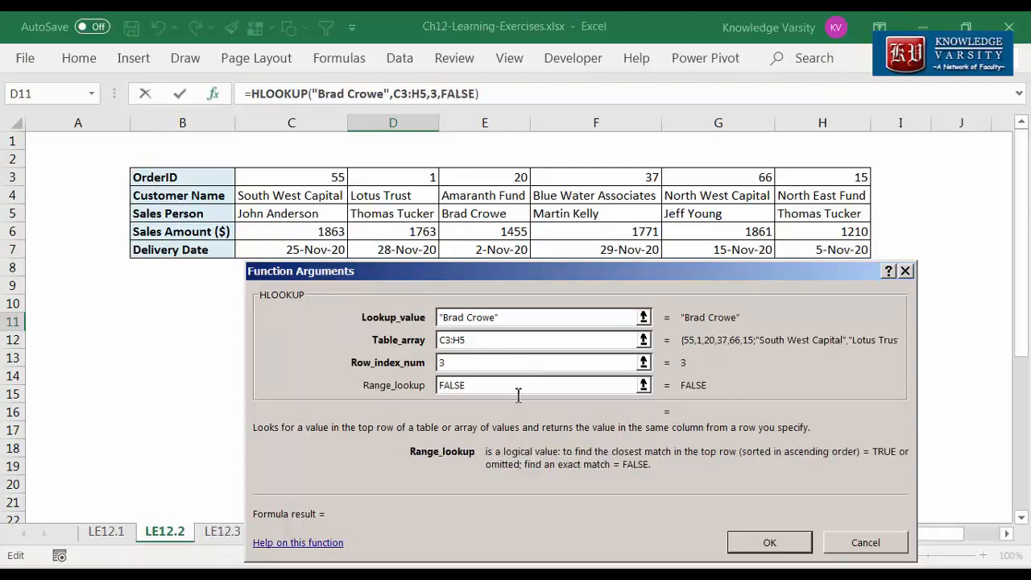
pyautogui.click(771, 545)
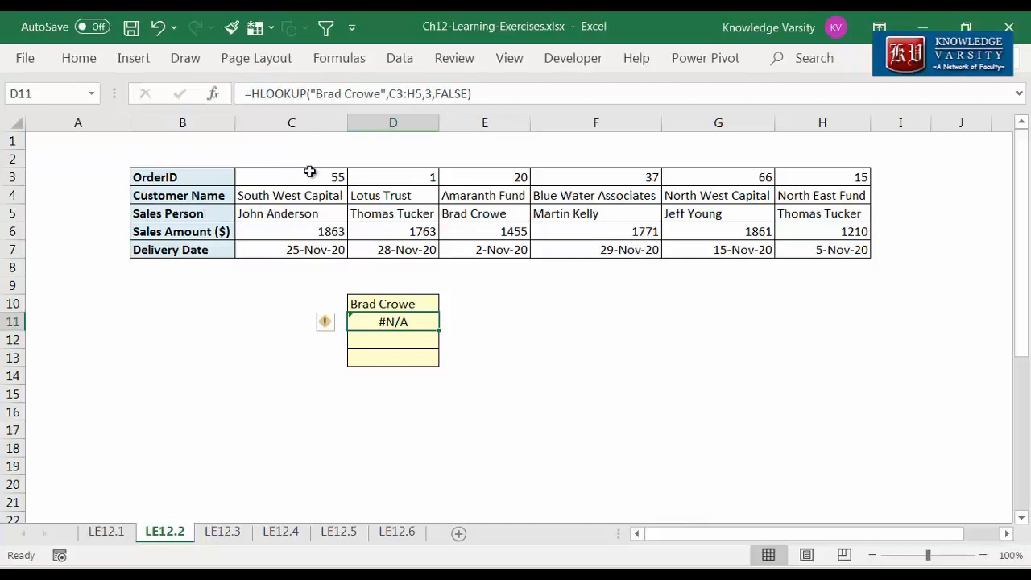
# Step: In D12, build an HLOOKUP that searches for 135 in table C3:H7 and returns row 3 with range lookup FALSE
pyautogui.click(401, 342)
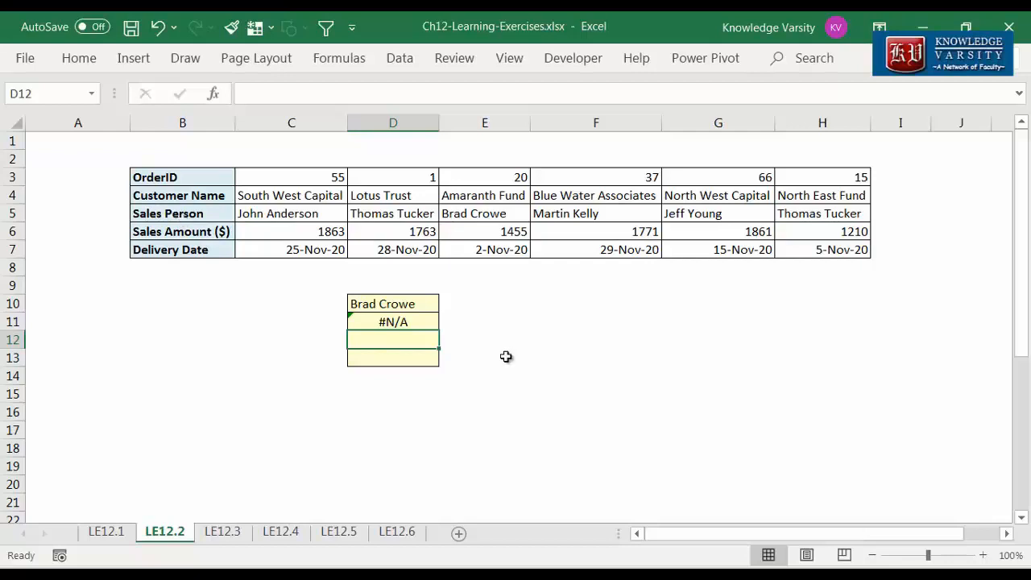
pyautogui.write('=')
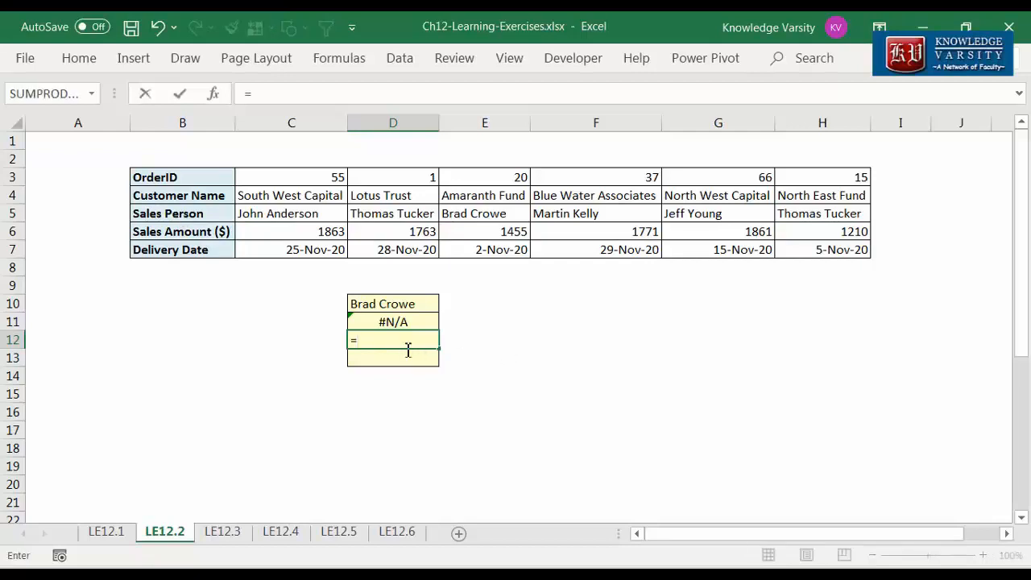
pyautogui.write('hlookup')
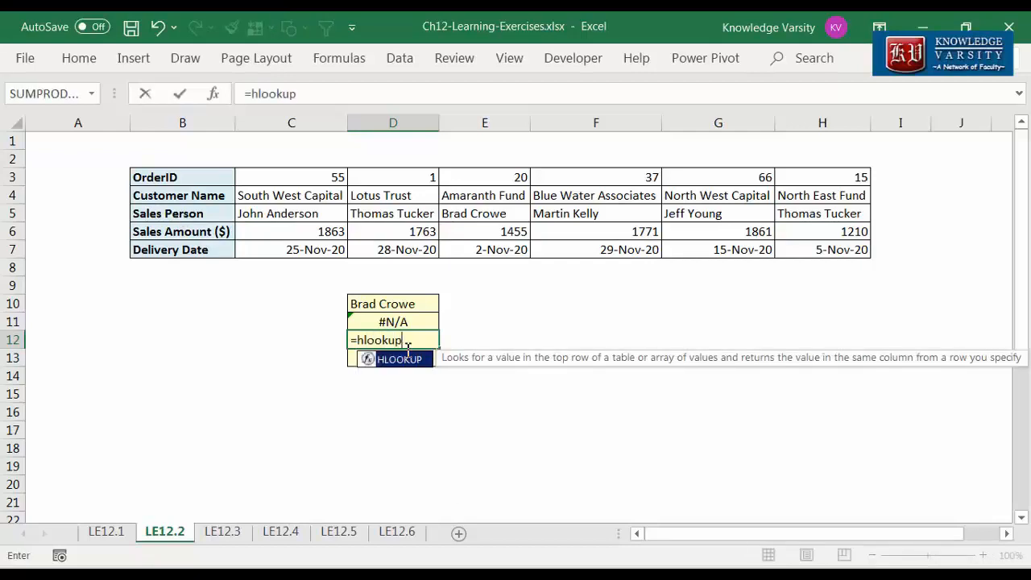
pyautogui.write('(')
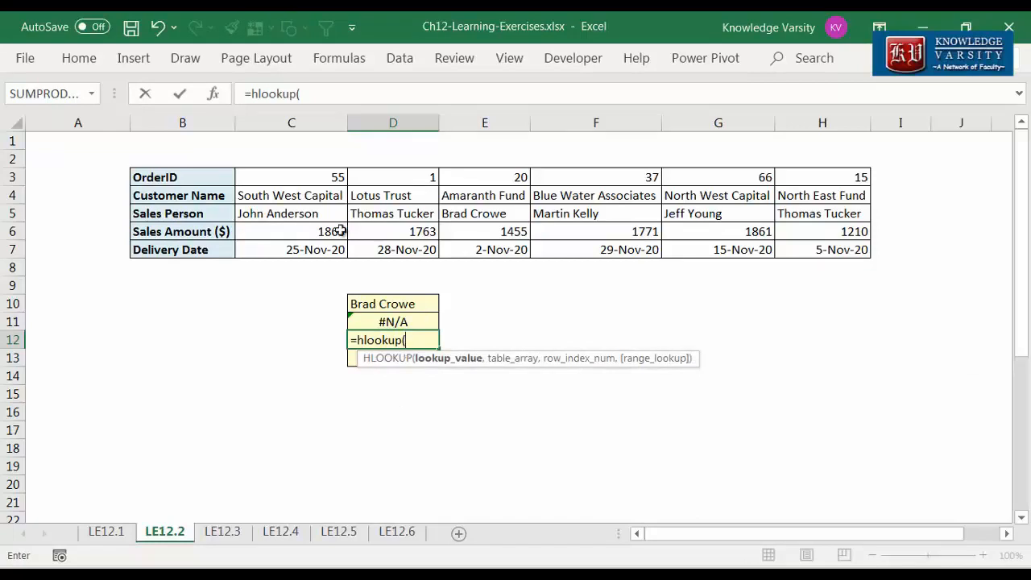
pyautogui.click(215, 95)
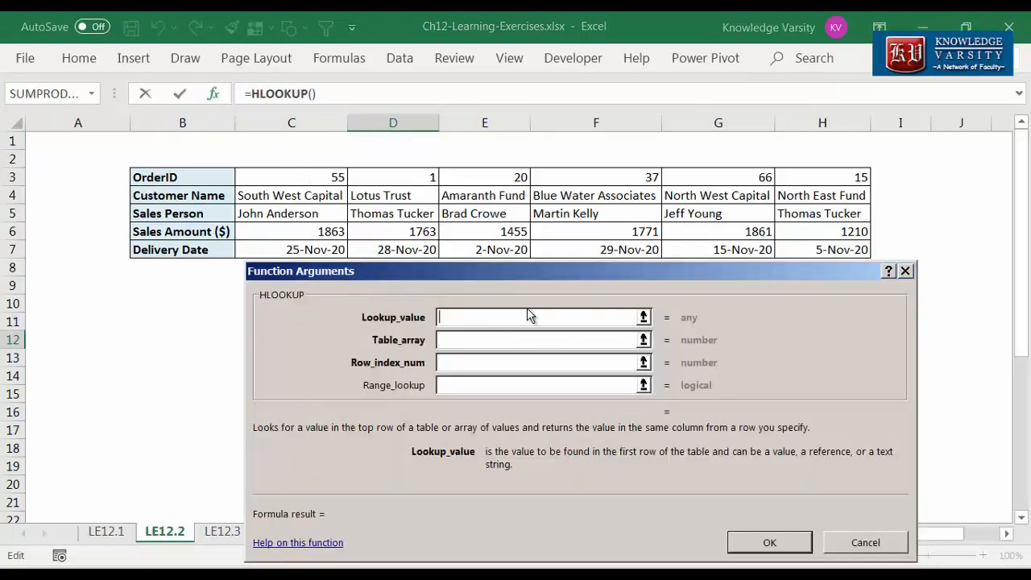
pyautogui.write('1')
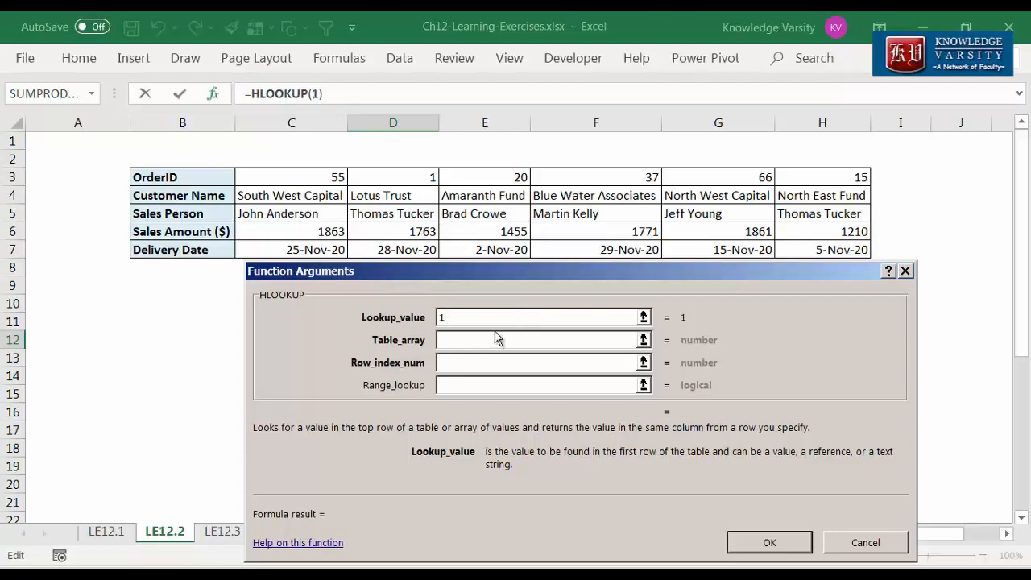
pyautogui.write('35')
pyautogui.click(478, 340)
pyautogui.moveTo(295, 181); pyautogui.dragTo(827, 270)
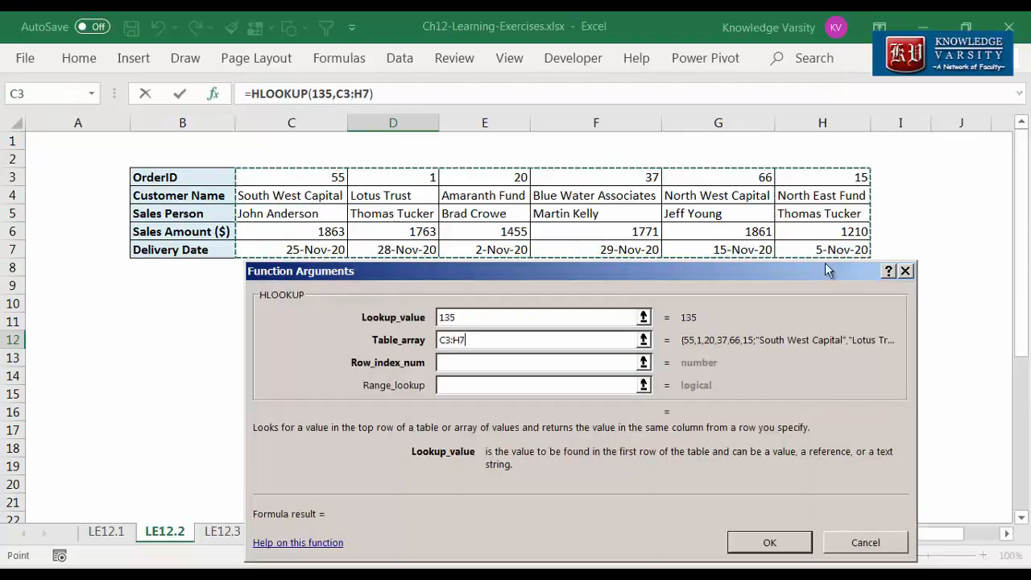
pyautogui.click(469, 363)
pyautogui.write('3')
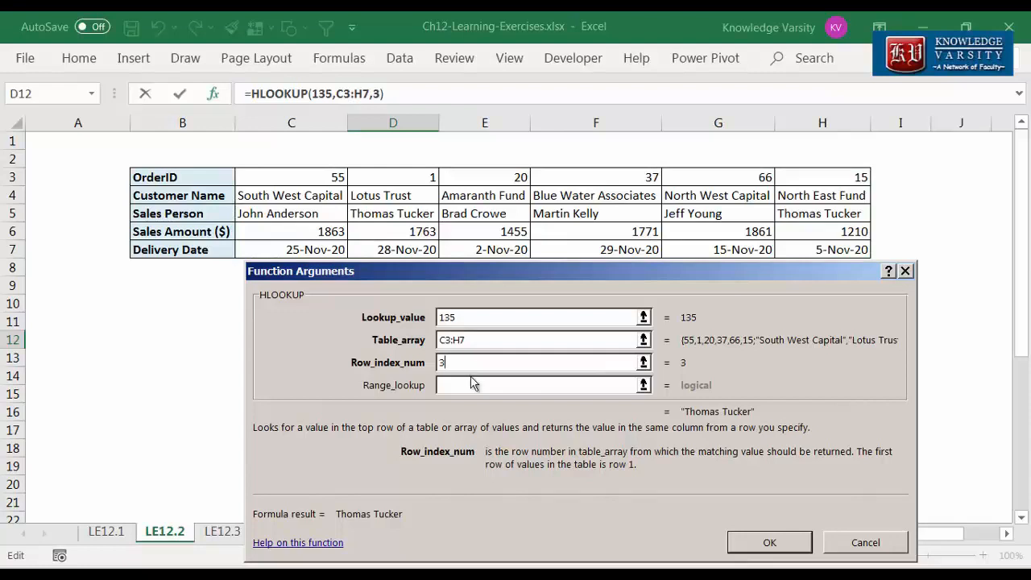
pyautogui.click(473, 385)
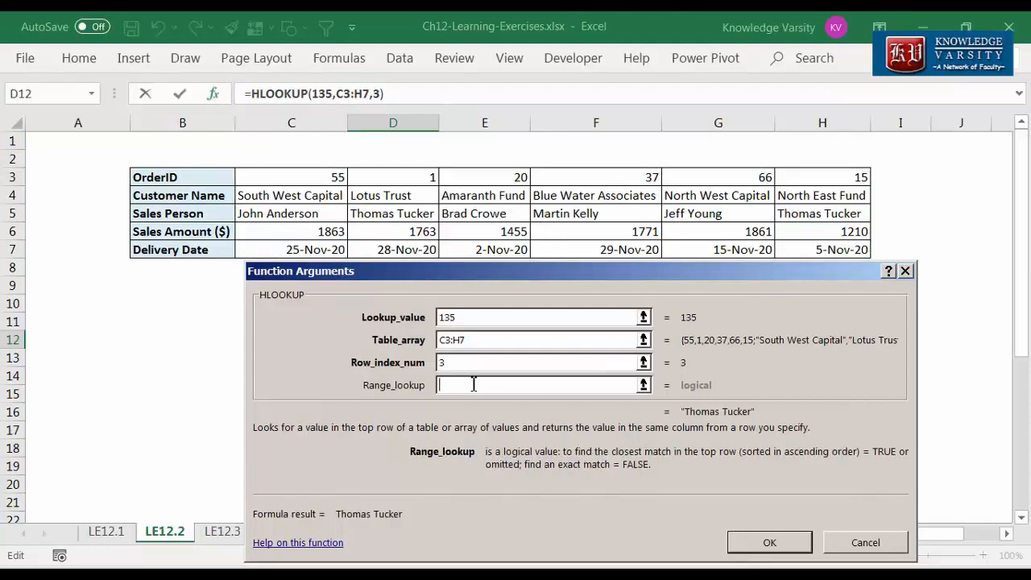
pyautogui.write('FALSE')
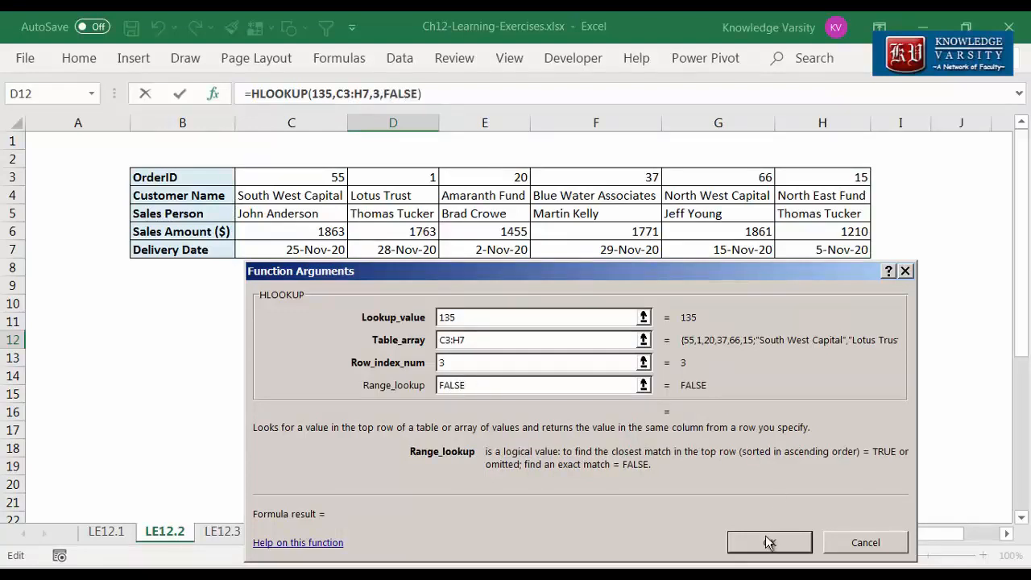
pyautogui.click(769, 543)
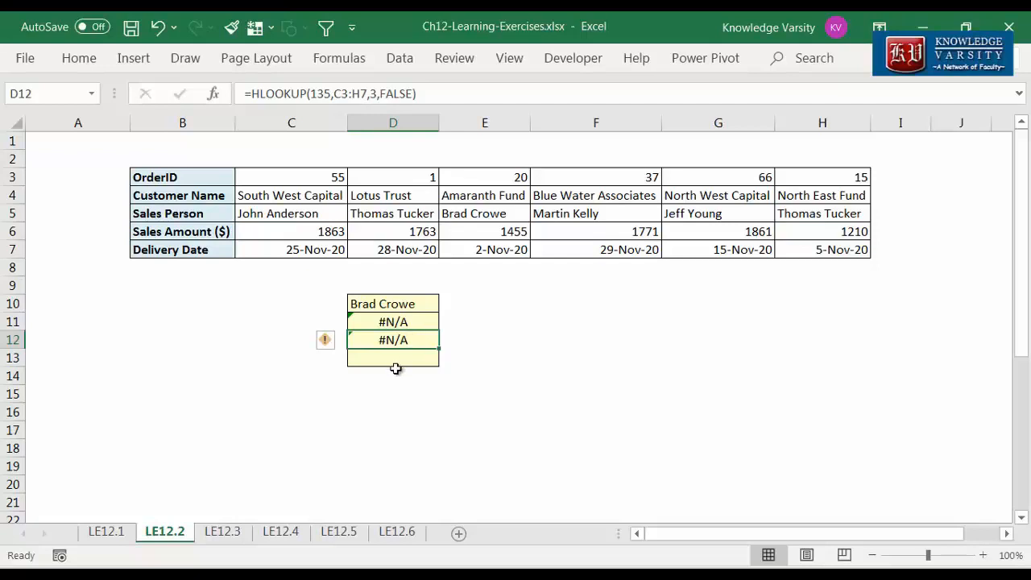
# Step: In D13, wrap an HLOOKUP for 135 in table C3:H7, row 3, FALSE, in IFNA with the fallback text "Order ID not found"
pyautogui.click(406, 359)
pyautogui.write('=if')
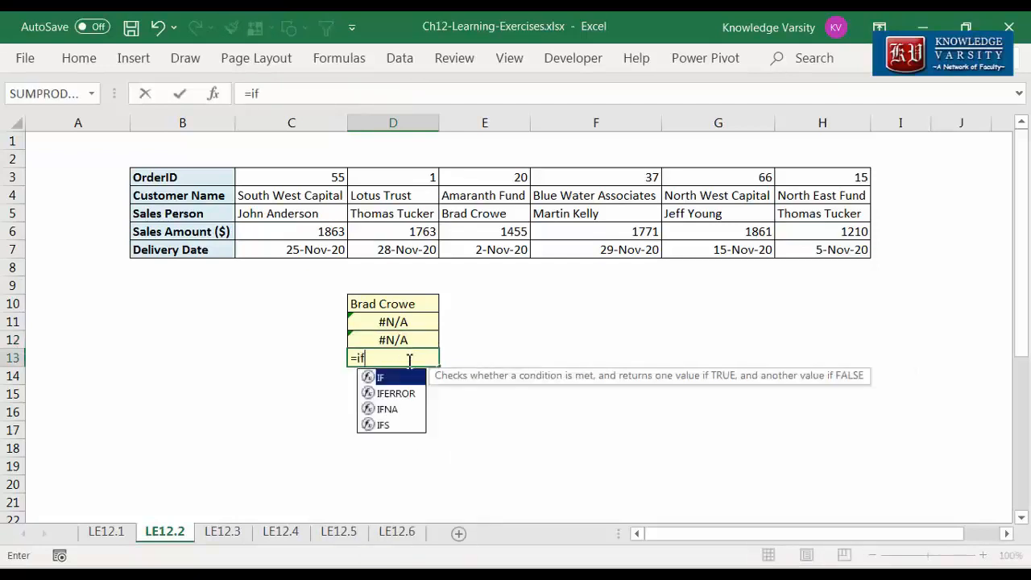
pyautogui.write('f')
pyautogui.press('BackSpace')
pyautogui.write('na')
pyautogui.write('(HLOOKUP(135,C3:H7,3,FALSE)')
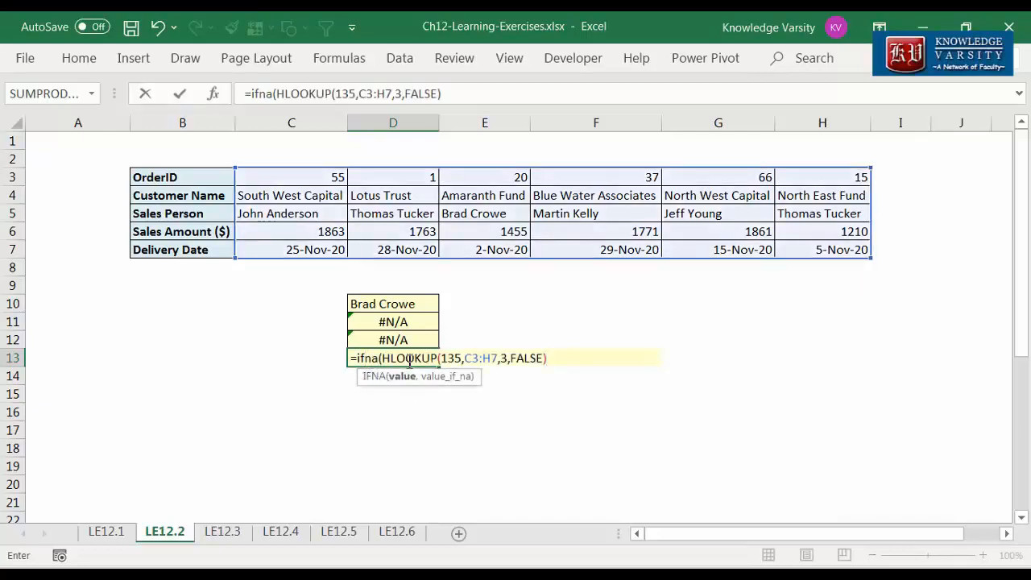
pyautogui.write(',')
pyautogui.write('"Order')
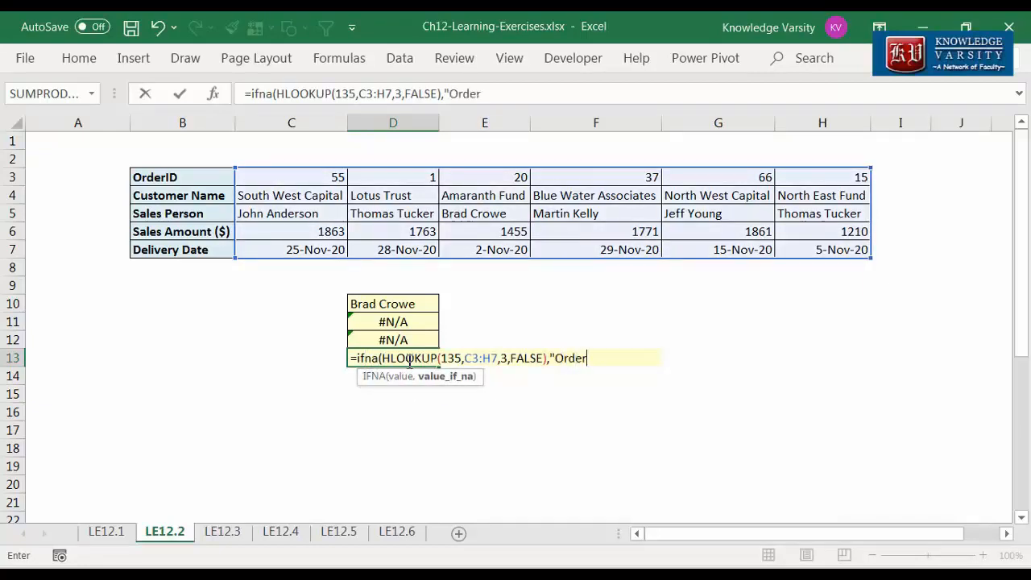
pyautogui.write(' ID not found')
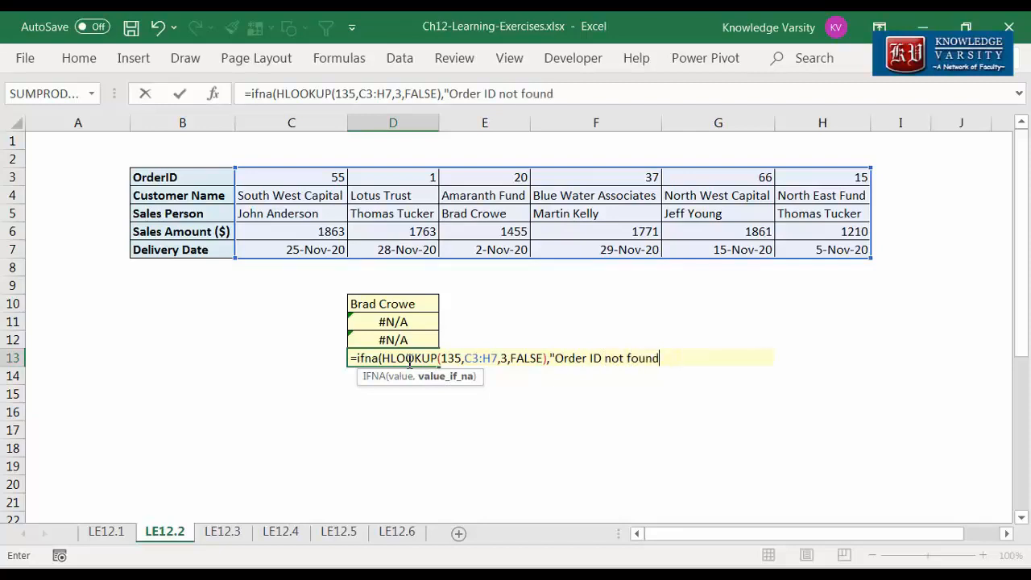
pyautogui.press('Return')
pyautogui.click(407, 359)
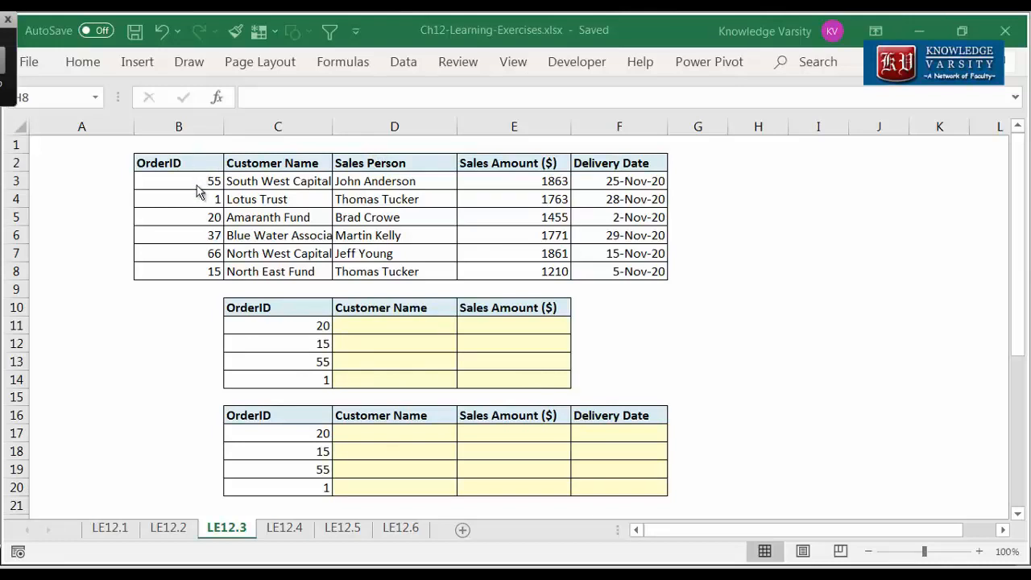
# Step: In D11 of LE12.3, build a VLOOKUP for the order ID in C11, using table B3:C8, column 2 and range lookup FALSE
pyautogui.click(385, 331)
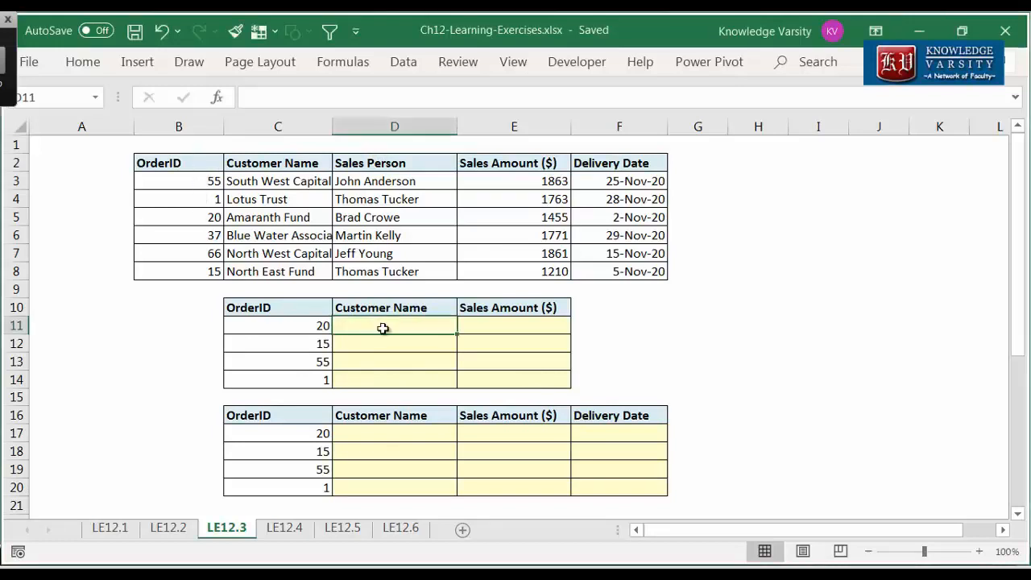
pyautogui.write('=vlookup(')
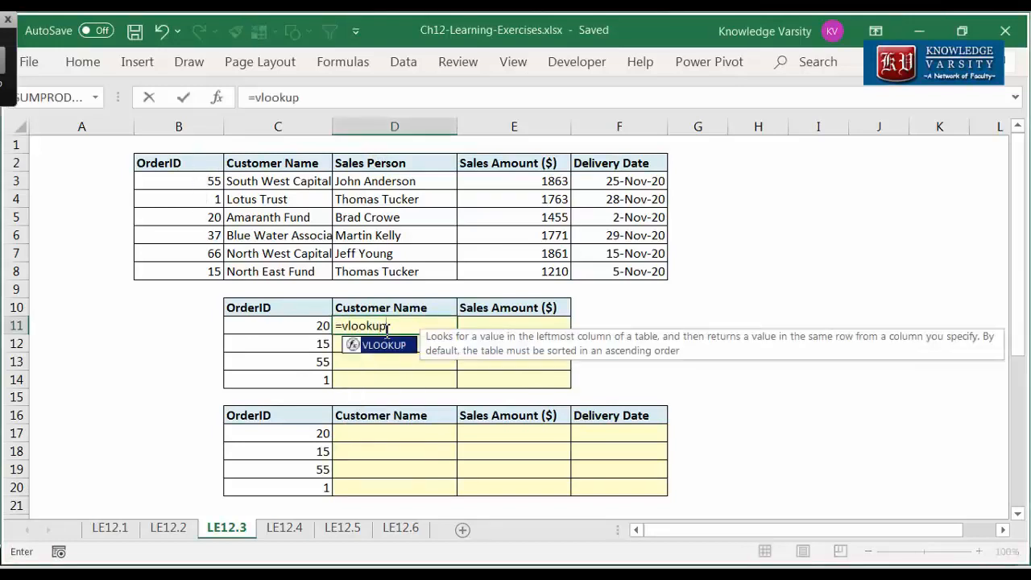
pyautogui.click(215, 98)
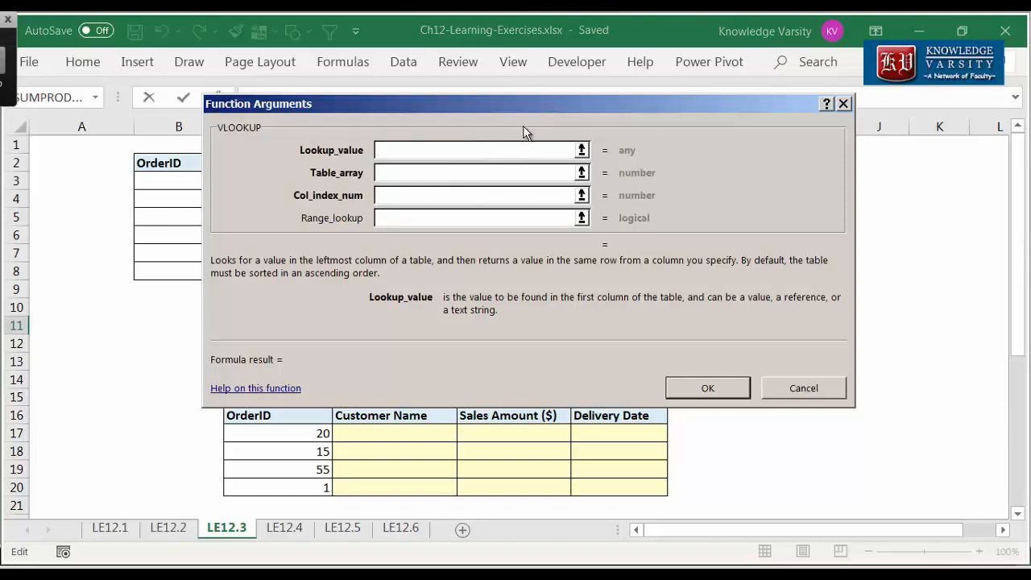
pyautogui.moveTo(524, 132); pyautogui.dragTo(777, 300)
pyautogui.click(305, 327)
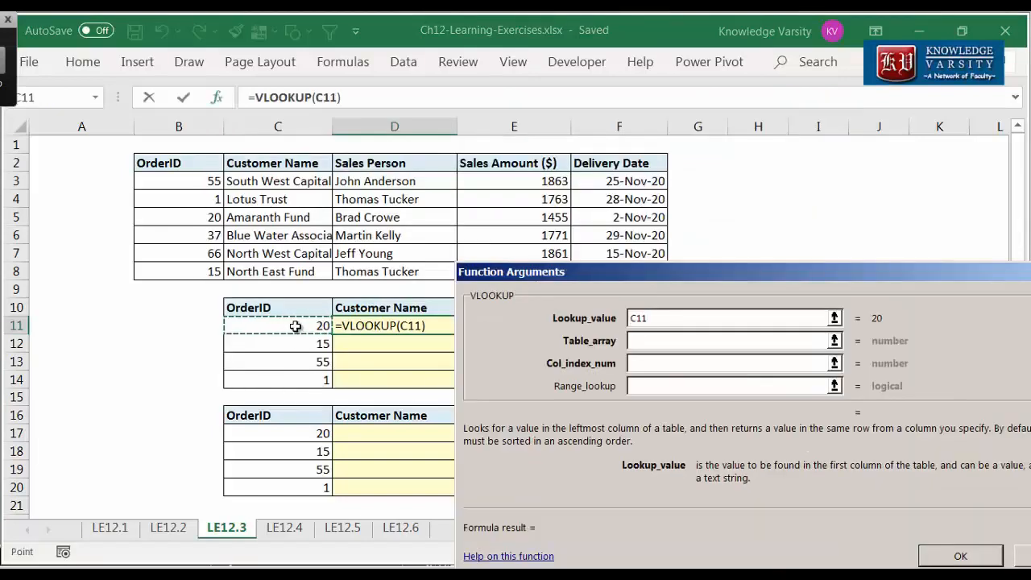
pyautogui.click(657, 339)
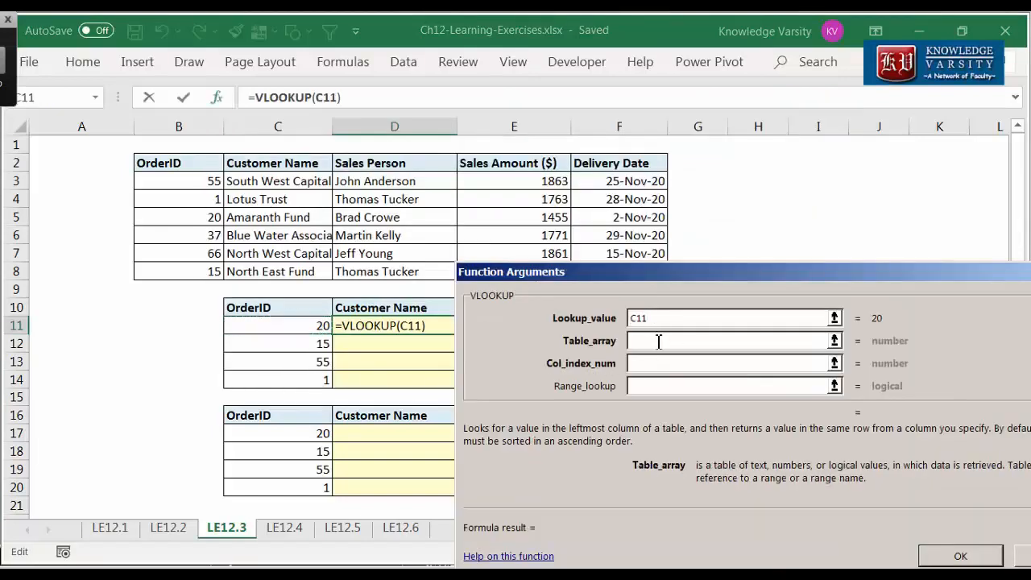
pyautogui.moveTo(203, 182); pyautogui.dragTo(306, 269)
pyautogui.click(644, 364)
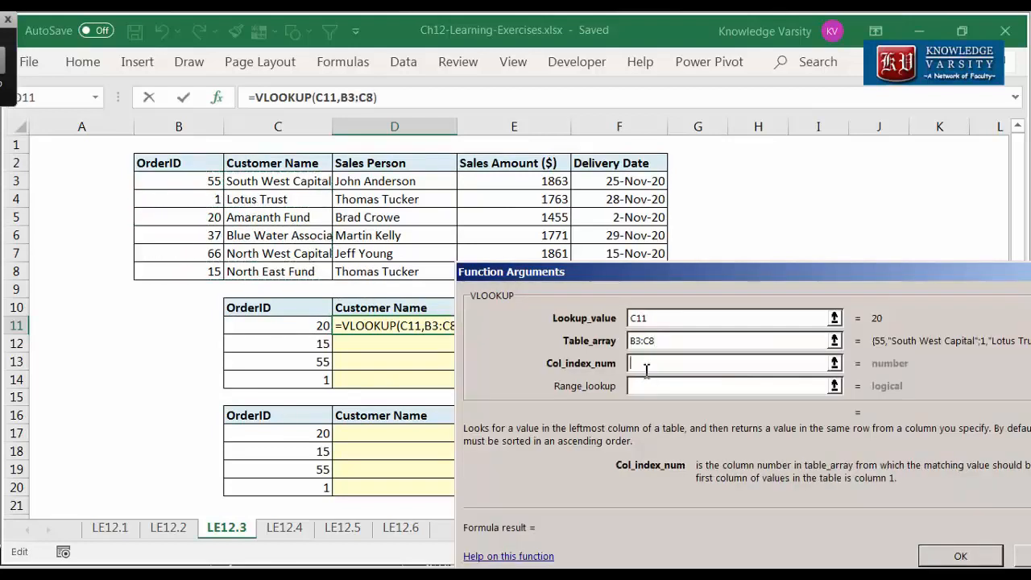
pyautogui.write('2')
pyautogui.press('Tab')
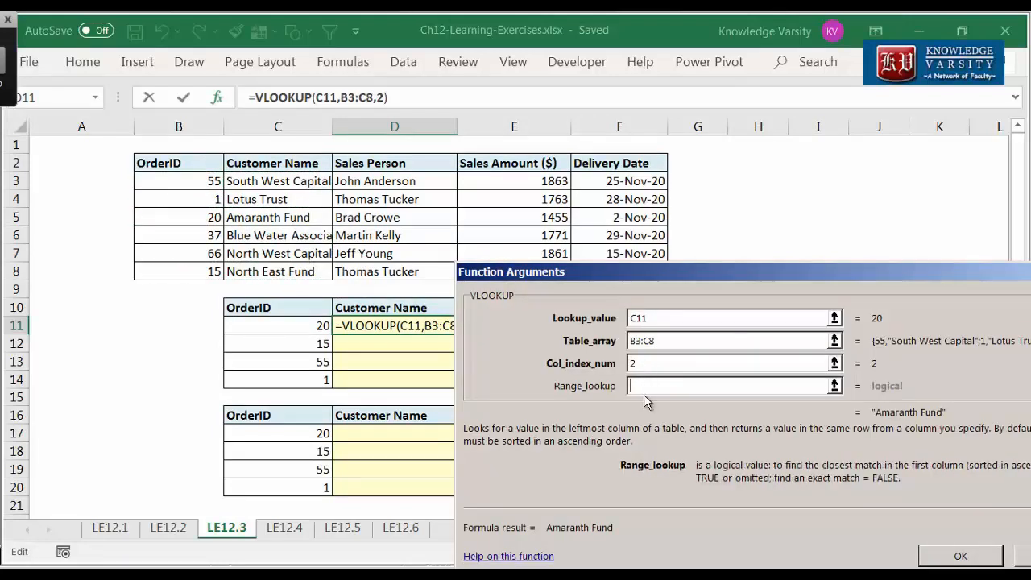
pyautogui.write('FALSE')
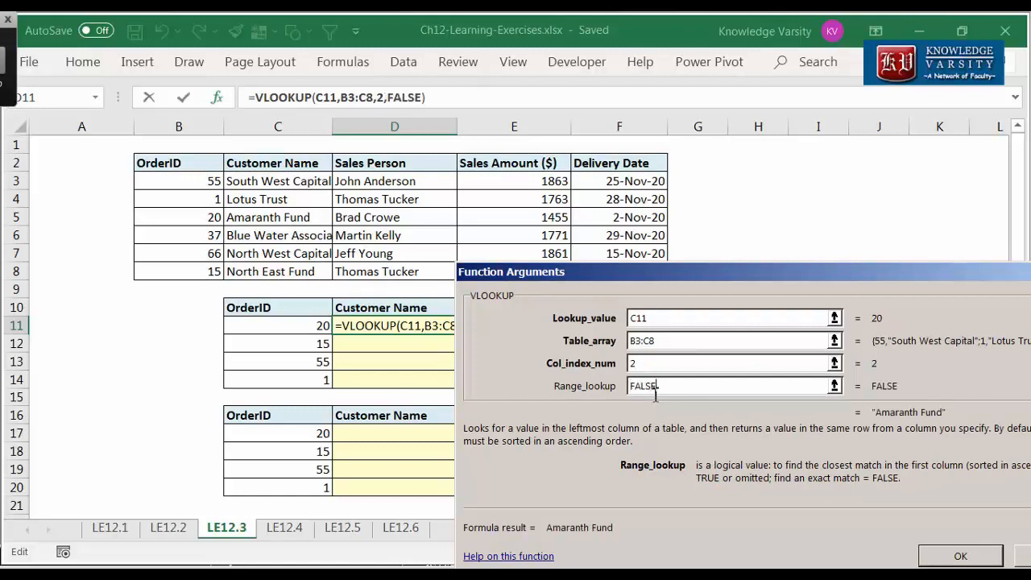
pyautogui.click(954, 556)
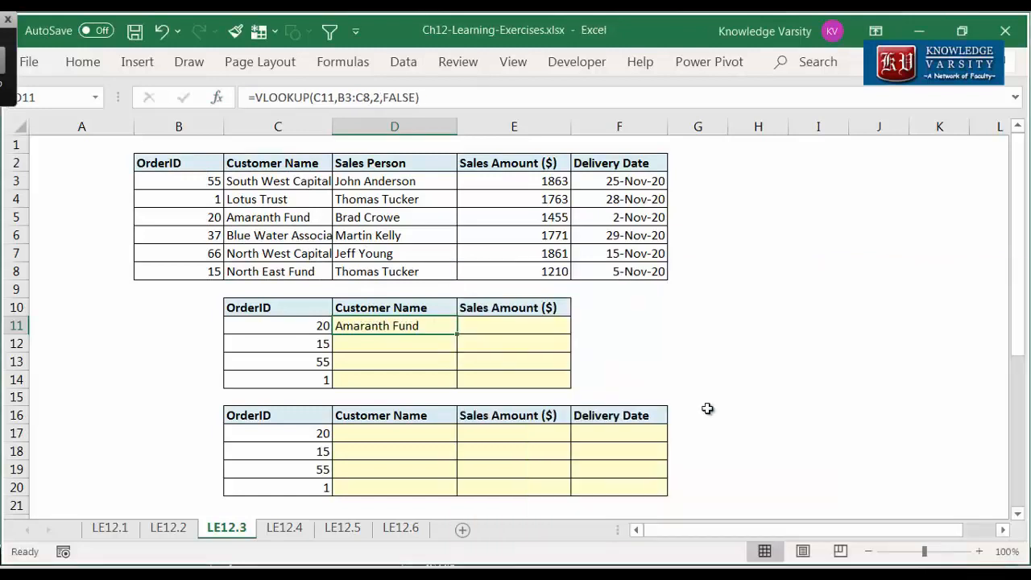
# Step: Fill the D11 formula down to D14 and check the table range used by the formula in D13
pyautogui.moveTo(456, 333); pyautogui.dragTo(458, 385)
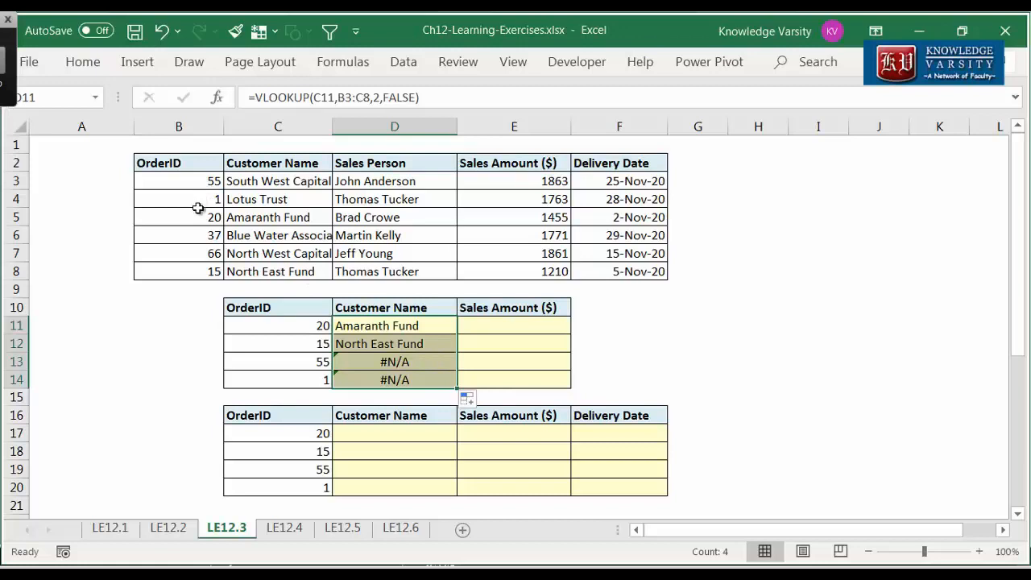
pyautogui.click(402, 364)
pyautogui.press('F2')
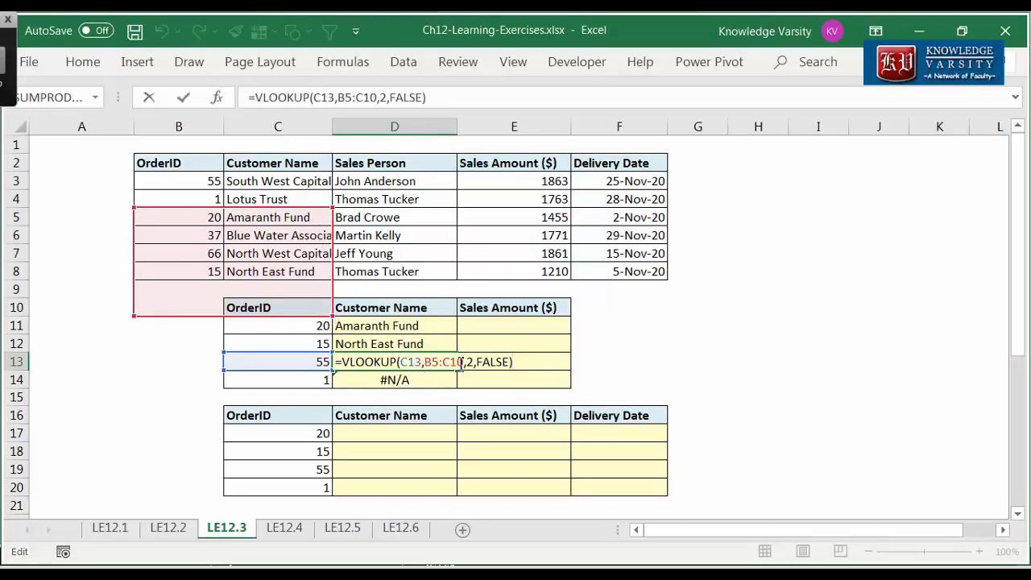
pyautogui.press('Return')
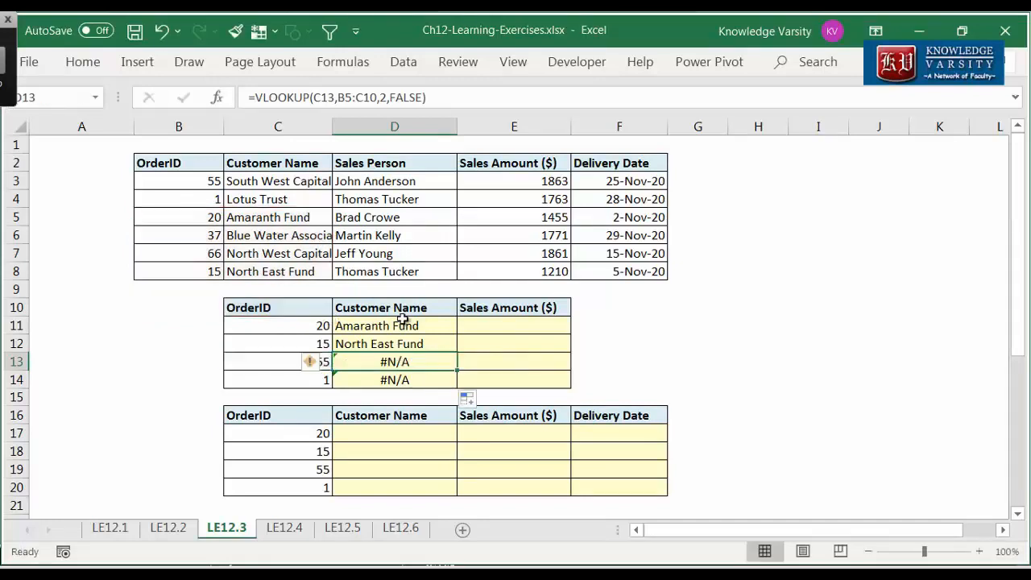
# Step: Make the table range in D11's VLOOKUP absolute as $B$3:$C$8 and fill the formula down to D14
pyautogui.click(398, 323)
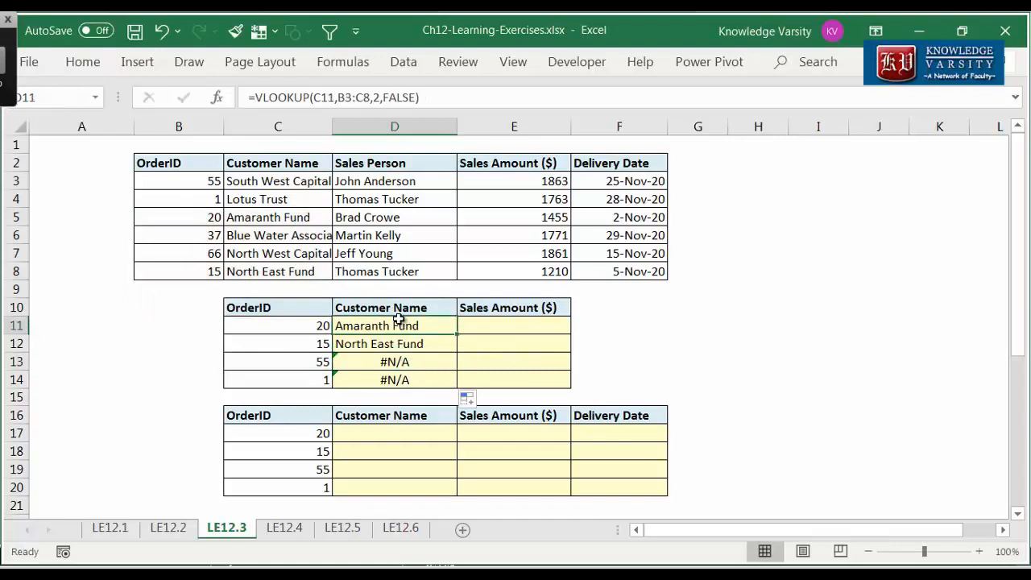
pyautogui.click(217, 98)
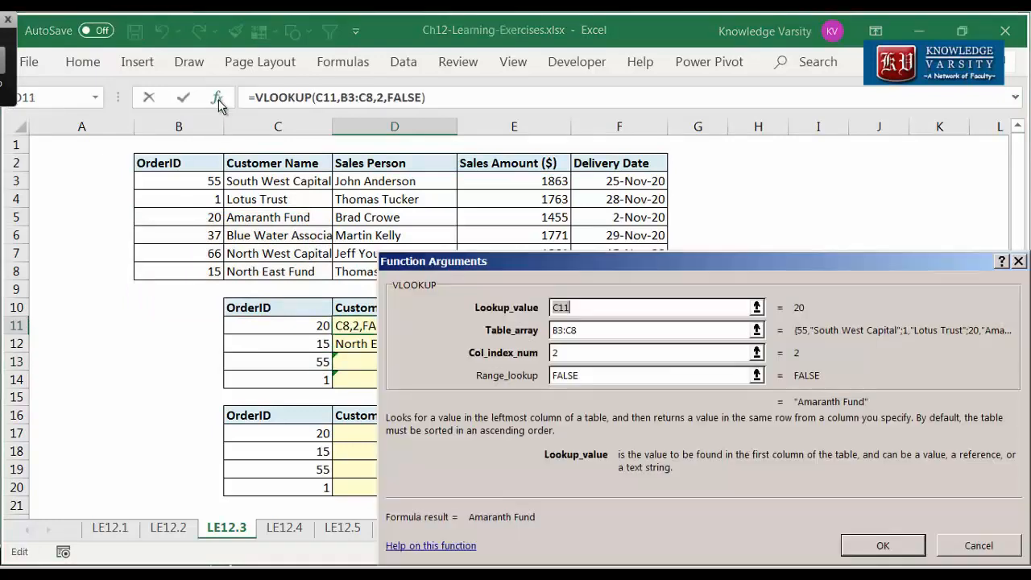
pyautogui.click(605, 333)
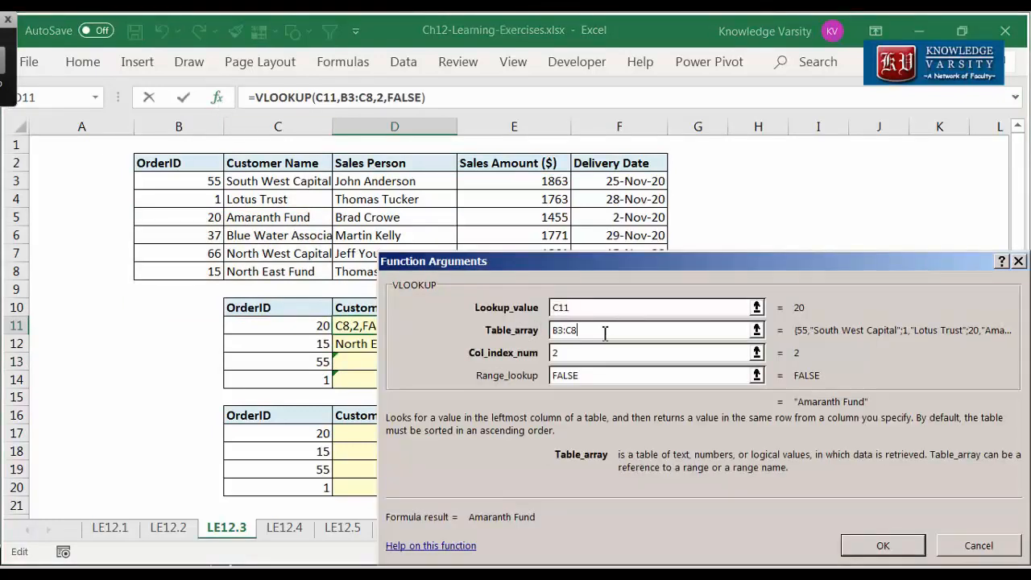
pyautogui.click(562, 330)
pyautogui.press('F4')
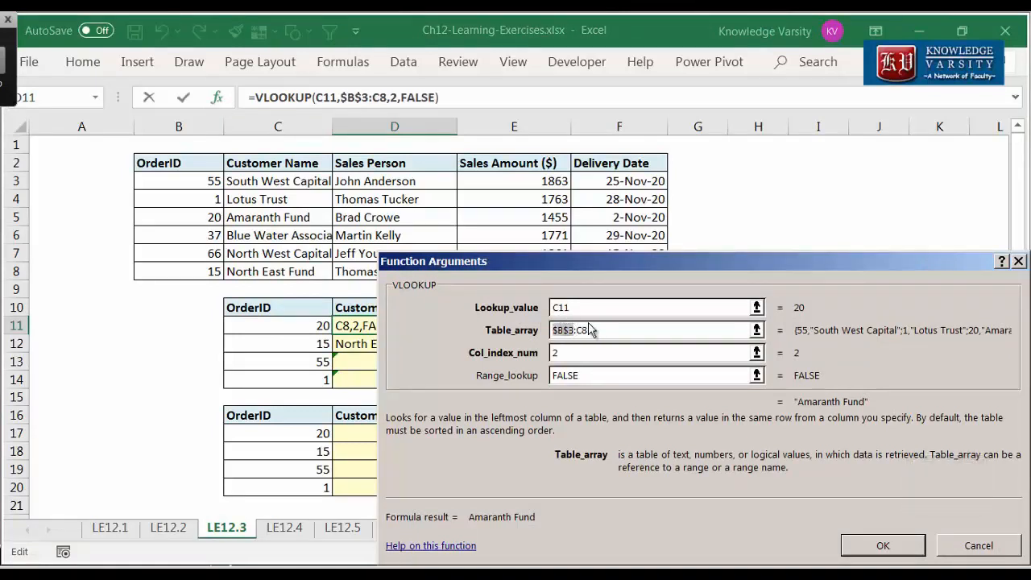
pyautogui.click(587, 330)
pyautogui.press('F4')
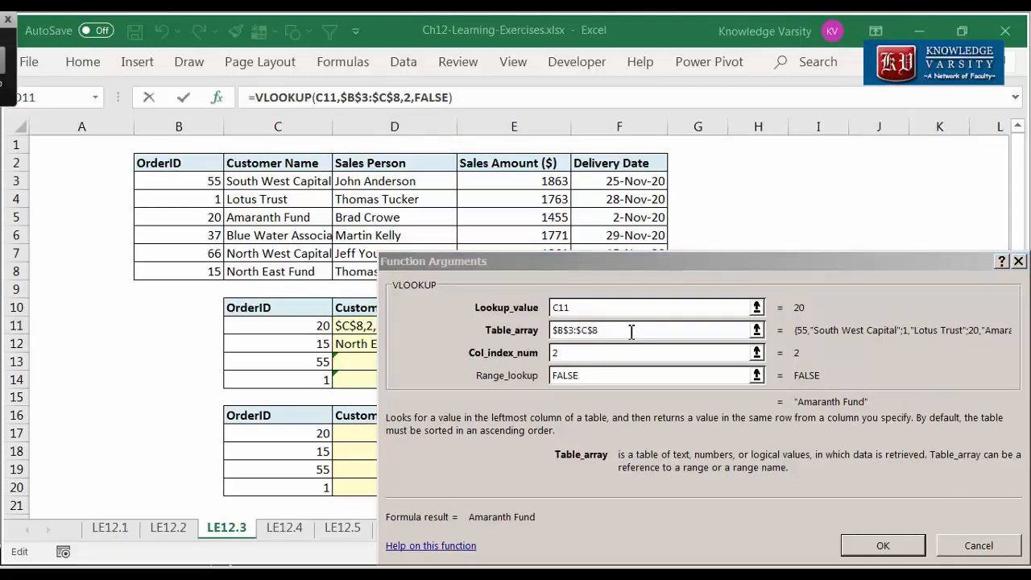
pyautogui.click(883, 545)
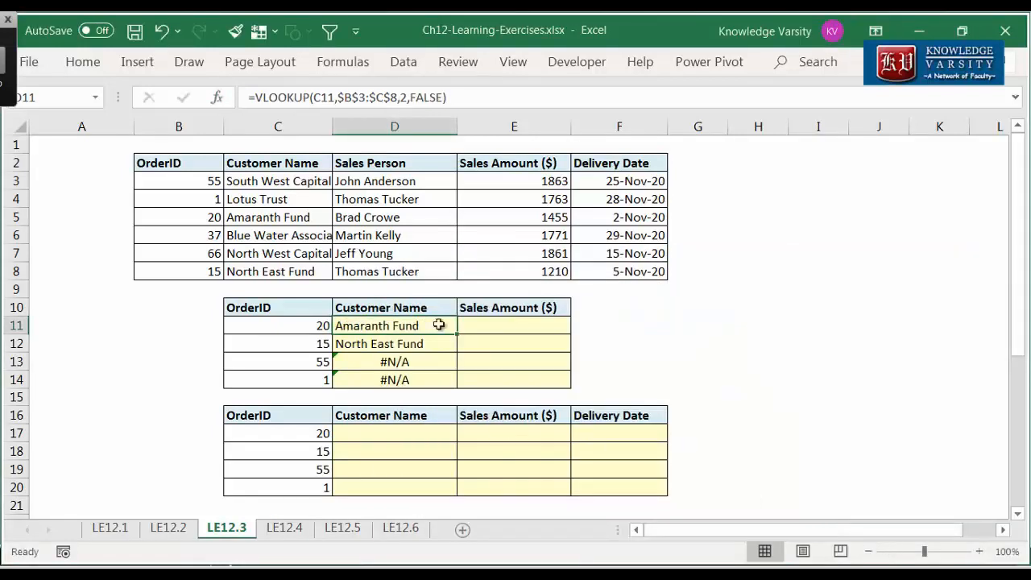
pyautogui.moveTo(458, 333); pyautogui.dragTo(458, 388)
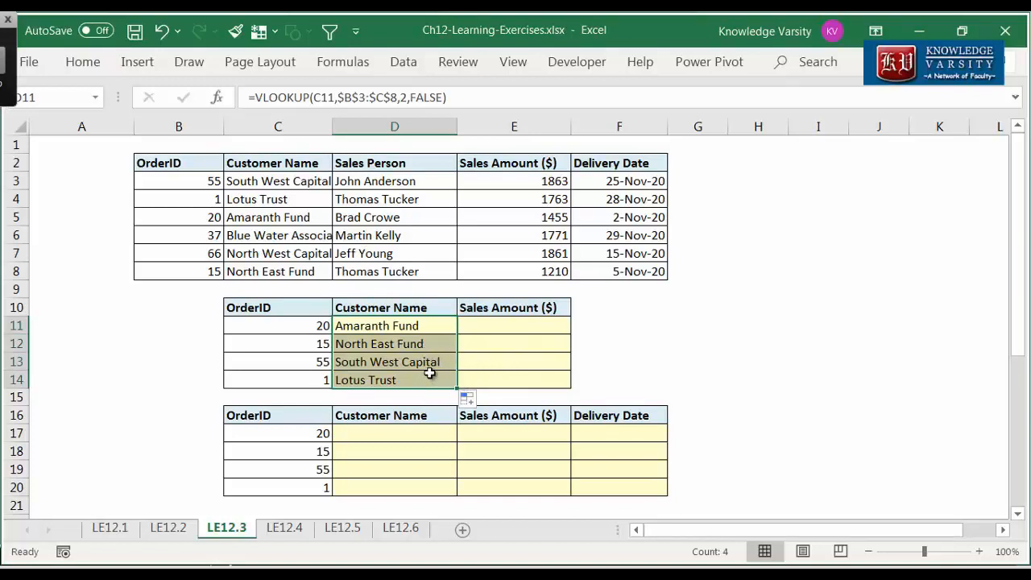
# Step: In E11 of LE12.3, start a VLOOKUP with the order ID in C11 as the lookup value
pyautogui.keyDown('ctrl'); pyautogui.scroll(-1, 429, 373); pyautogui.keyUp('ctrl')
pyautogui.click(423, 306)
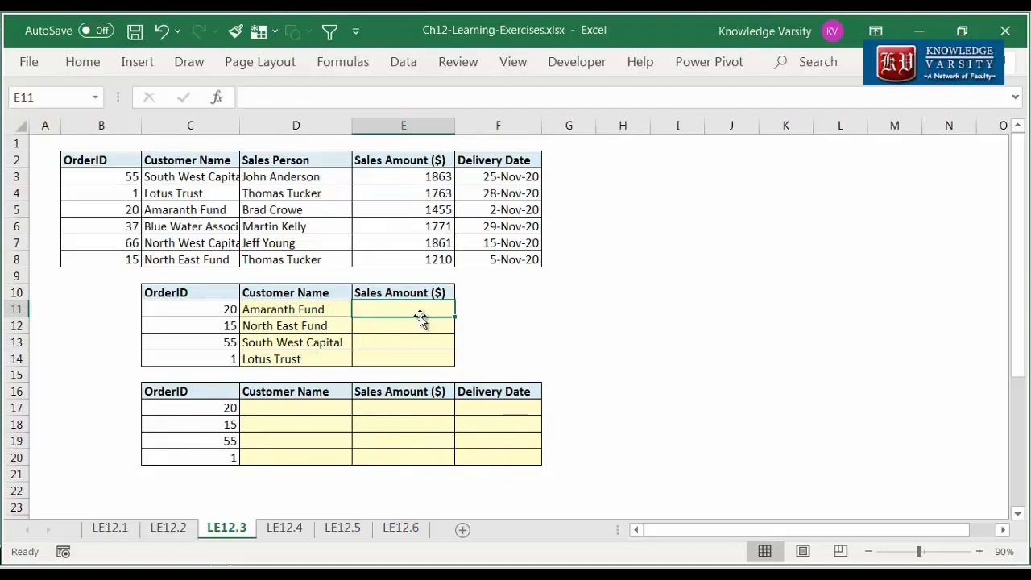
pyautogui.write('=')
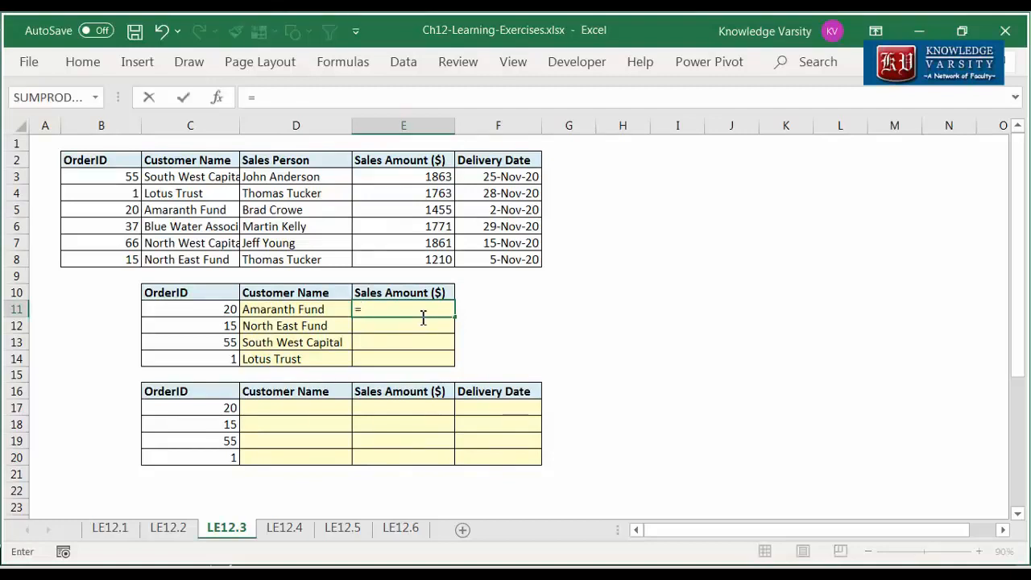
pyautogui.write('vlookup(')
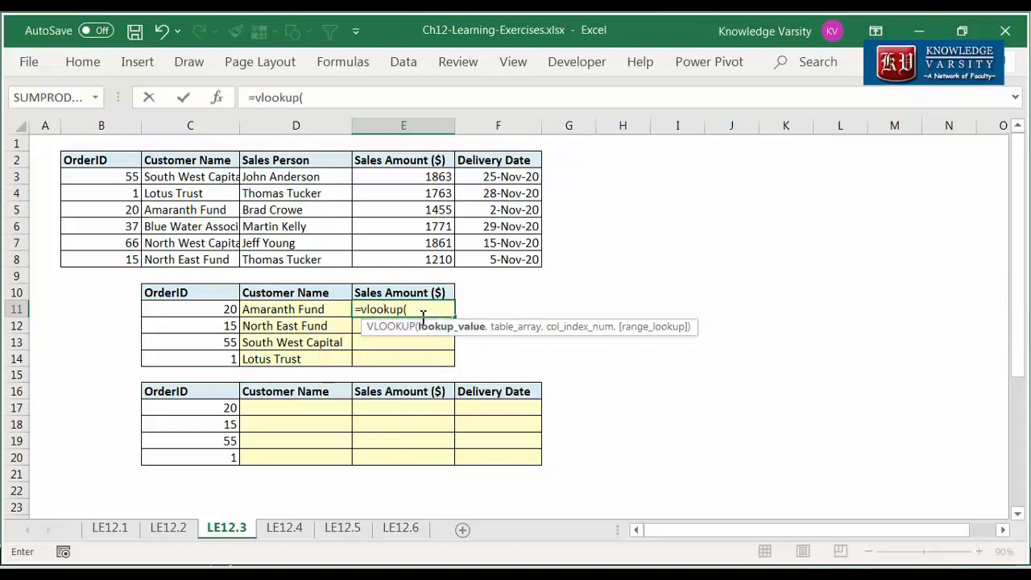
pyautogui.click(217, 98)
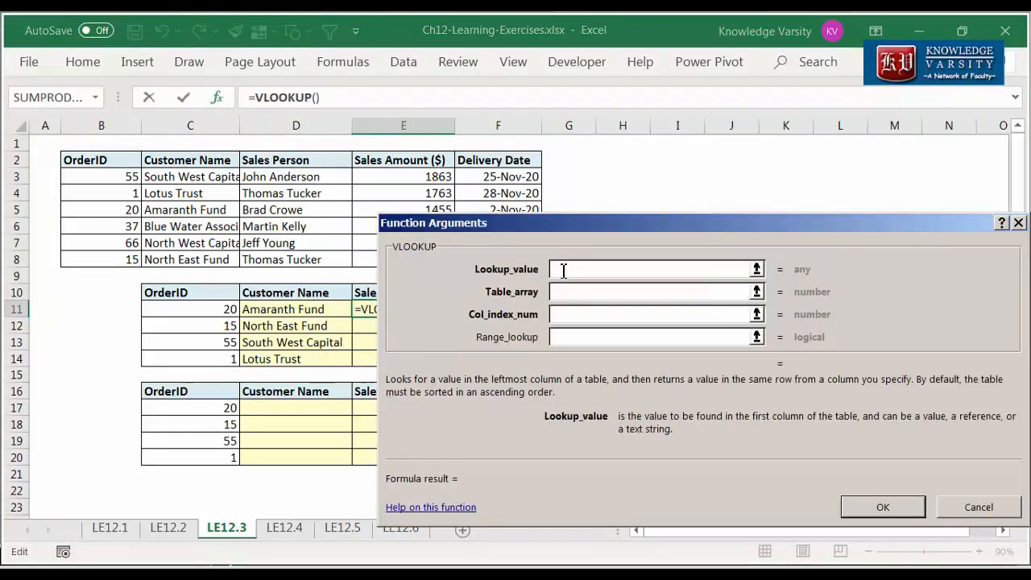
pyautogui.click(203, 309)
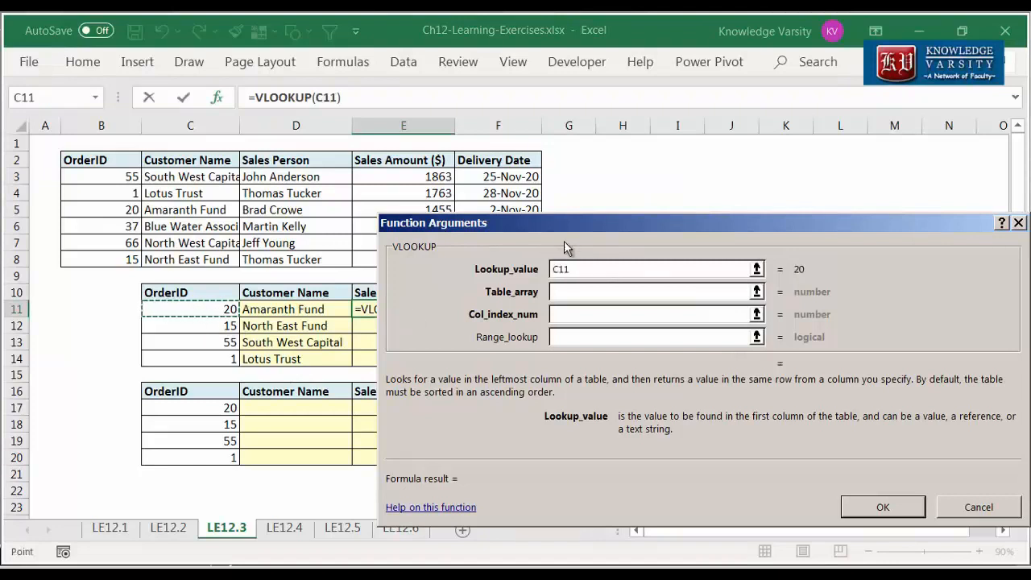
# Step: Set the table array of E11's VLOOKUP to the absolute range $B$3:$E$8
pyautogui.click(604, 291)
pyautogui.moveTo(105, 176); pyautogui.dragTo(407, 262)
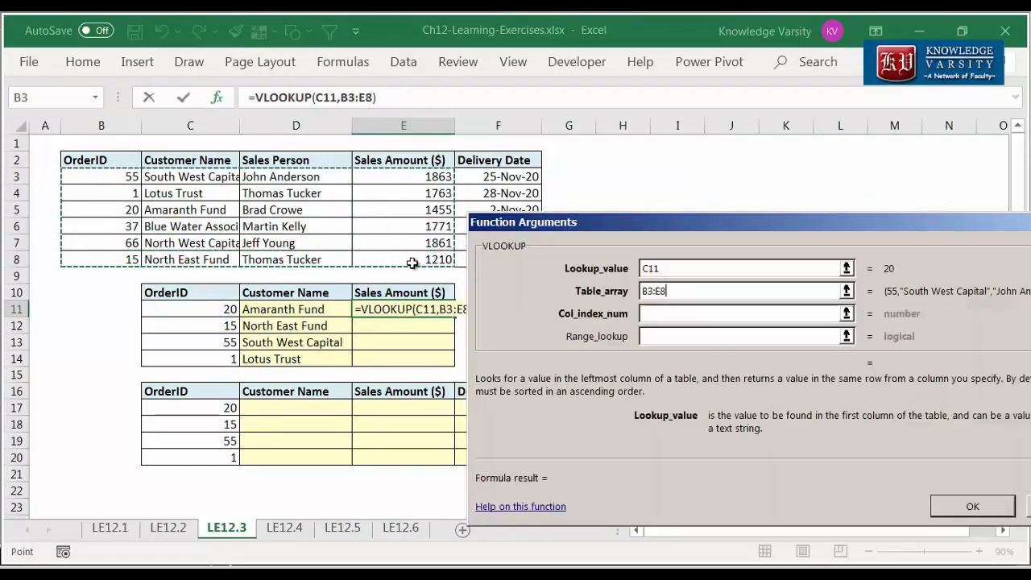
pyautogui.click(654, 291)
pyautogui.press('F4')
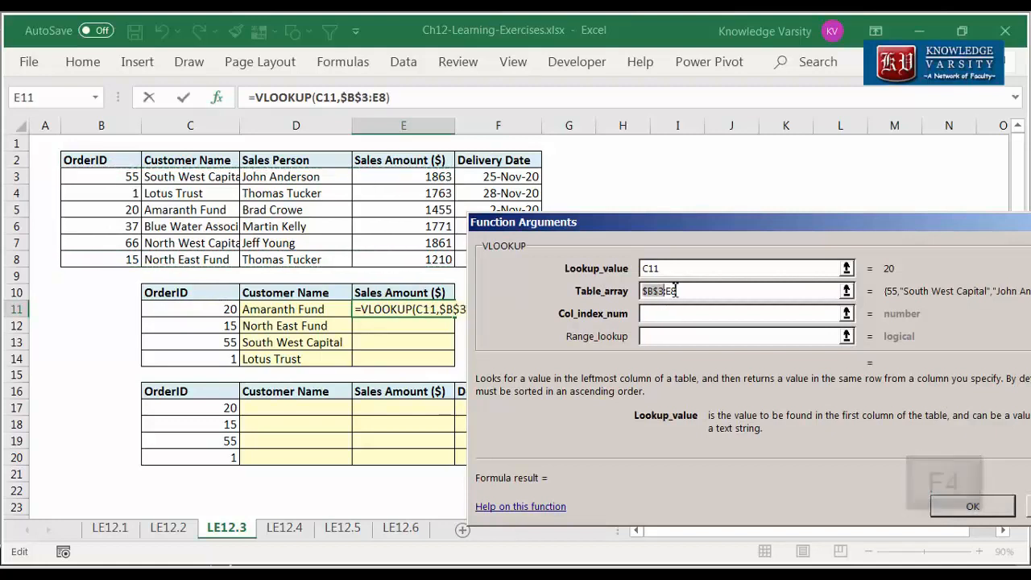
pyautogui.click(680, 292)
pyautogui.press('F4')
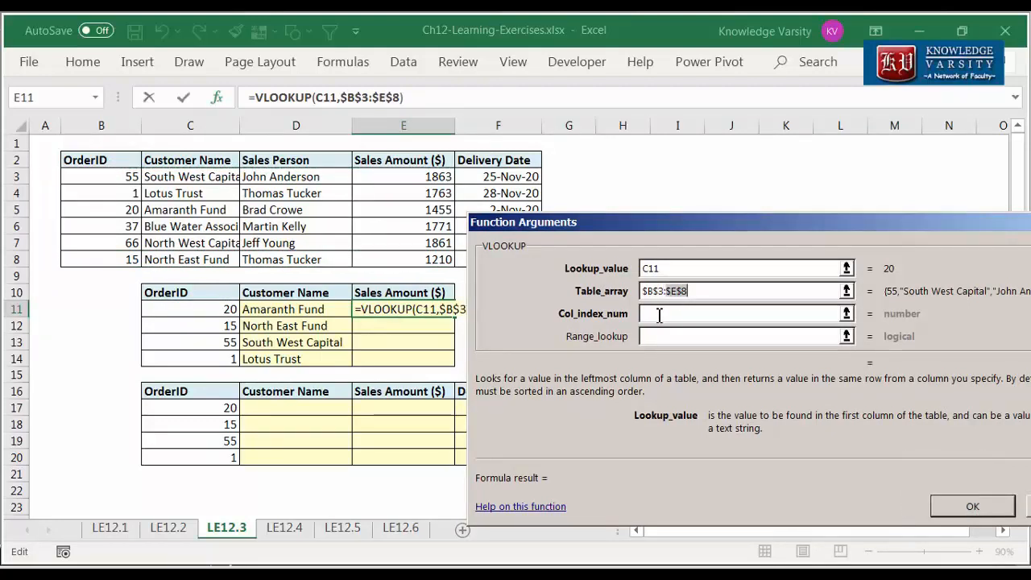
# Step: Complete E11's VLOOKUP with column index 4 and range lookup FALSE, and fill the formula down to E14
pyautogui.click(658, 314)
pyautogui.write('4')
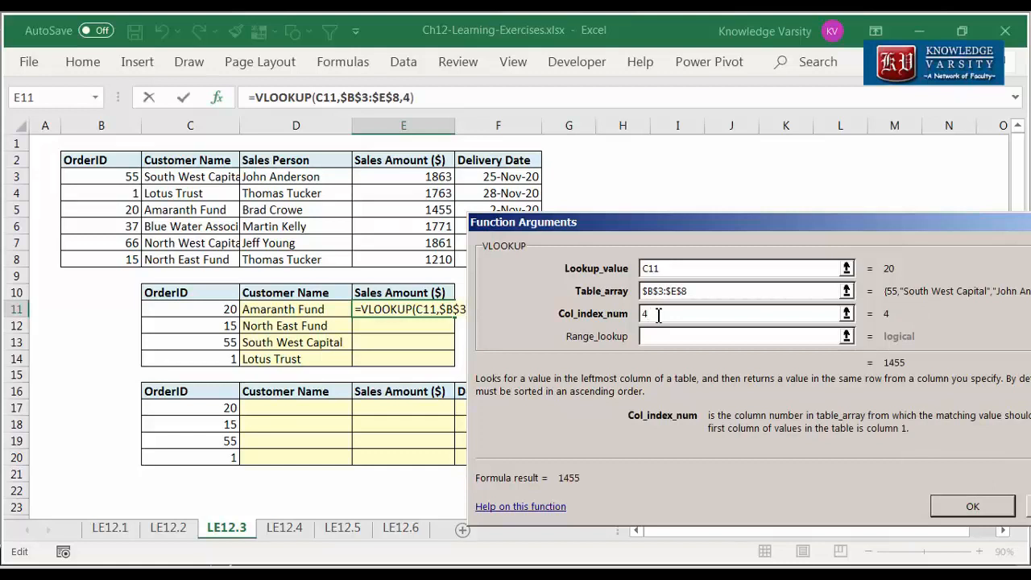
pyautogui.click(659, 338)
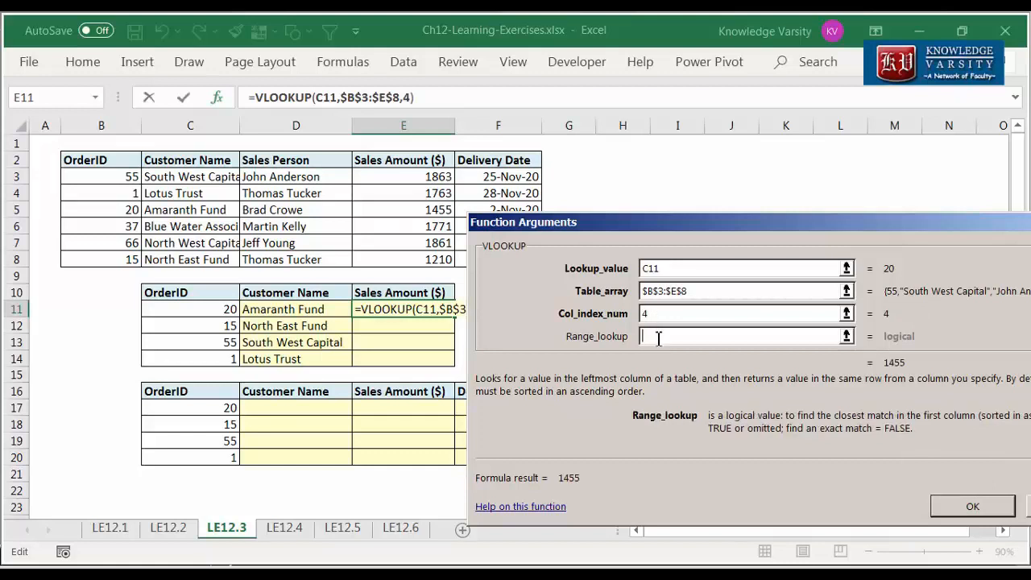
pyautogui.write('FALSE')
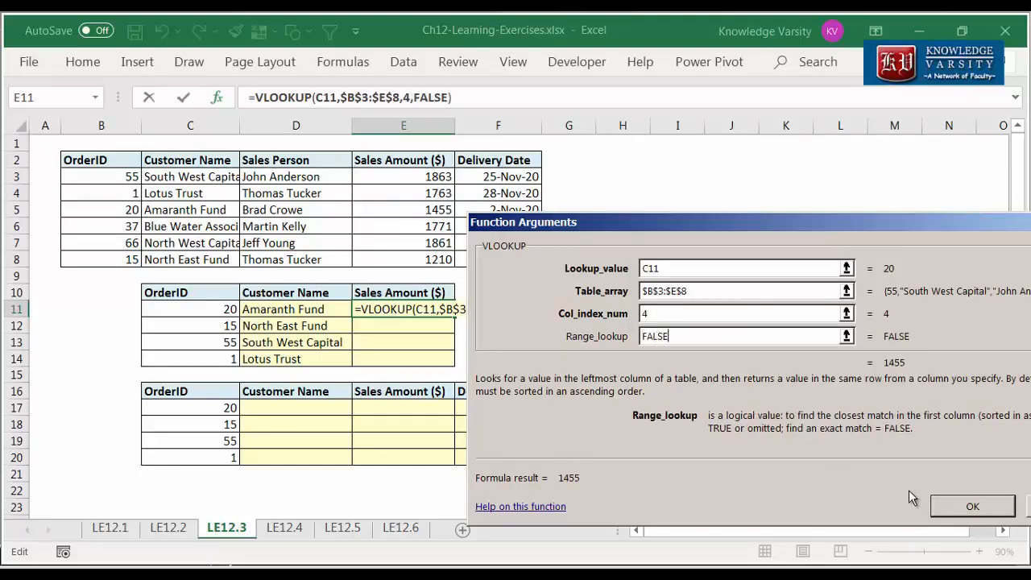
pyautogui.click(973, 506)
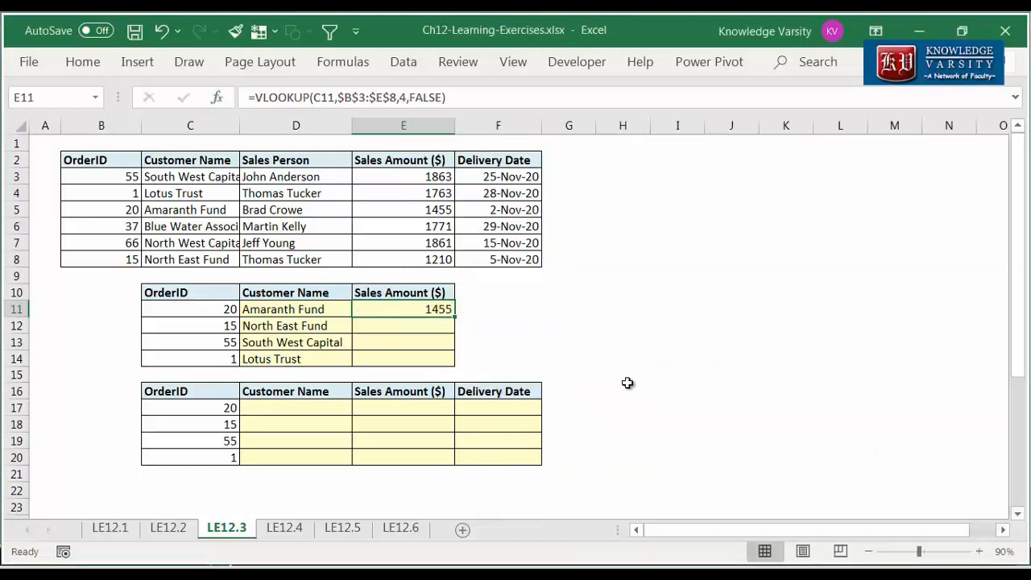
pyautogui.moveTo(453, 314); pyautogui.dragTo(456, 364)
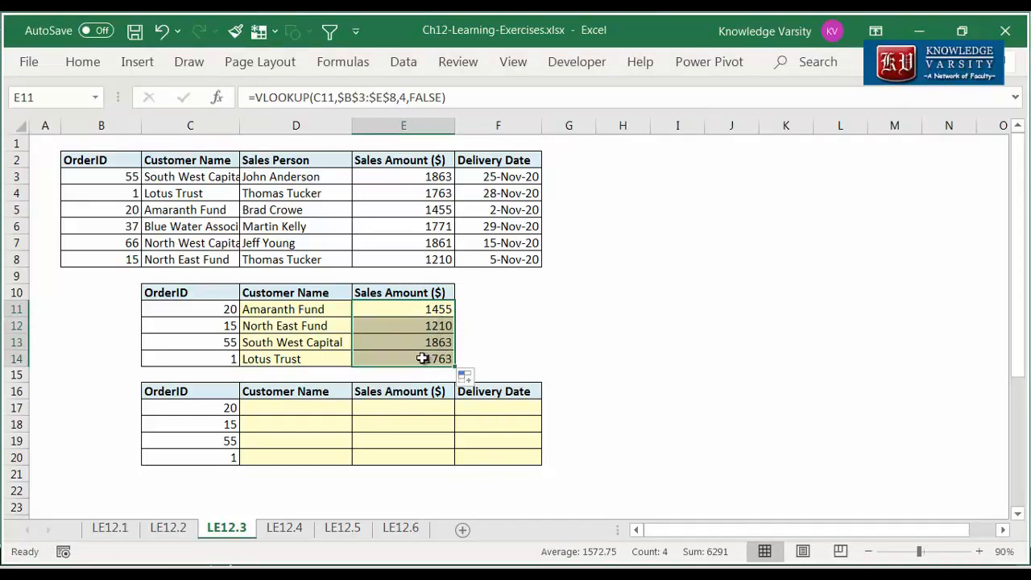
pyautogui.click(609, 376)
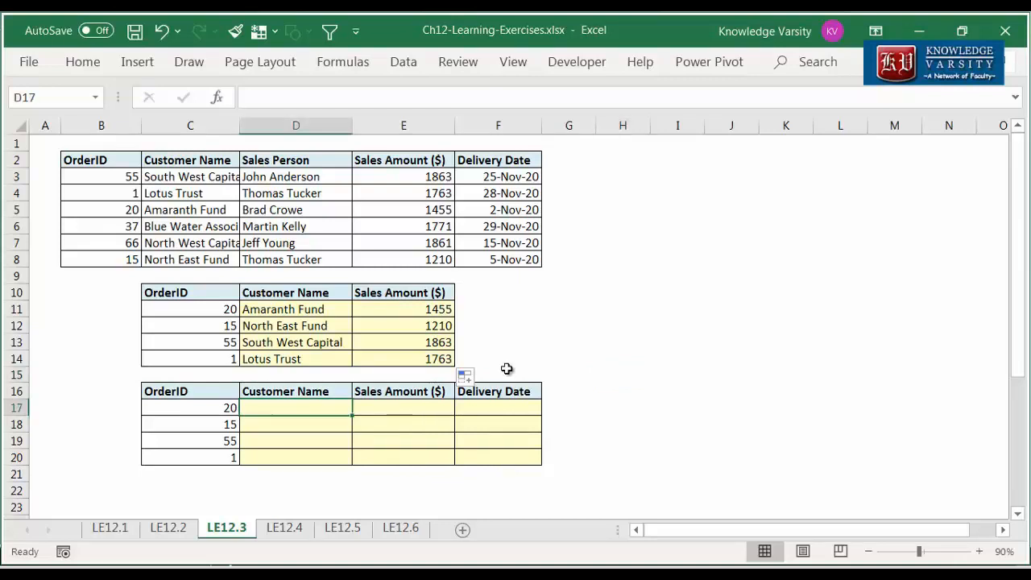
# Step: In D17, start a VLOOKUP with the order ID in C17 as the lookup value
pyautogui.write('=vl')
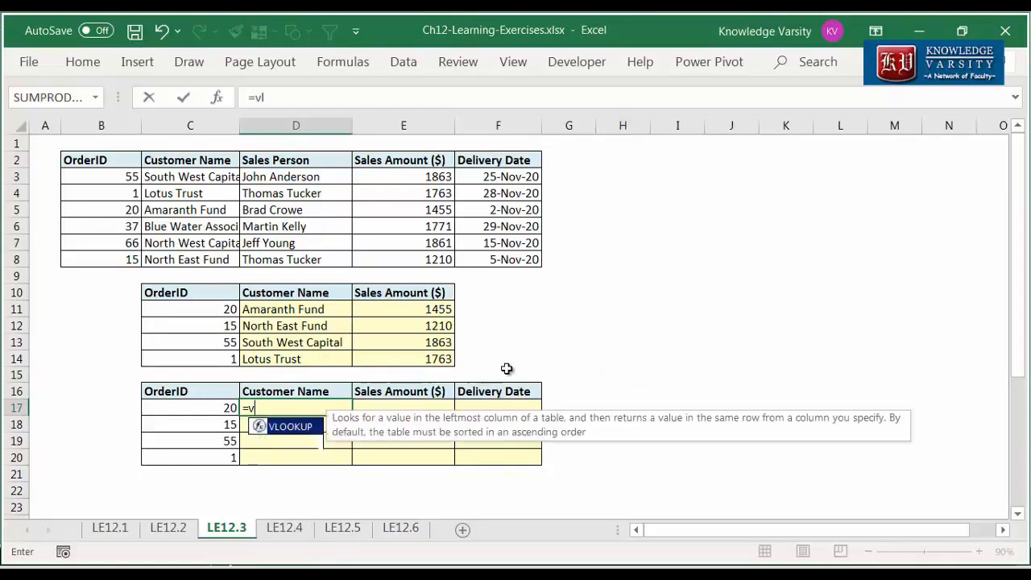
pyautogui.write('ookup(')
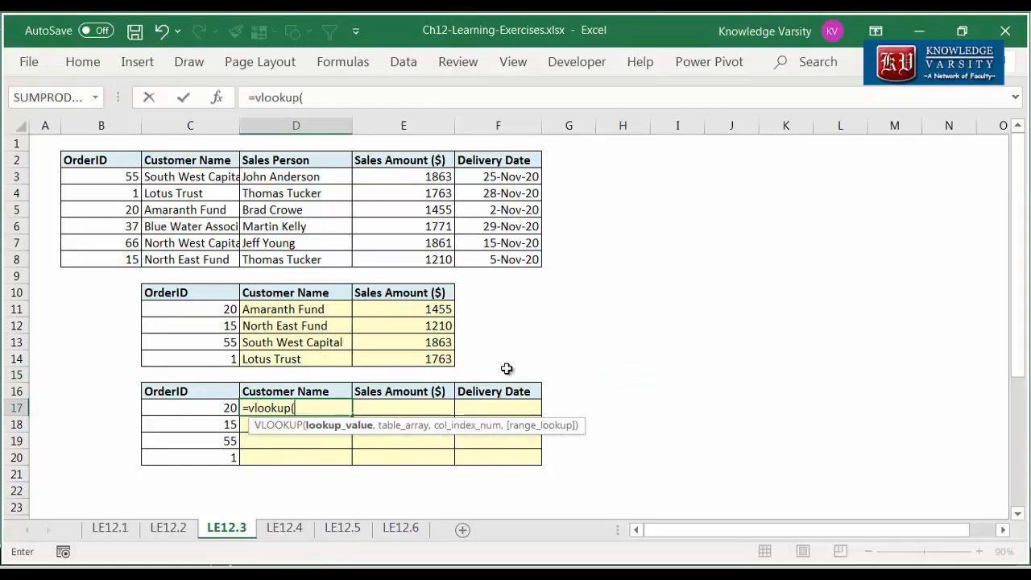
pyautogui.click(218, 98)
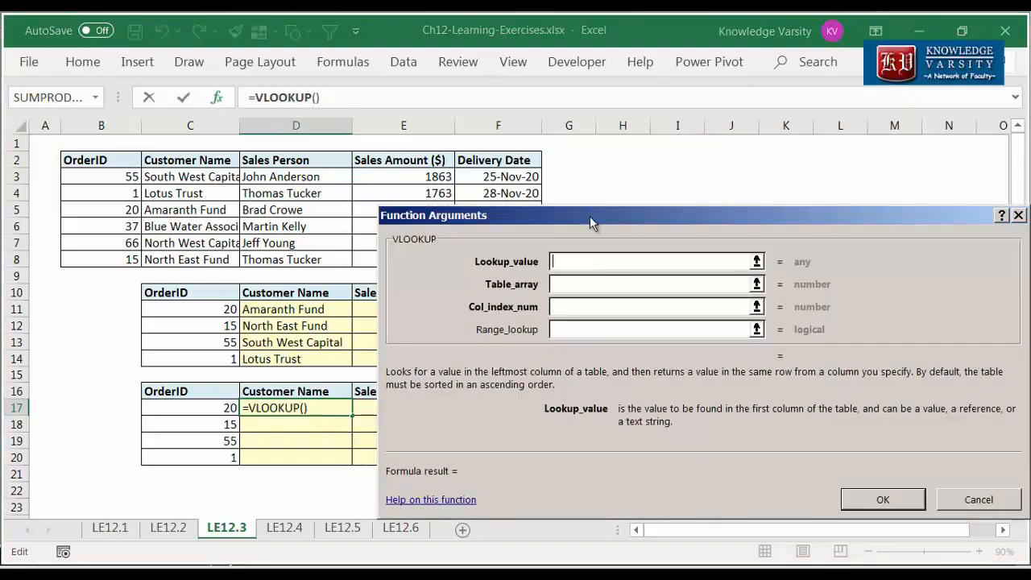
pyautogui.moveTo(591, 221); pyautogui.dragTo(663, 210)
pyautogui.click(216, 408)
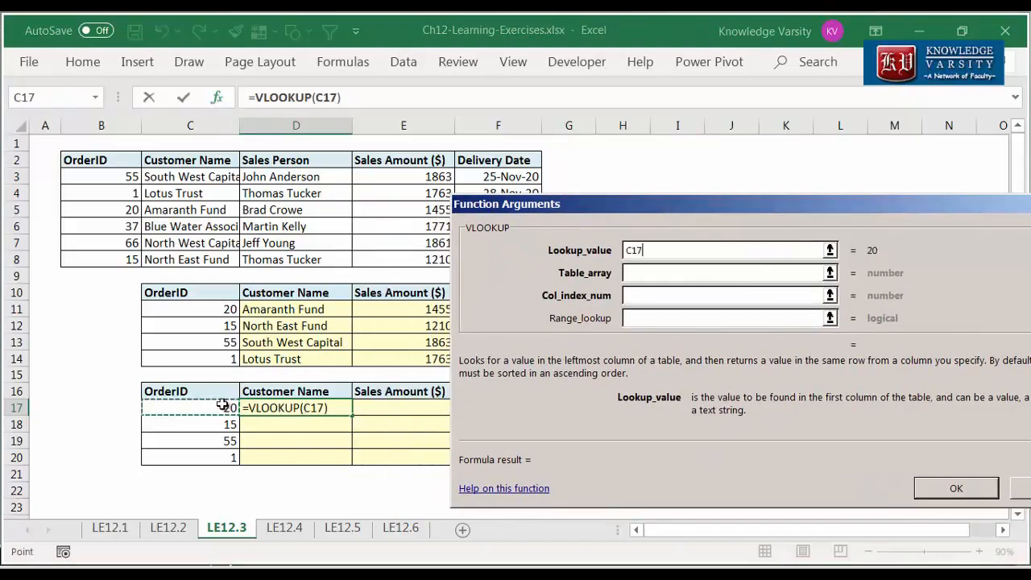
# Step: Set the table array of D17's VLOOKUP to the absolute range $B$3:$F$8
pyautogui.click(636, 274)
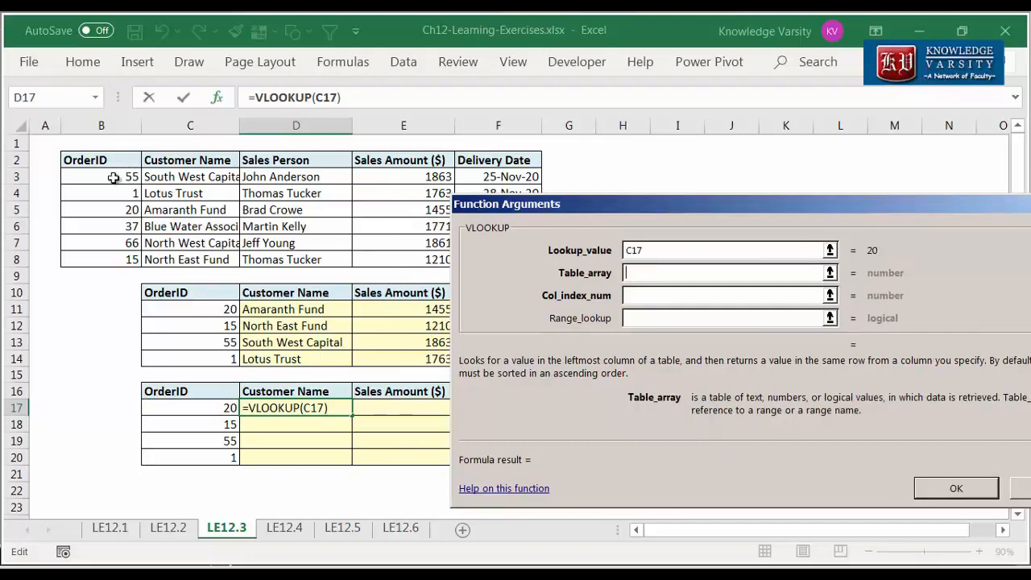
pyautogui.moveTo(113, 178); pyautogui.dragTo(494, 261)
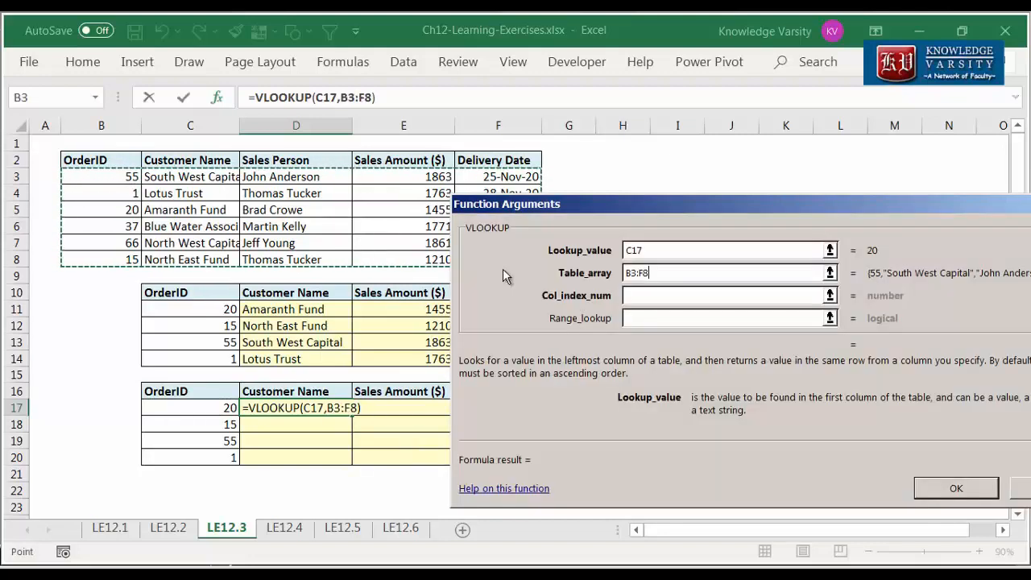
pyautogui.click(637, 274)
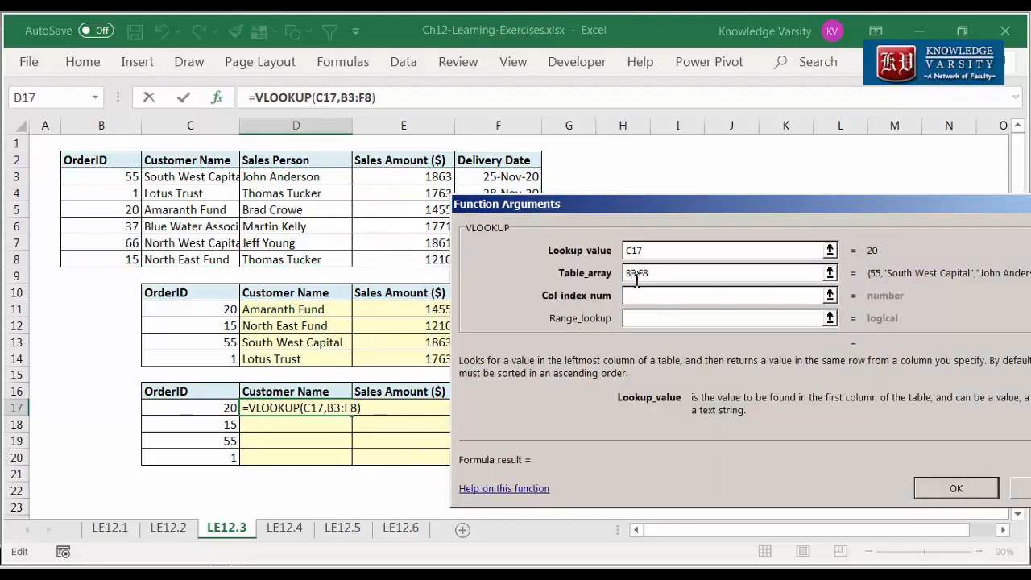
pyautogui.press('F4')
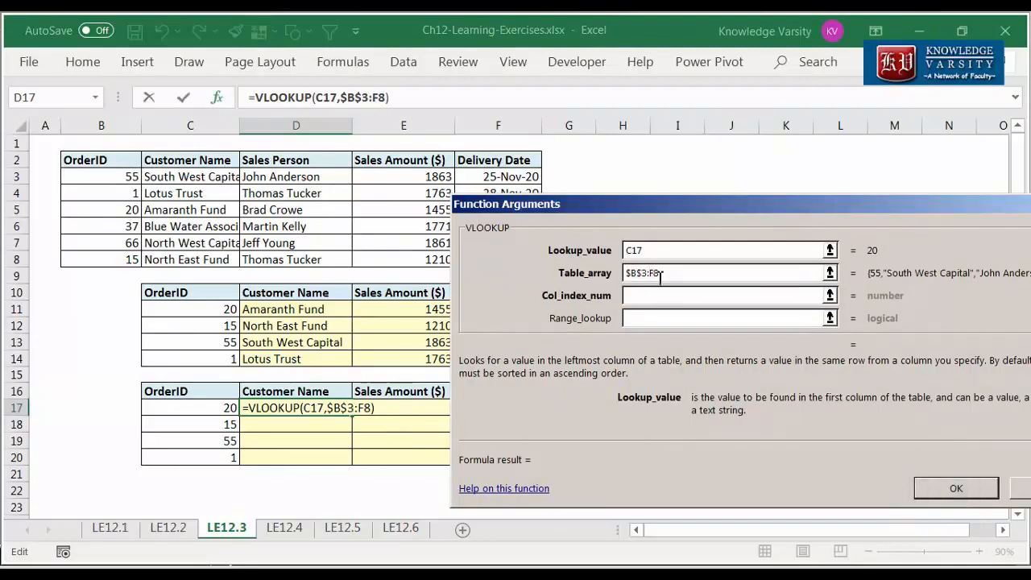
pyautogui.click(660, 274)
pyautogui.press('F4')
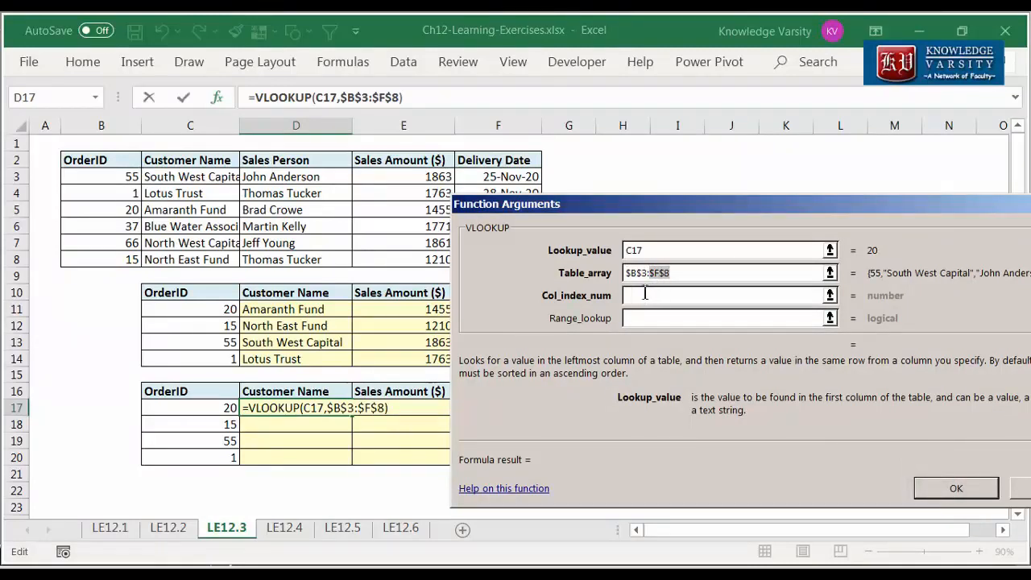
# Step: Complete D17's VLOOKUP with the column index array {2,4,5} and range lookup FALSE, and fill the formula down to D20
pyautogui.click(646, 297)
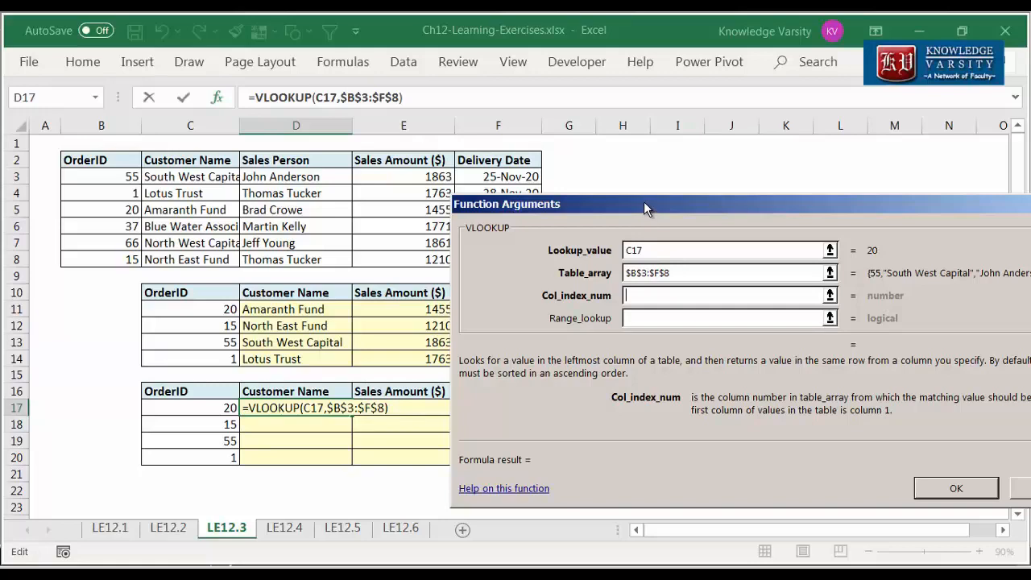
pyautogui.moveTo(644, 201)
pyautogui.mouseDown()
pyautogui.moveTo(679, 220)
pyautogui.moveTo(660, 211)
pyautogui.mouseUp()
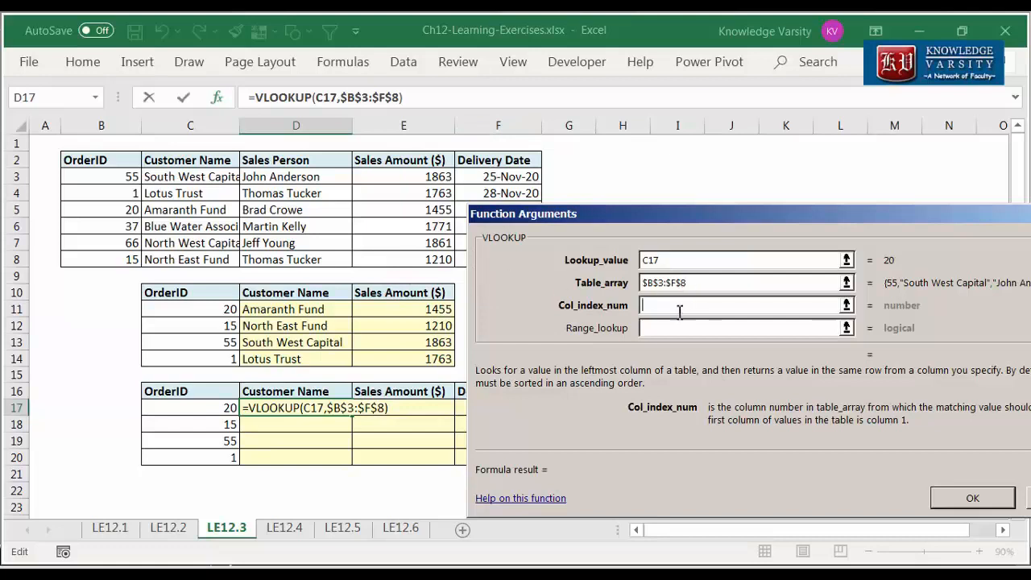
pyautogui.write('{2')
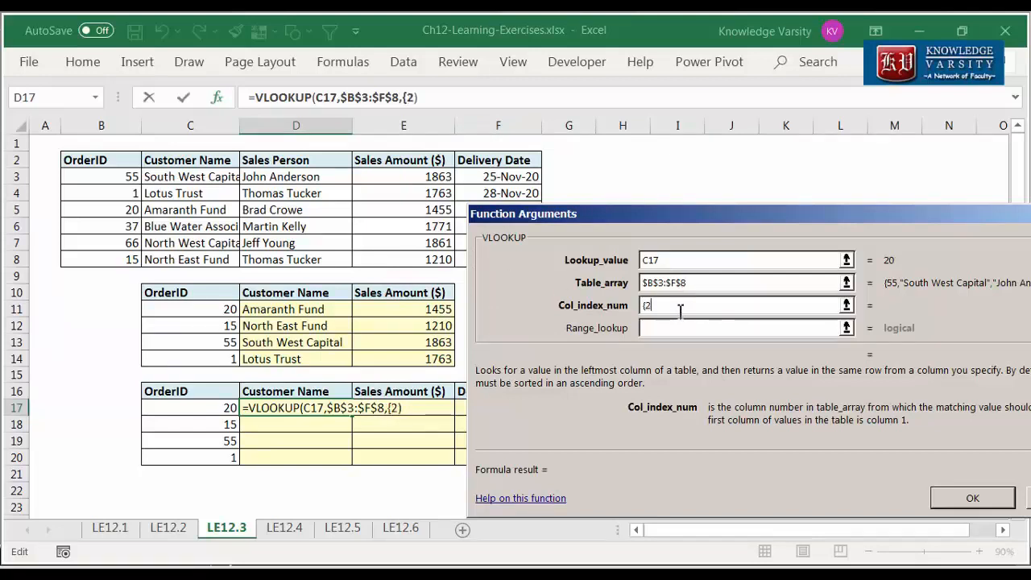
pyautogui.write(',4,5}')
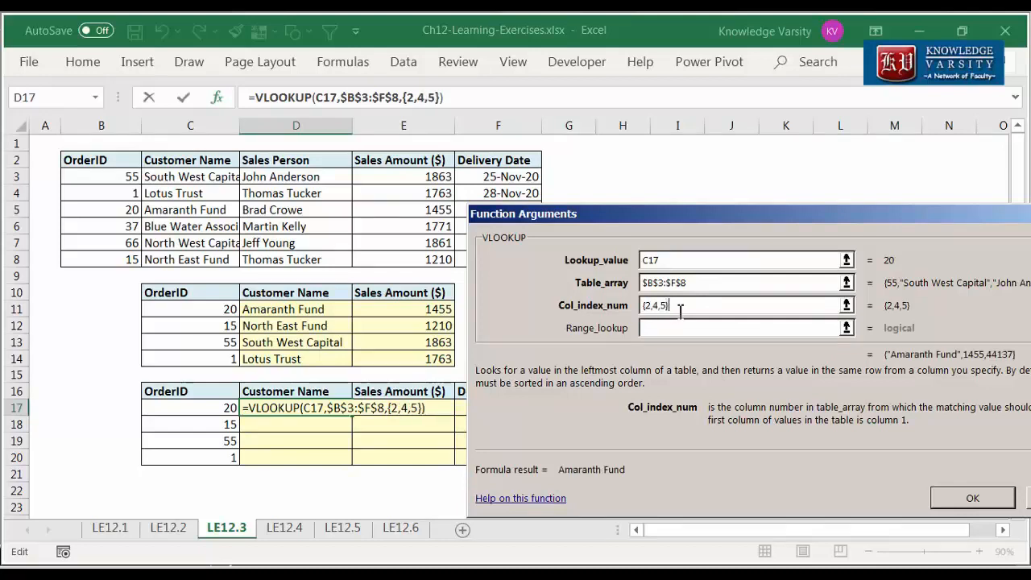
pyautogui.click(674, 328)
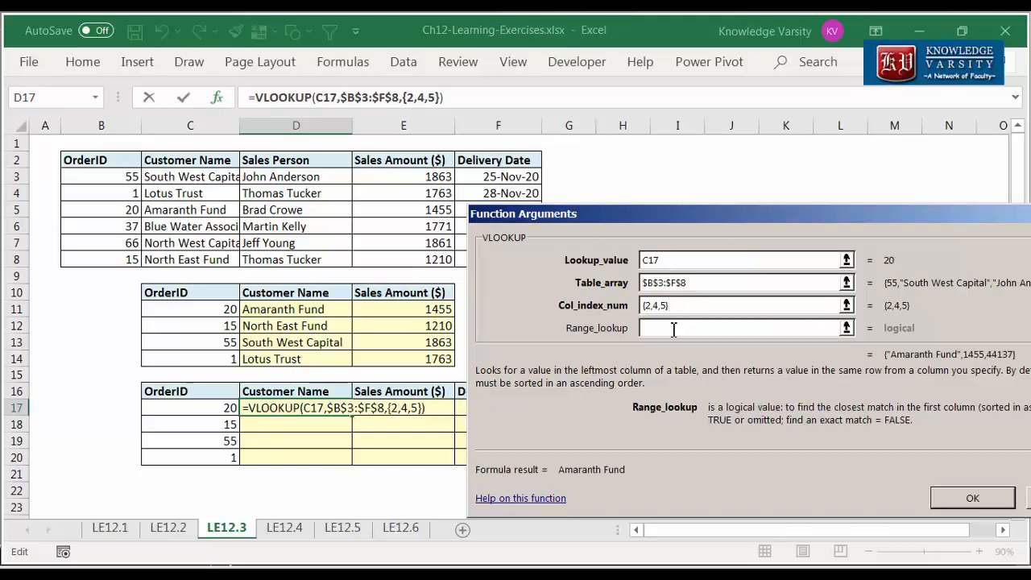
pyautogui.write('FALSE')
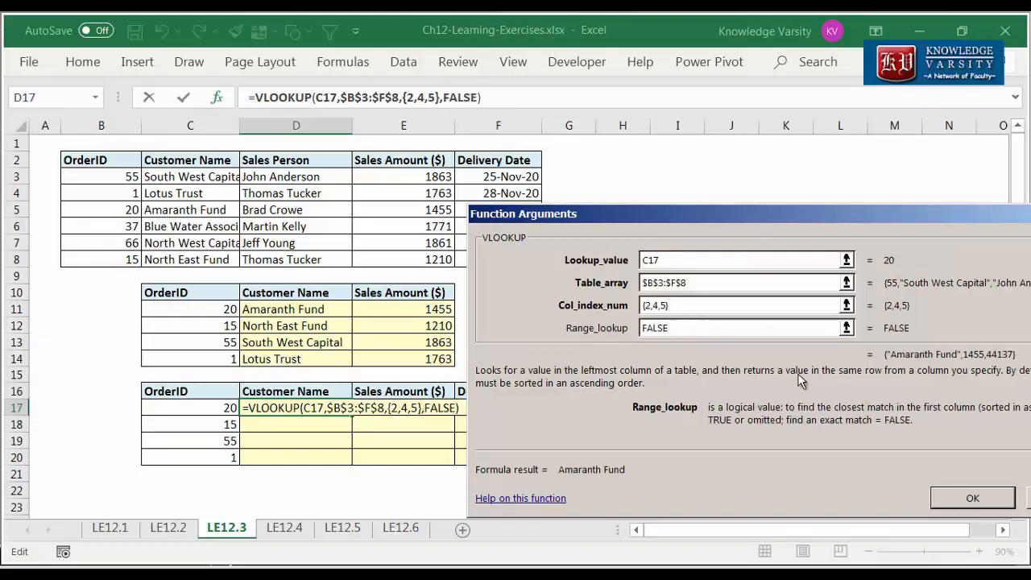
pyautogui.click(973, 499)
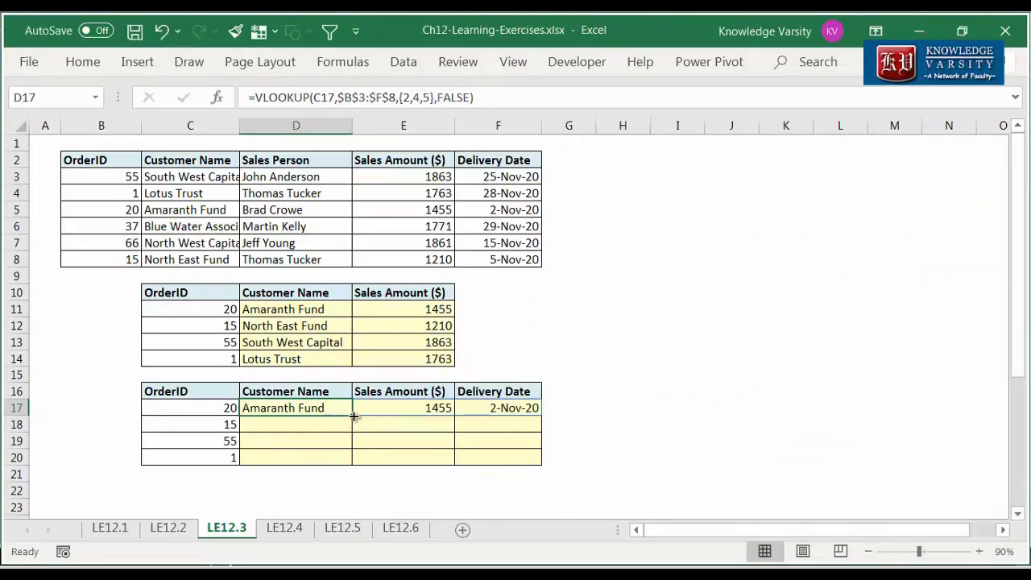
pyautogui.moveTo(354, 416); pyautogui.dragTo(354, 459)
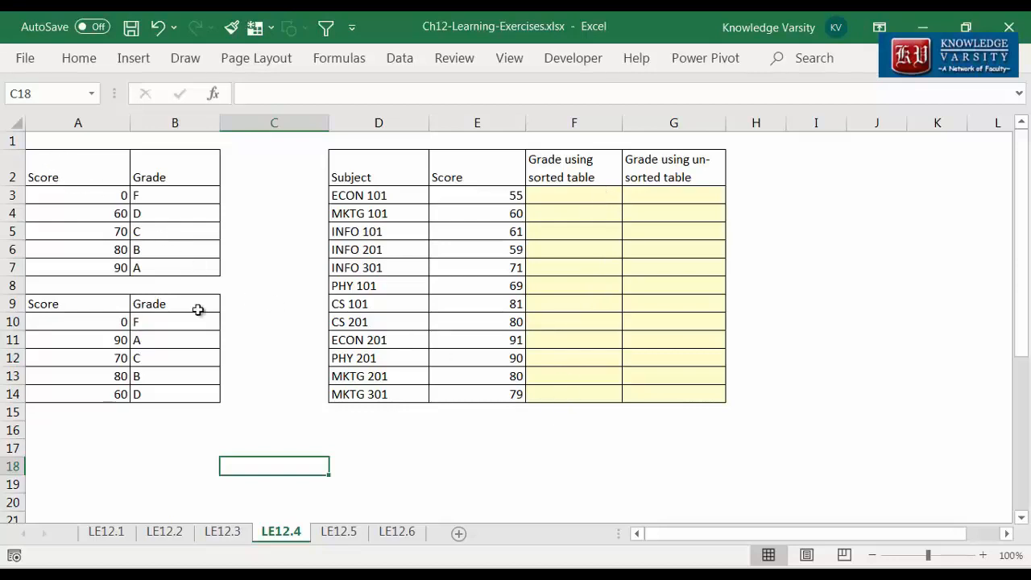
# Step: In F3, start a VLOOKUP with the score in E3 as the lookup value
pyautogui.click(591, 193)
pyautogui.write('=vlookup(')
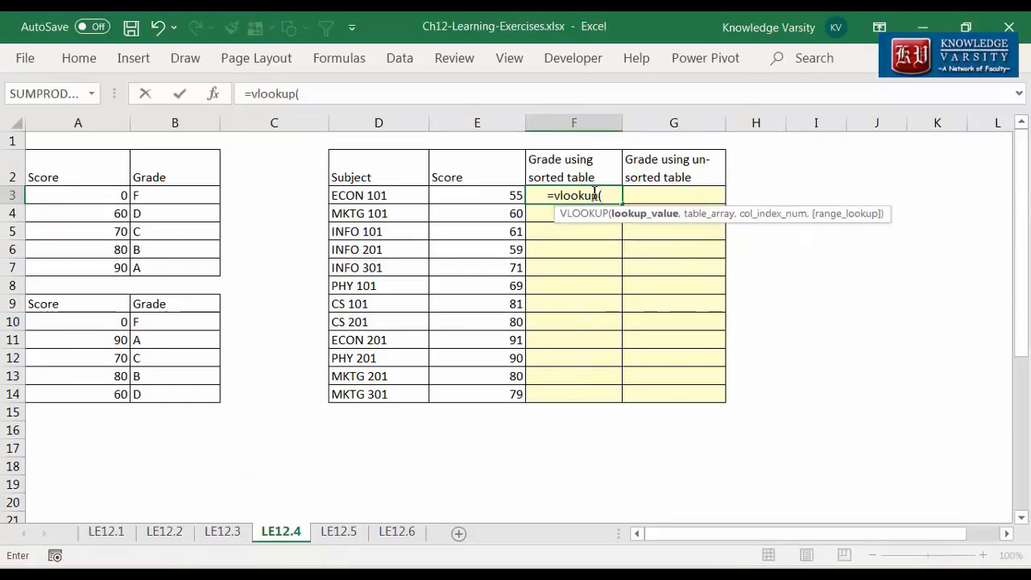
pyautogui.click(215, 95)
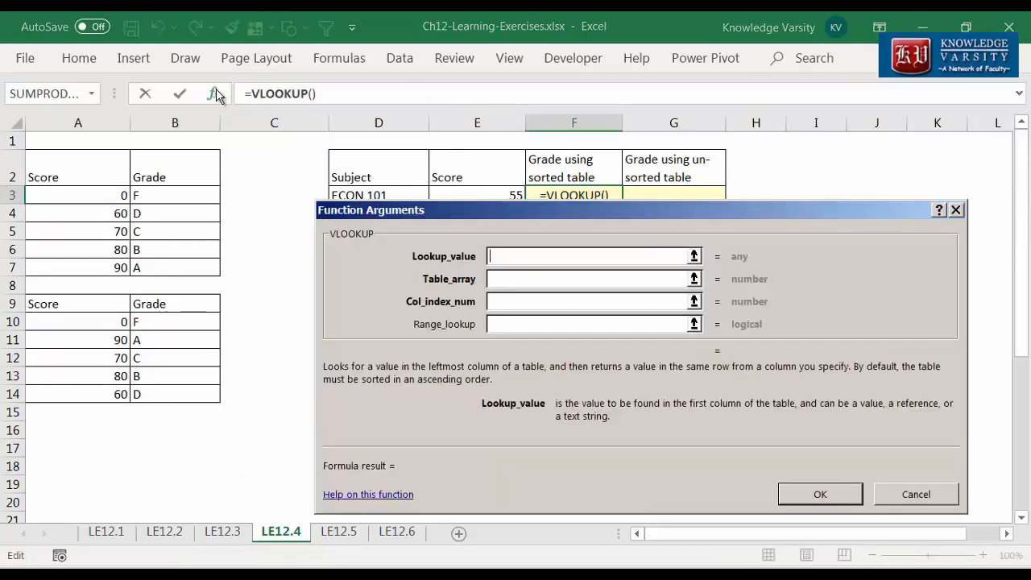
pyautogui.moveTo(548, 210); pyautogui.dragTo(556, 260)
pyautogui.click(516, 195)
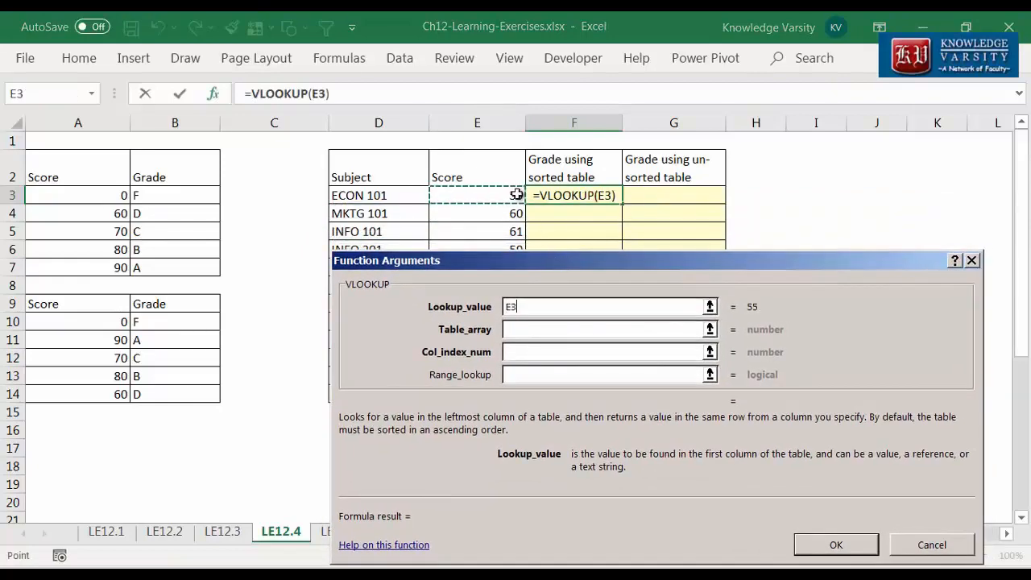
# Step: Set the table array of F3's VLOOKUP to the sorted grade table as the absolute range $A$3:$B$7
pyautogui.click(521, 334)
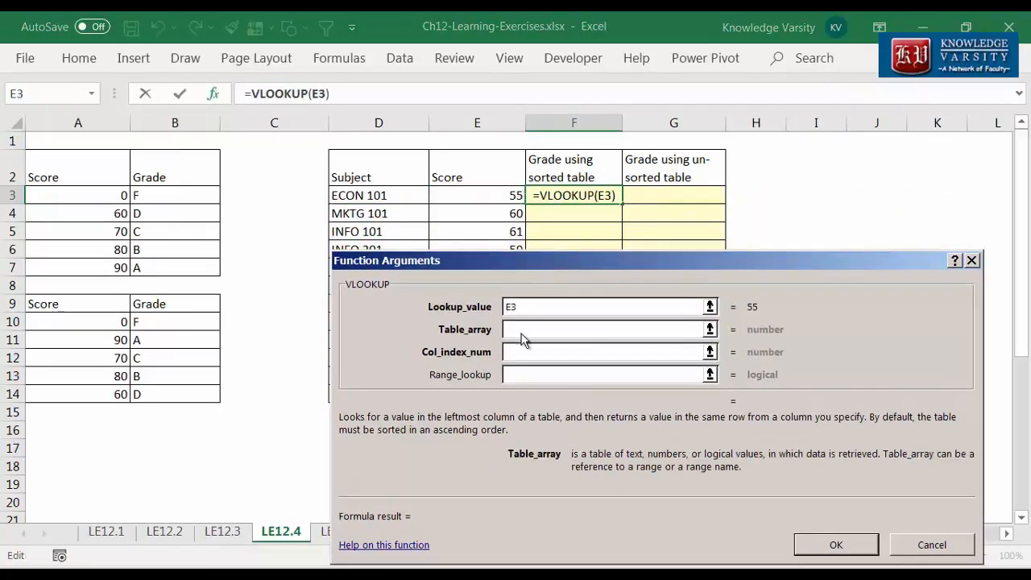
pyautogui.moveTo(54, 195); pyautogui.dragTo(197, 266)
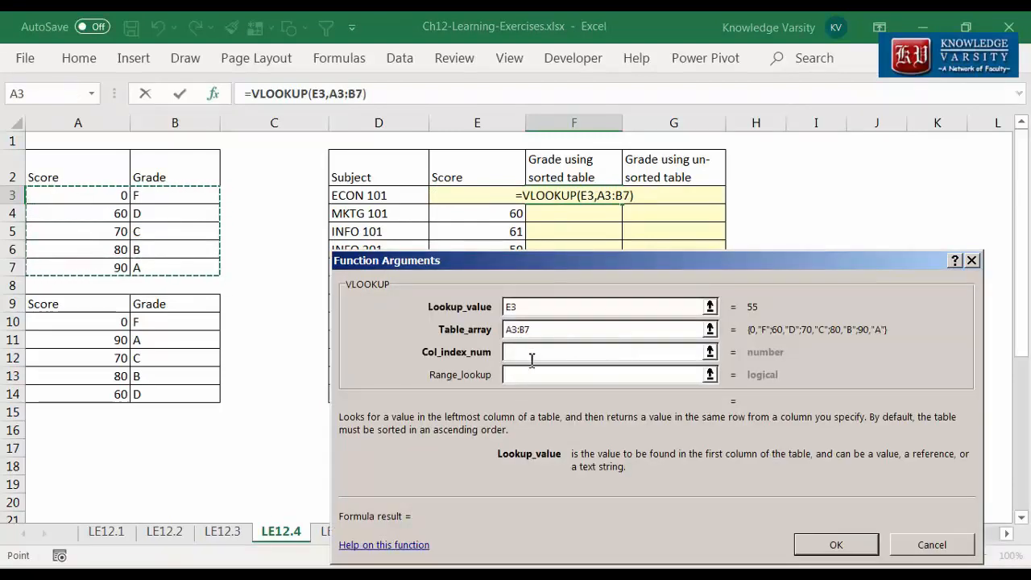
pyautogui.click(516, 329)
pyautogui.press('F4')
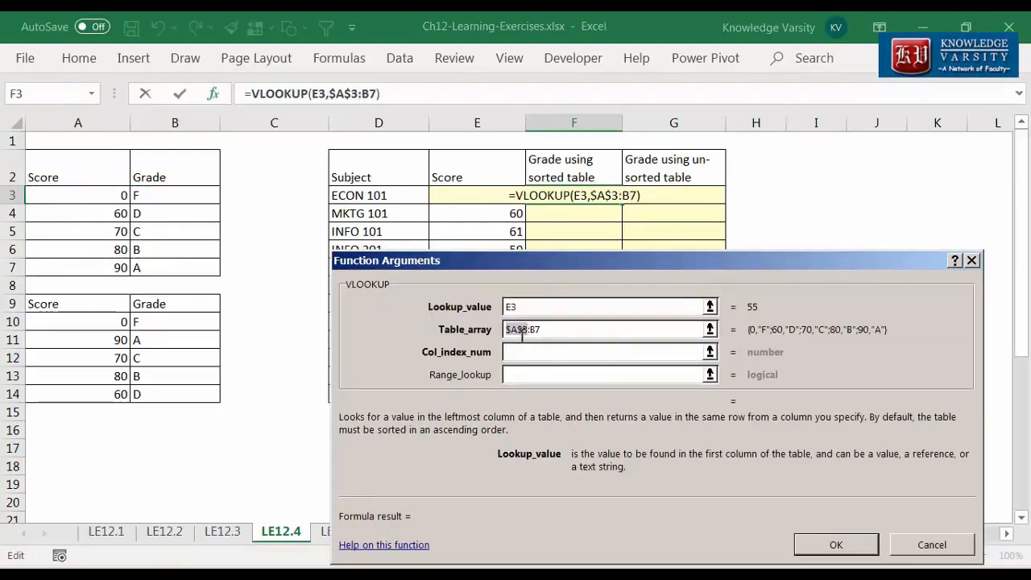
pyautogui.click(537, 329)
pyautogui.press('F4')
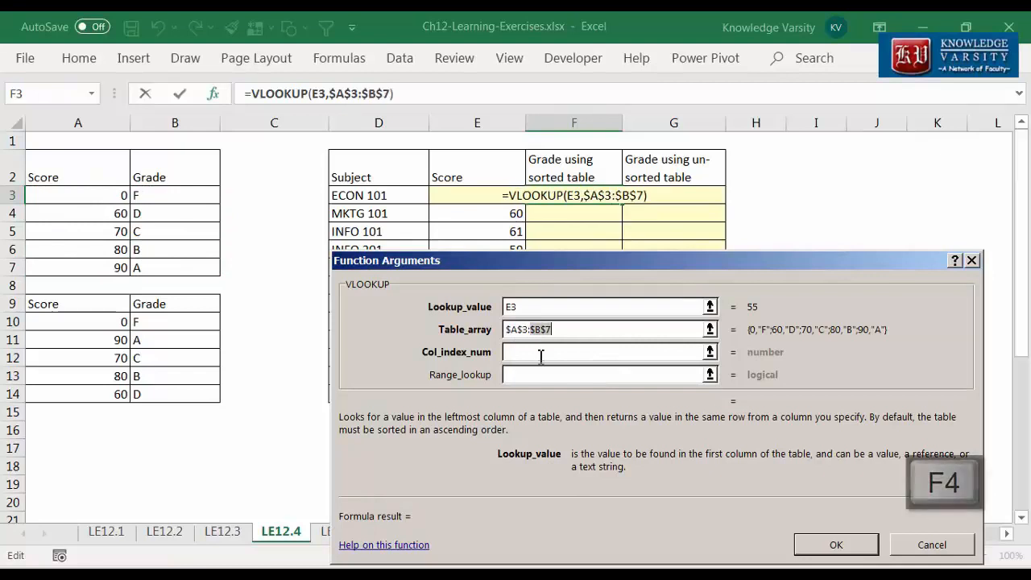
# Step: Complete F3's VLOOKUP with column index 2 and range lookup TRUE, and fill the formula down to F14
pyautogui.click(540, 355)
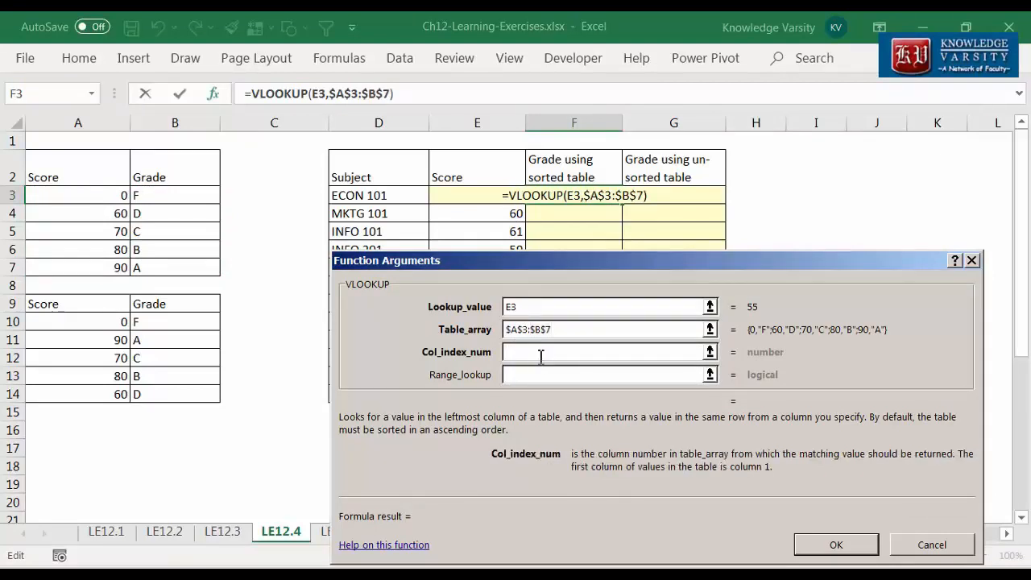
pyautogui.write('2')
pyautogui.click(535, 376)
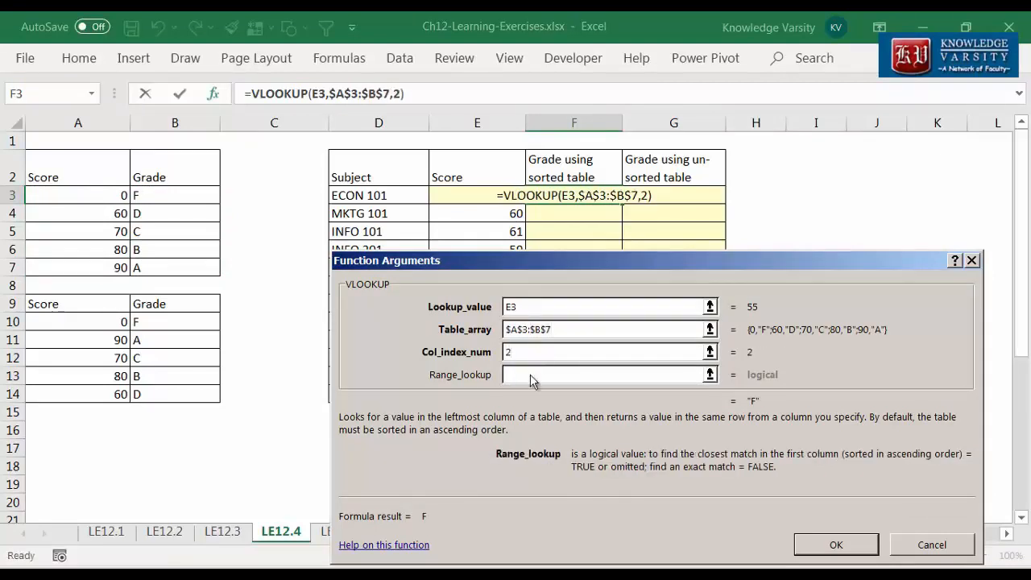
pyautogui.write('TRUE')
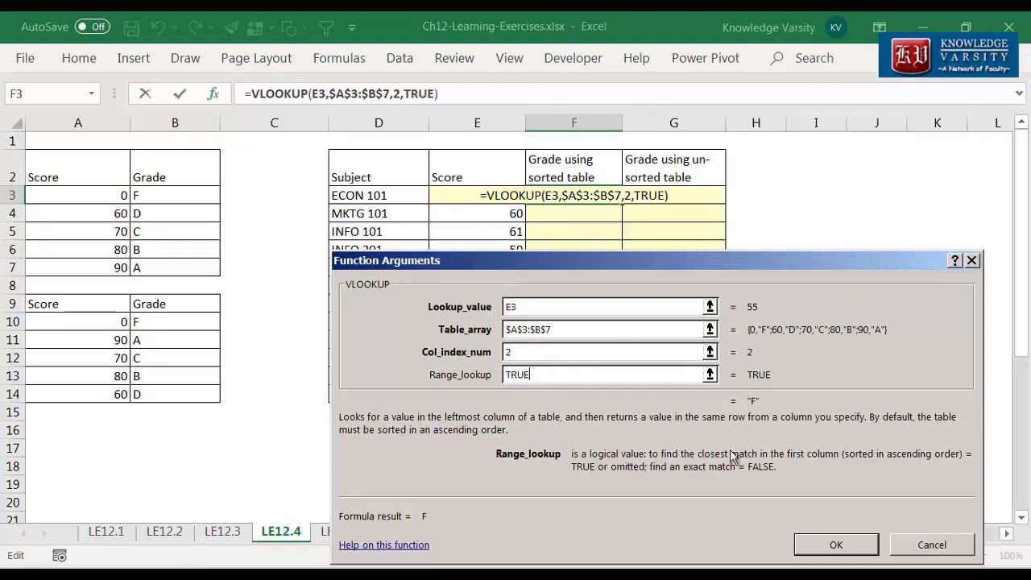
pyautogui.click(834, 548)
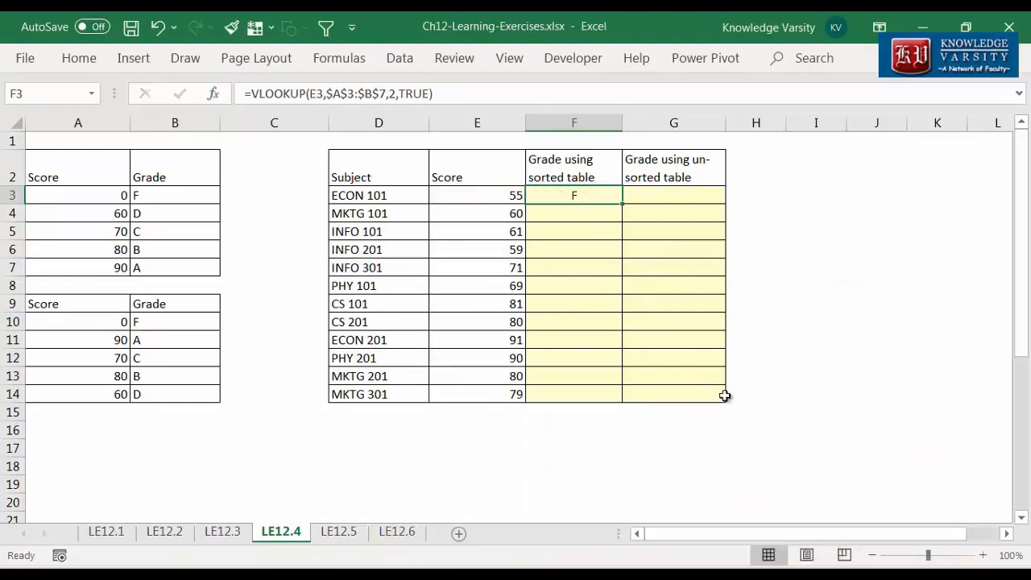
pyautogui.moveTo(616, 200); pyautogui.dragTo(617, 409)
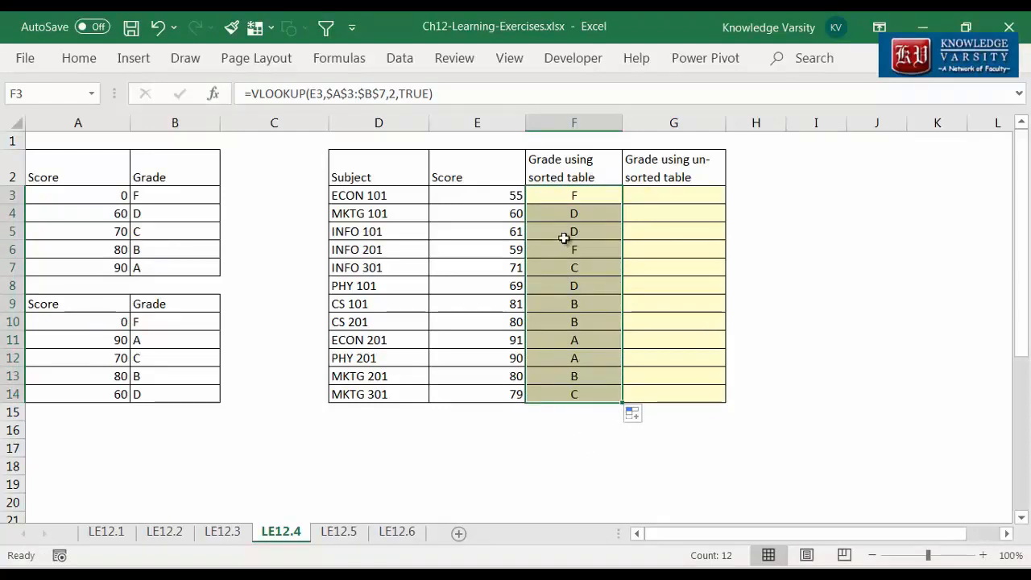
pyautogui.click(566, 411)
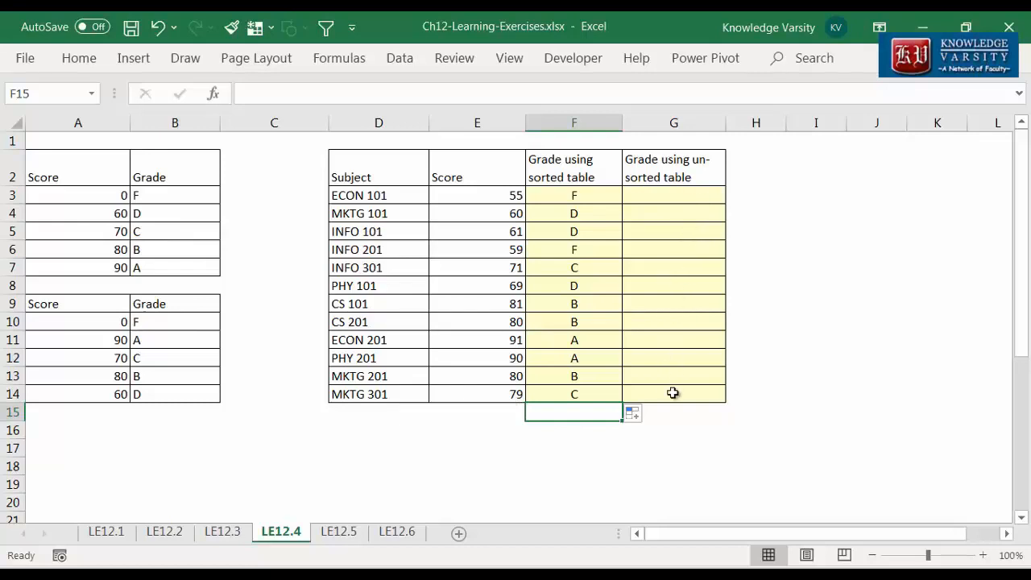
# Step: In G3, start a VLOOKUP with the score in E3 as the lookup value
pyautogui.click(673, 199)
pyautogui.write('=')
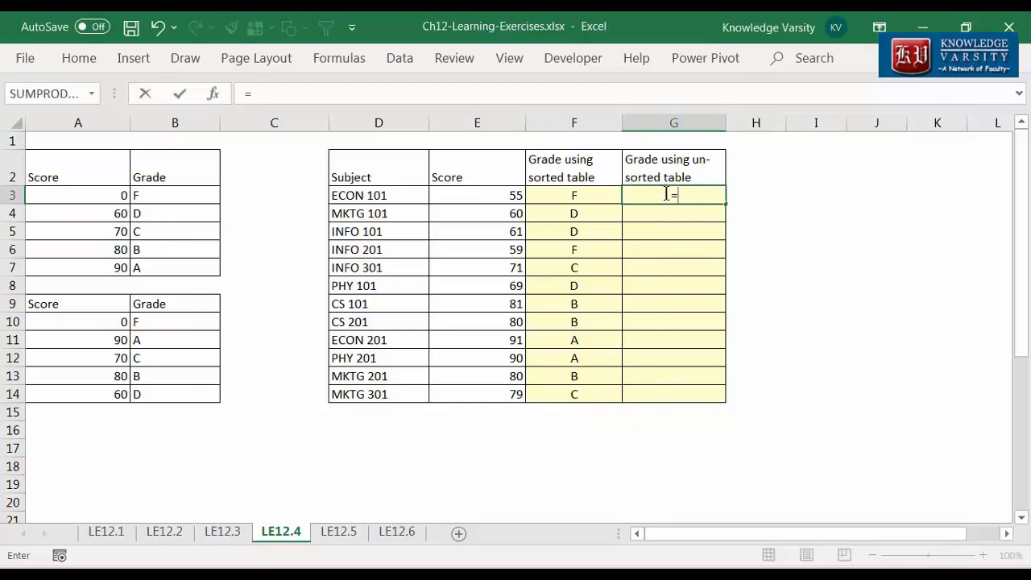
pyautogui.write('vlookup(')
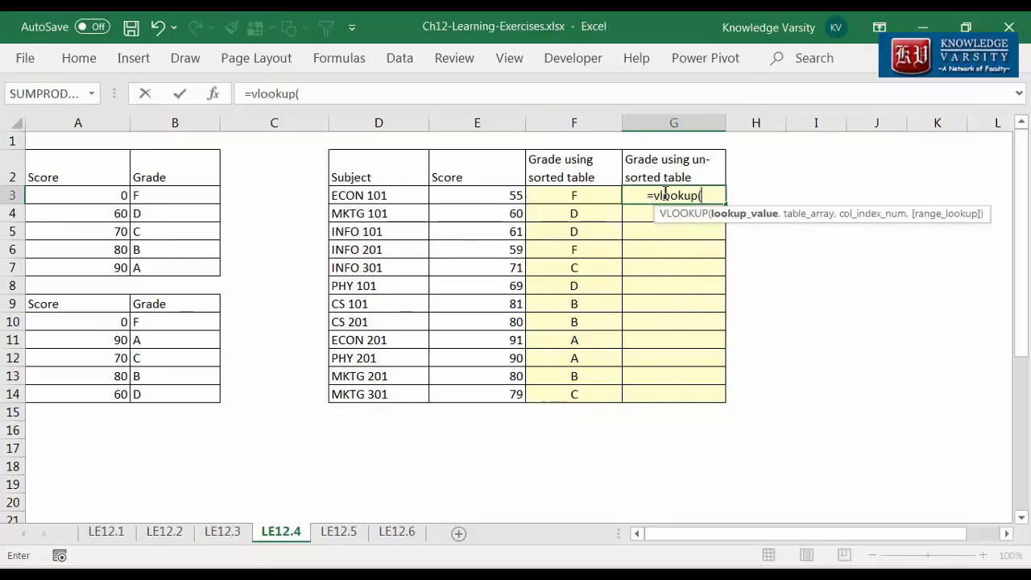
pyautogui.click(215, 95)
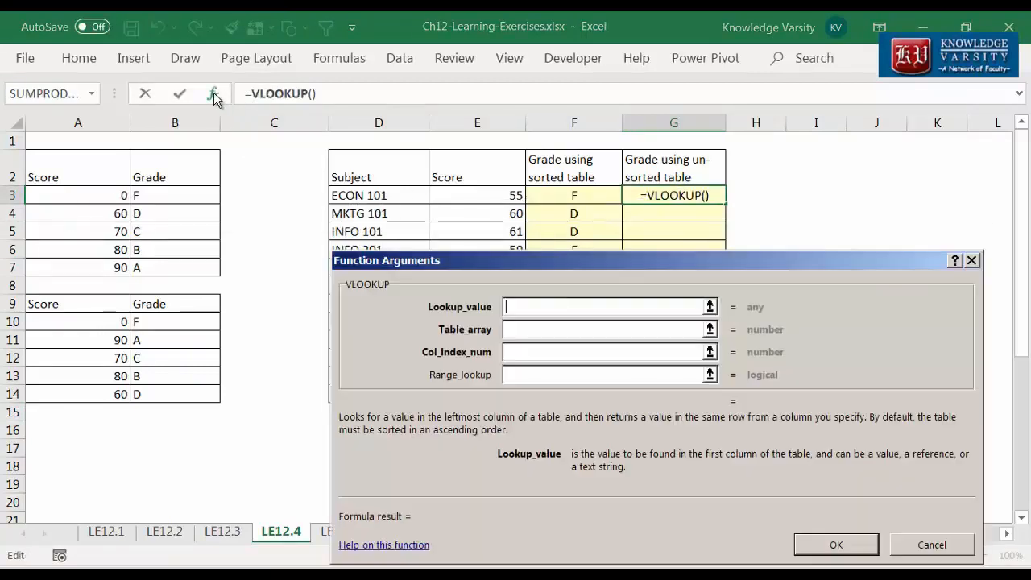
pyautogui.click(464, 196)
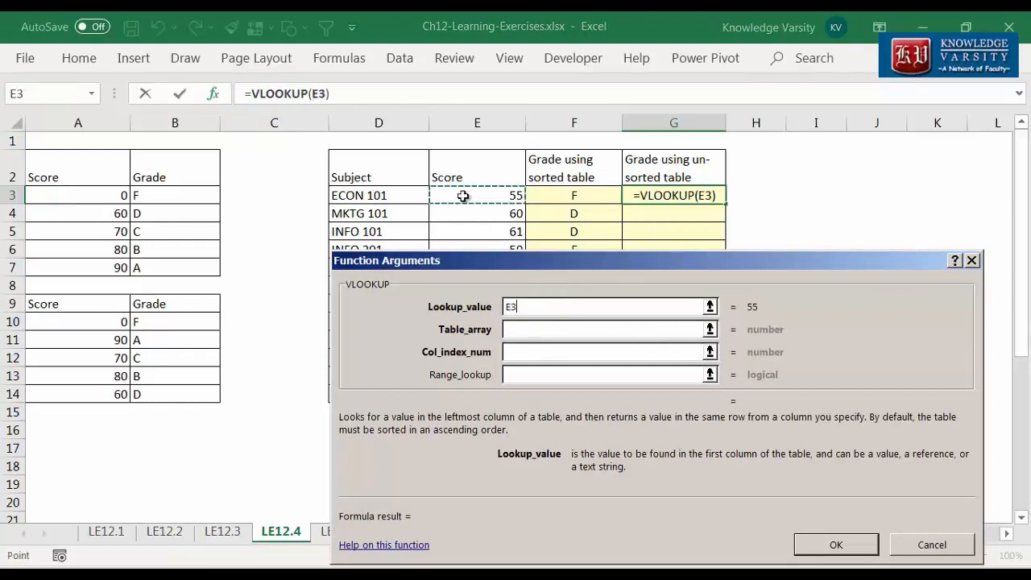
# Step: Set the table array of G3's VLOOKUP to the unsorted grade table as the absolute range $A$10:$B$14
pyautogui.click(596, 329)
pyautogui.moveTo(69, 319); pyautogui.dragTo(208, 390)
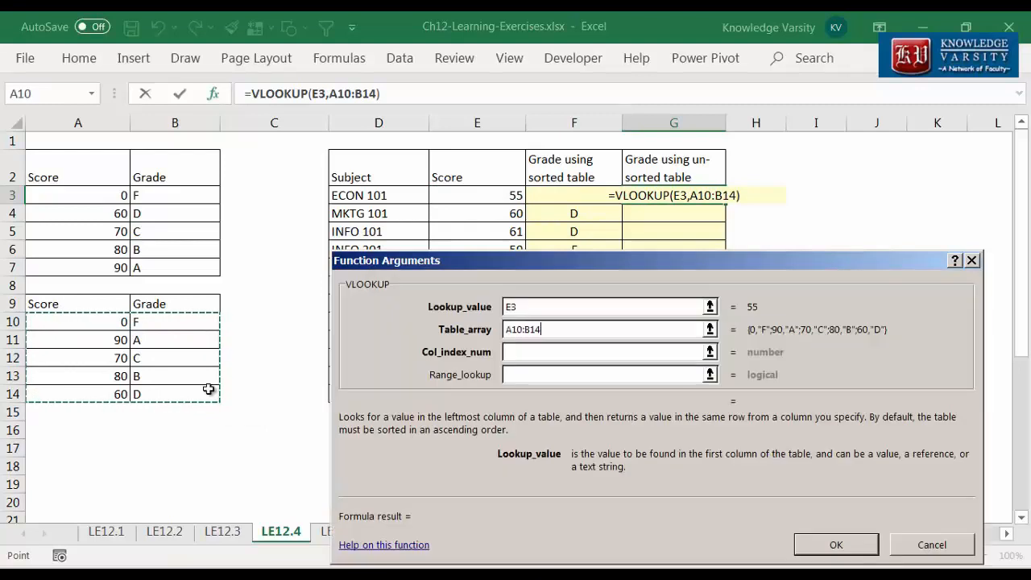
pyautogui.click(515, 331)
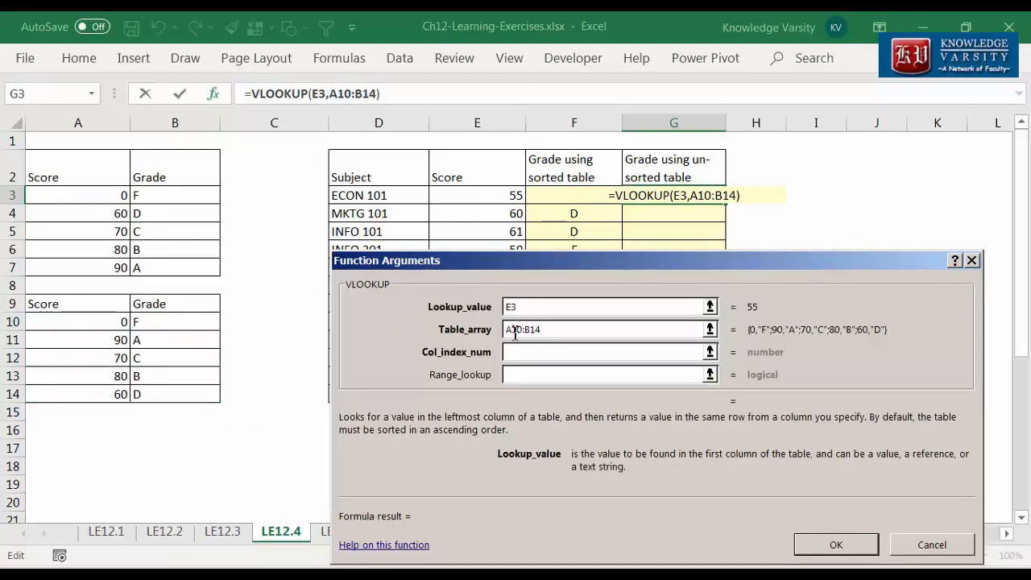
pyautogui.press('F4')
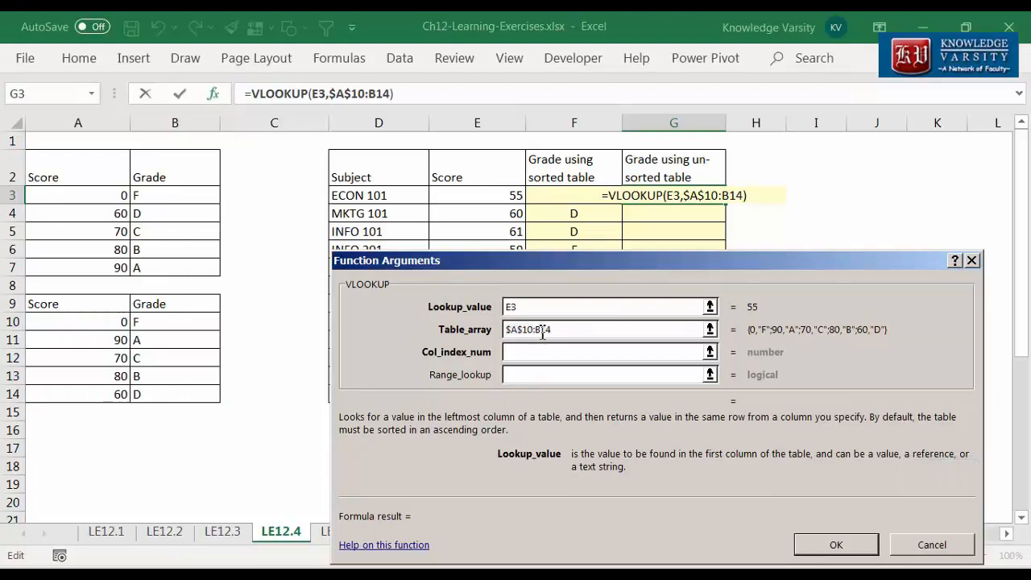
pyautogui.click(543, 331)
pyautogui.press('F4')
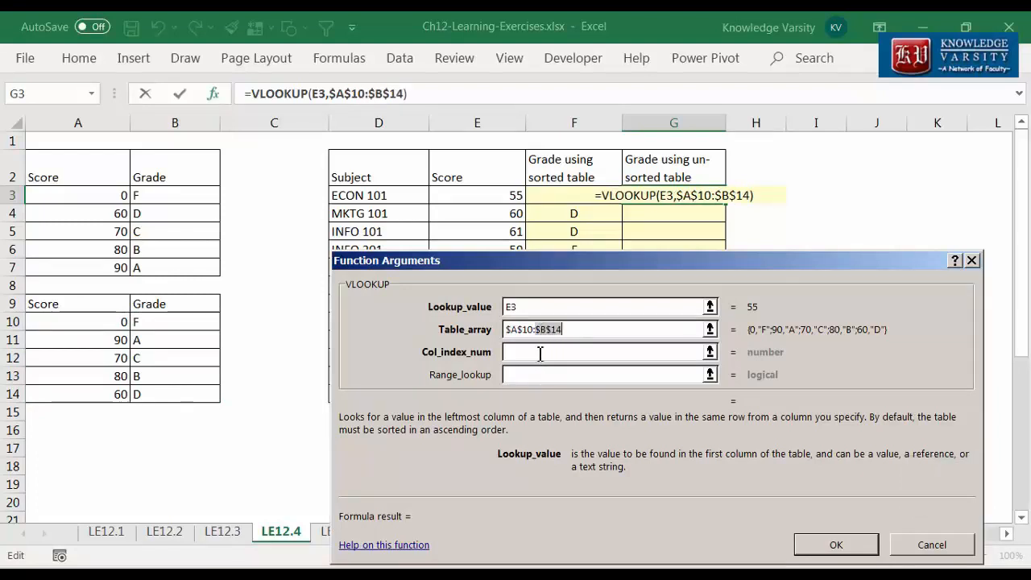
# Step: Complete G3's VLOOKUP with column index 2 and range lookup TRUE, and fill the formula down to G14
pyautogui.click(540, 352)
pyautogui.write('2')
pyautogui.click(535, 374)
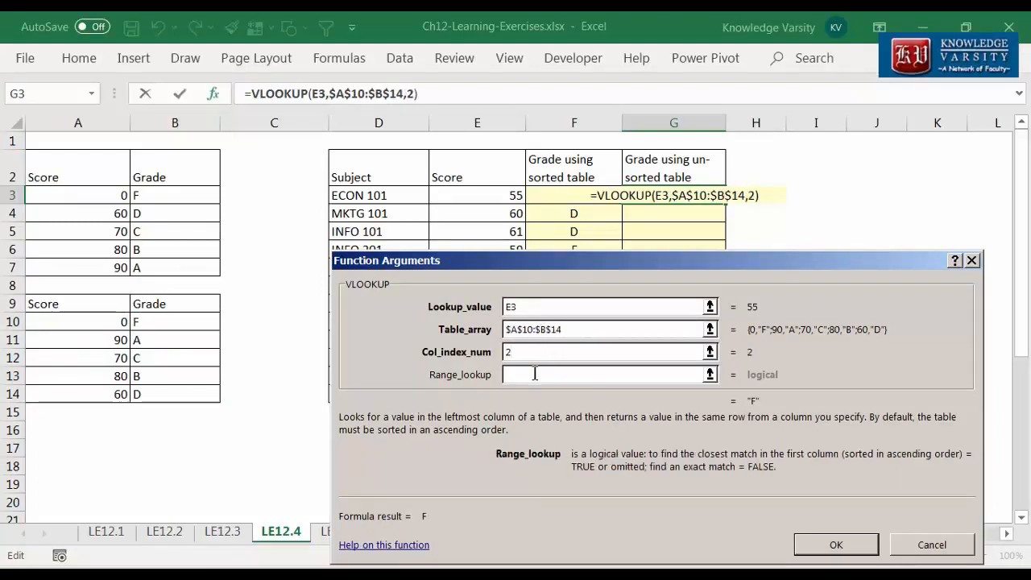
pyautogui.write('TRUE')
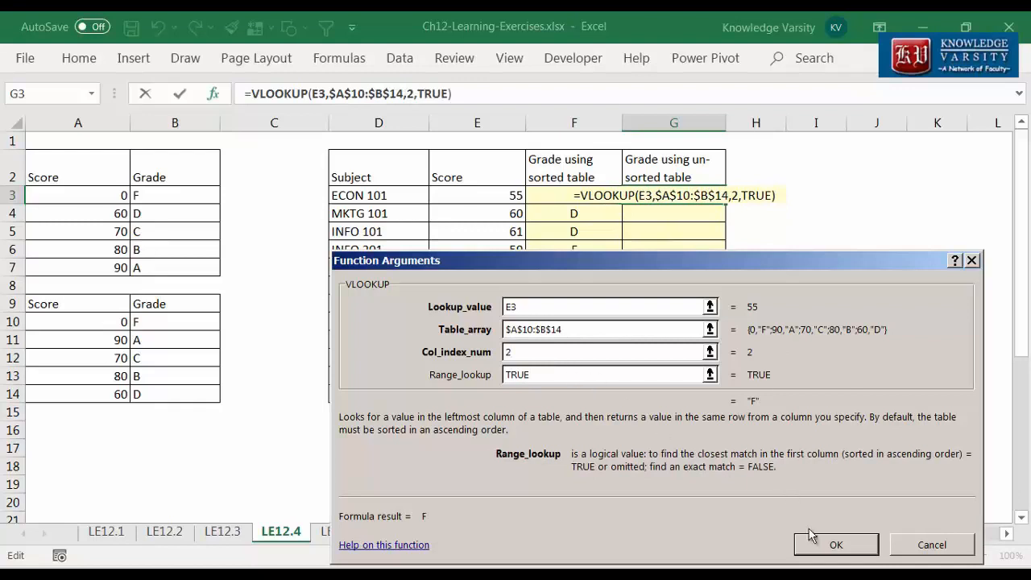
pyautogui.click(835, 543)
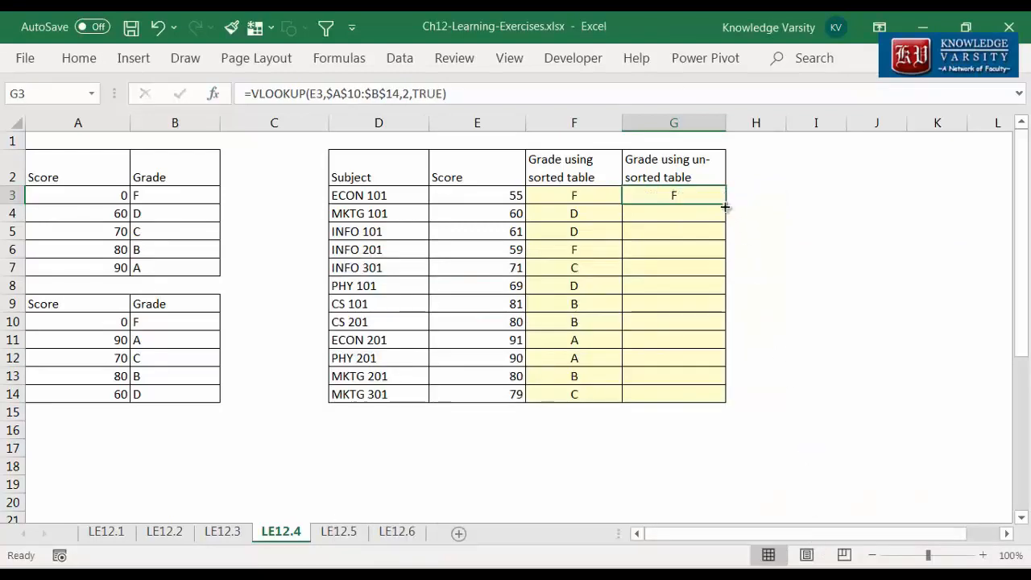
pyautogui.moveTo(725, 201); pyautogui.dragTo(715, 400)
pyautogui.click(772, 315)
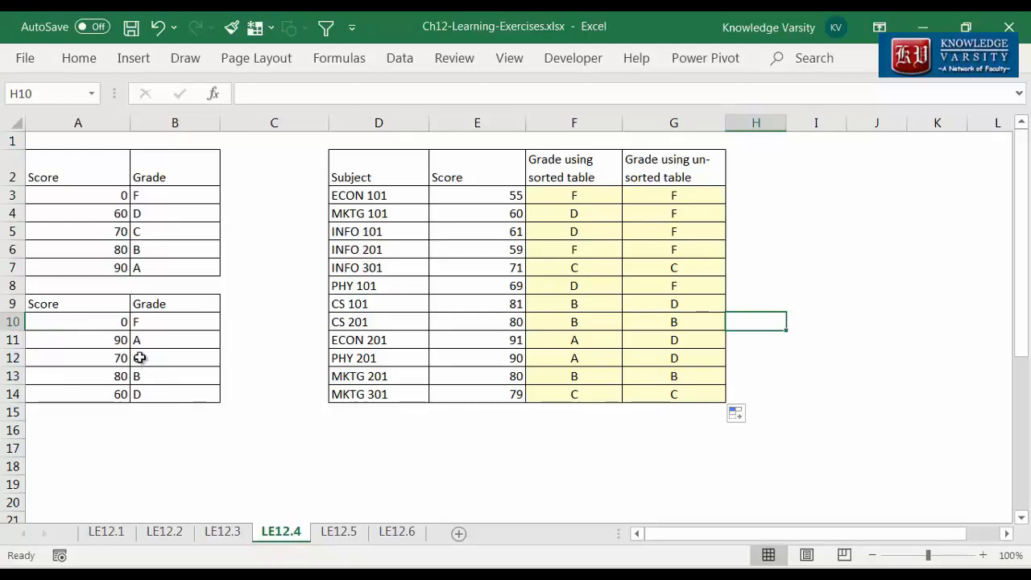
# Step: Sort the unsorted score and grade table in A10:B14 from smallest to largest
pyautogui.moveTo(113, 322); pyautogui.dragTo(133, 392)
pyautogui.click(79, 58)
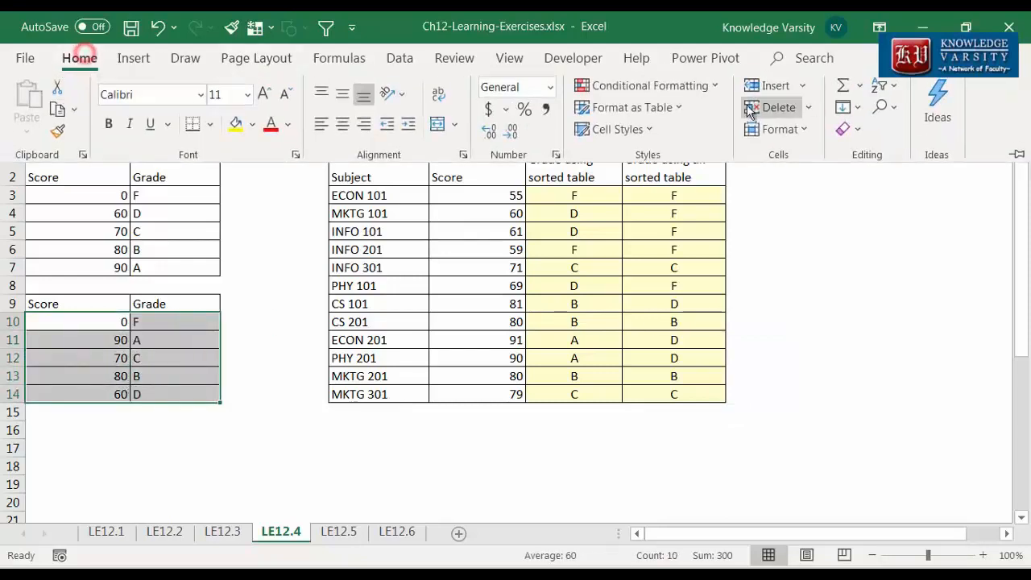
pyautogui.click(884, 85)
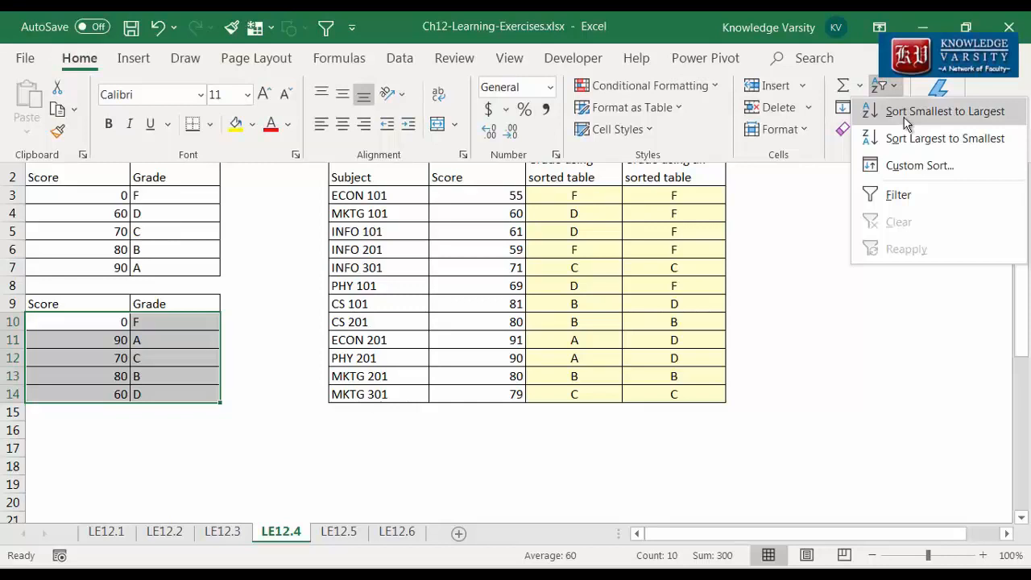
pyautogui.click(905, 118)
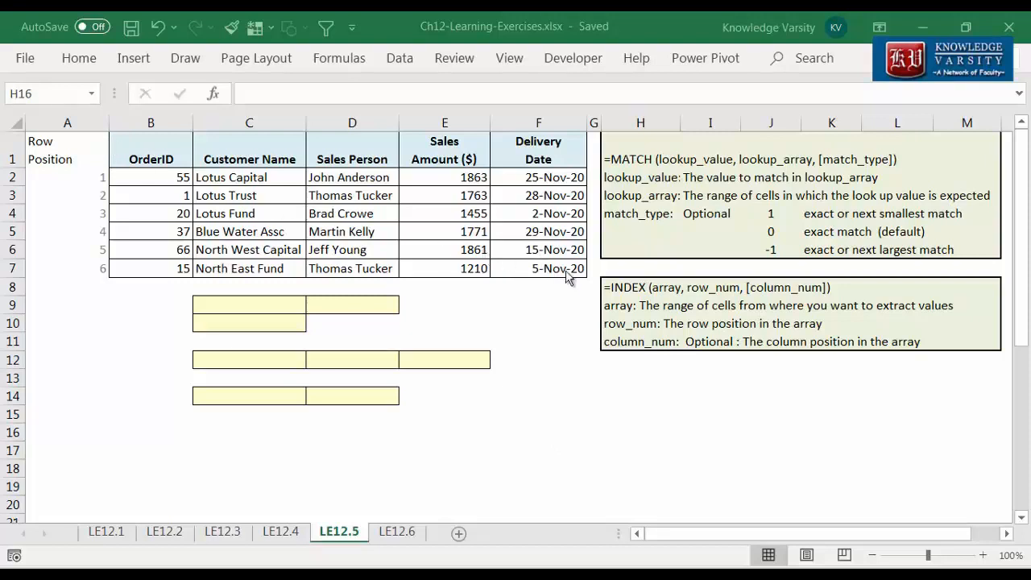
# Step: In C9, start a MATCH formula with 1 as the lookup value for the OrderID
pyautogui.click(254, 303)
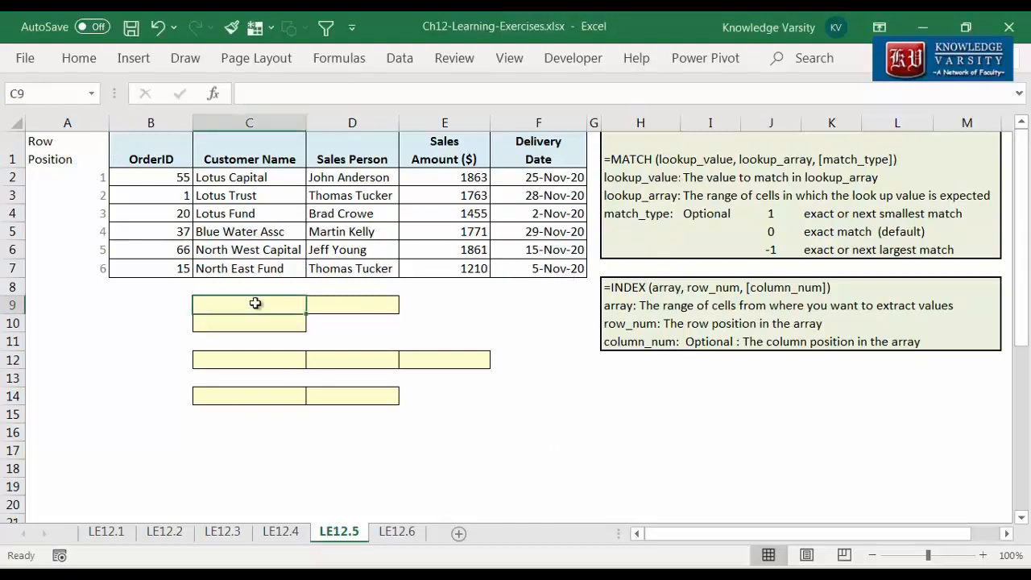
pyautogui.write('=match')
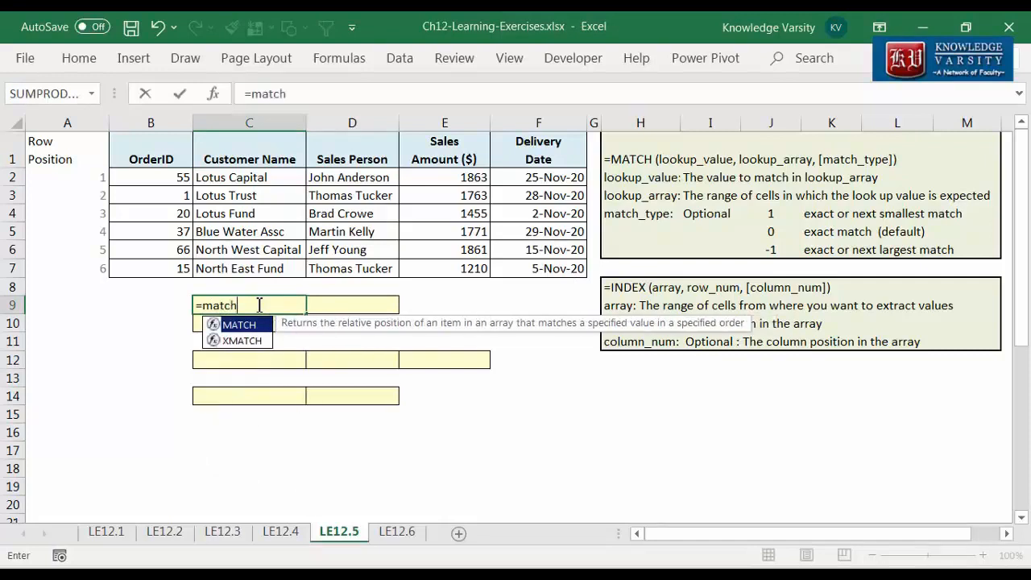
pyautogui.write('(')
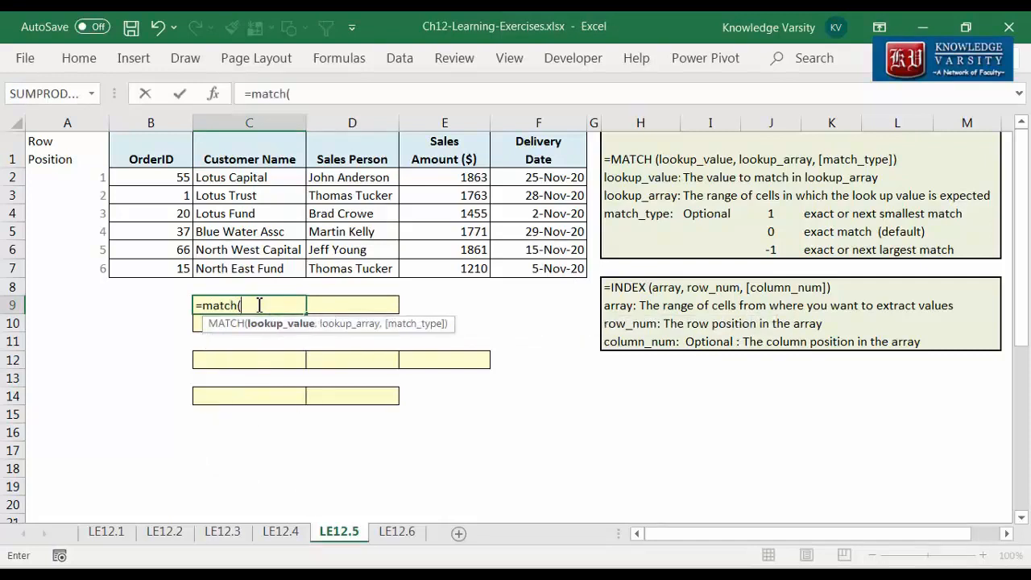
pyautogui.click(214, 94)
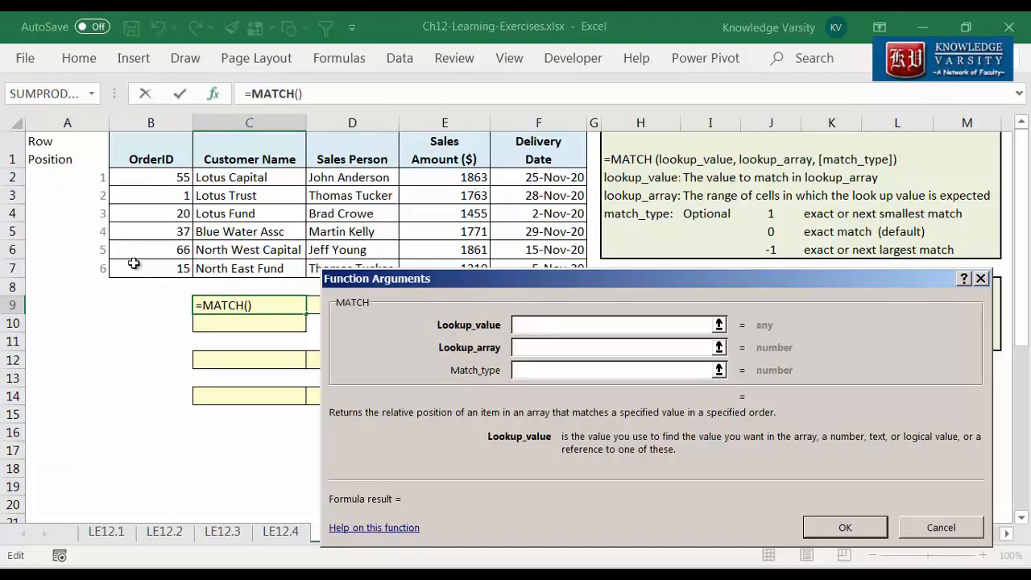
pyautogui.write('1')
# Step: Complete C9's MATCH with the OrderID range B2:B7 as the lookup array and match type 0
pyautogui.click(538, 349)
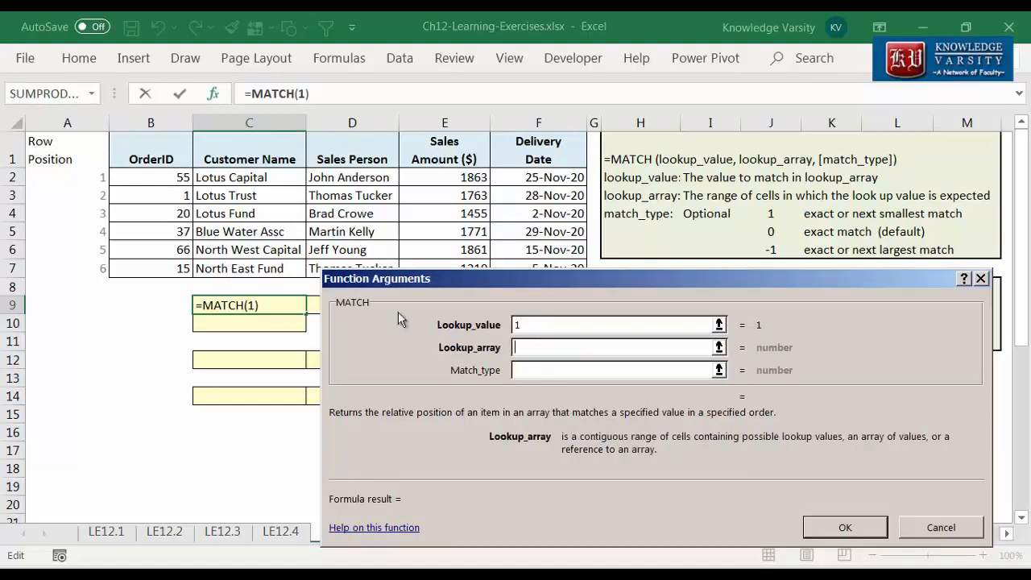
pyautogui.moveTo(167, 179); pyautogui.dragTo(161, 268)
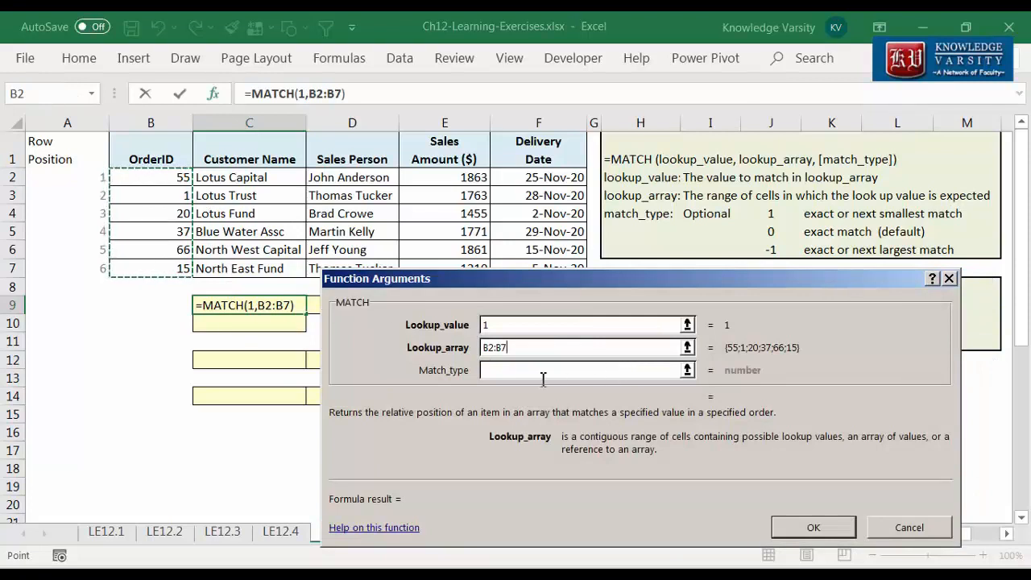
pyautogui.click(498, 370)
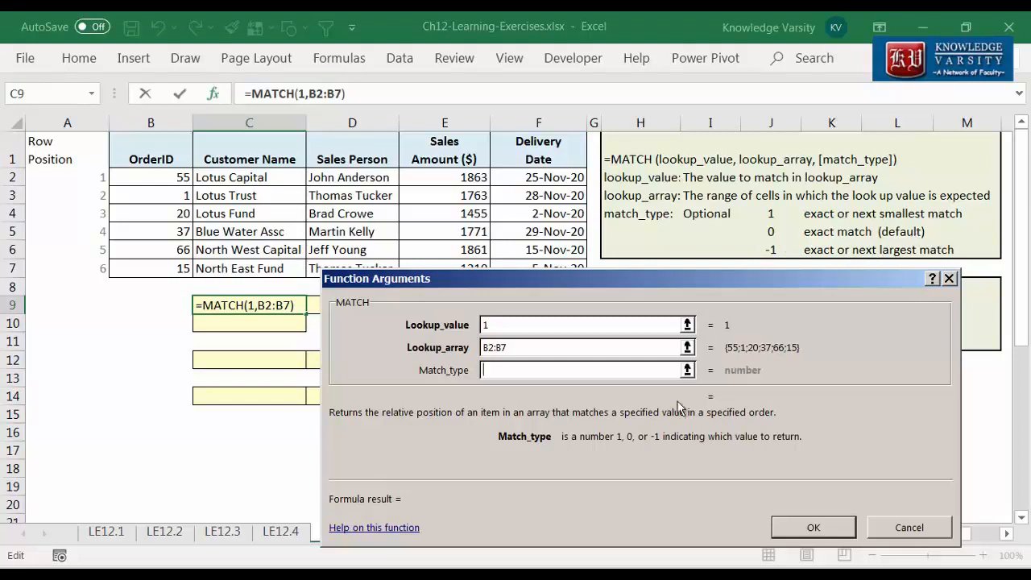
pyautogui.write('0')
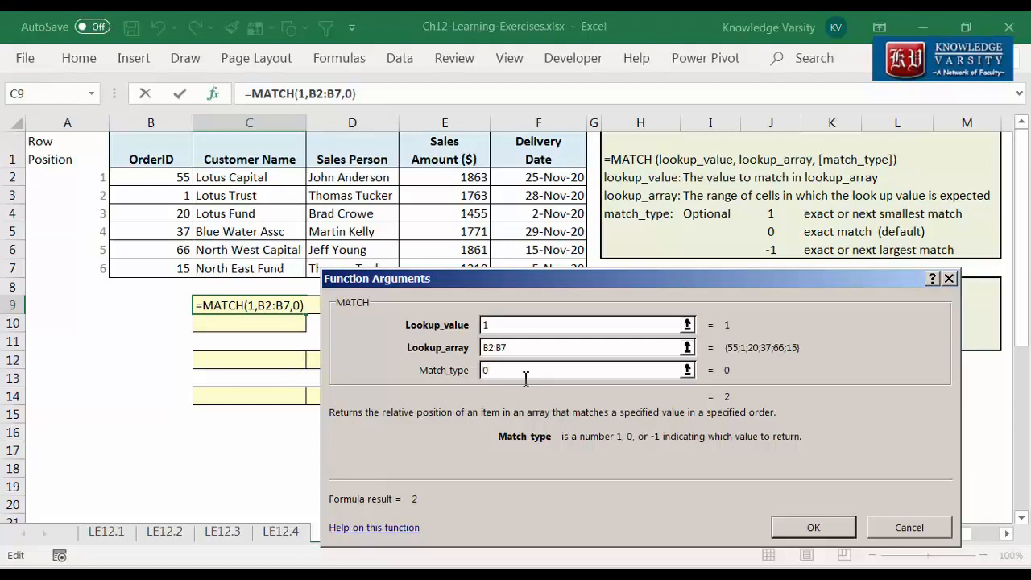
pyautogui.click(805, 527)
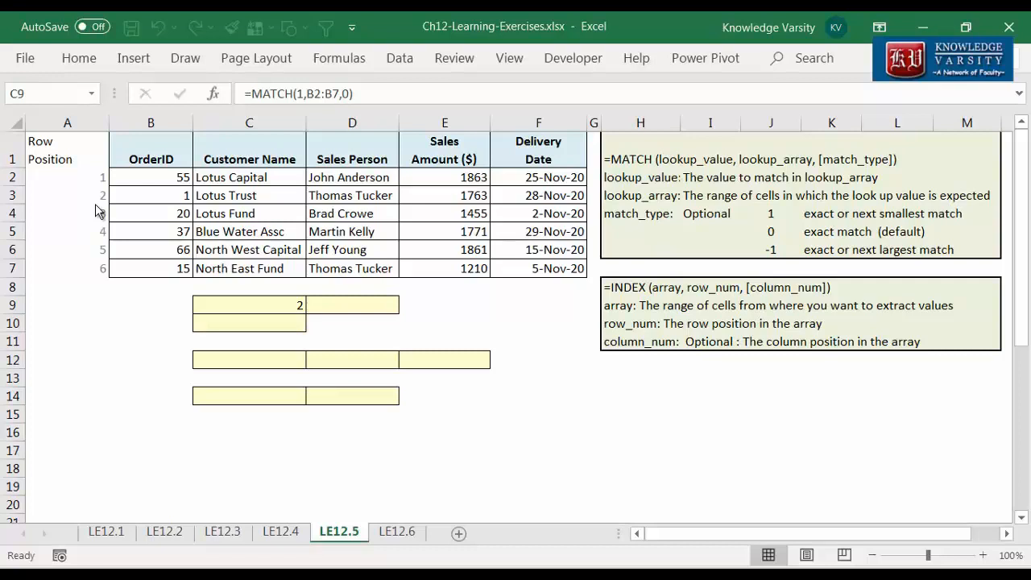
# Step: In C10, start a MATCH formula with the name of the sales person in D4 as the lookup value
pyautogui.click(290, 328)
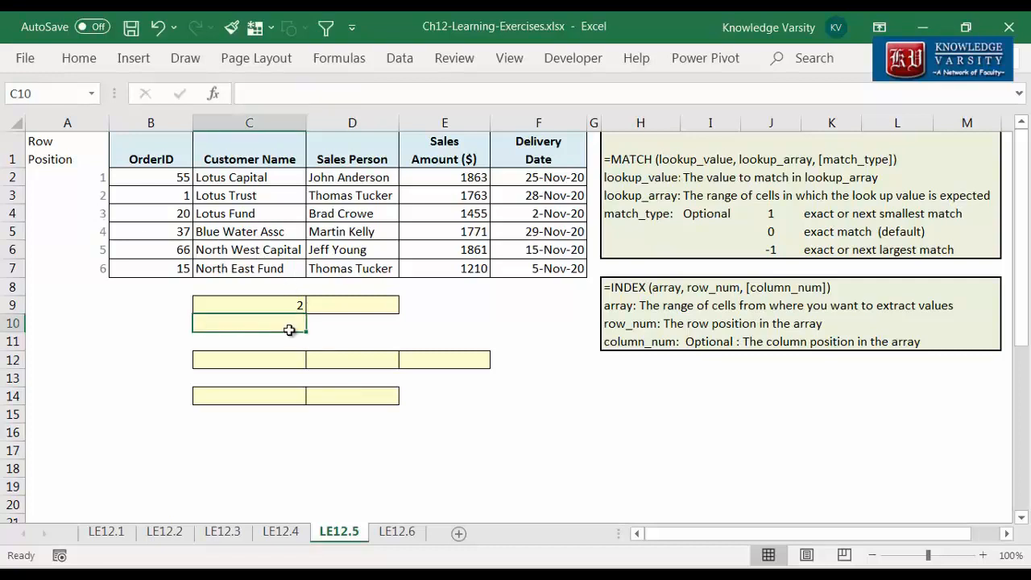
pyautogui.write('=m')
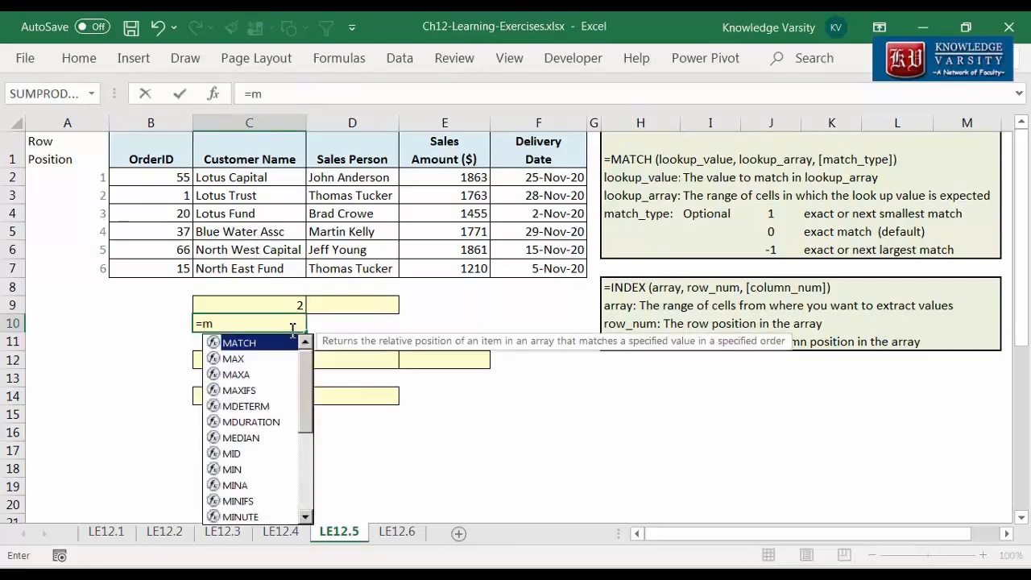
pyautogui.write('atch(')
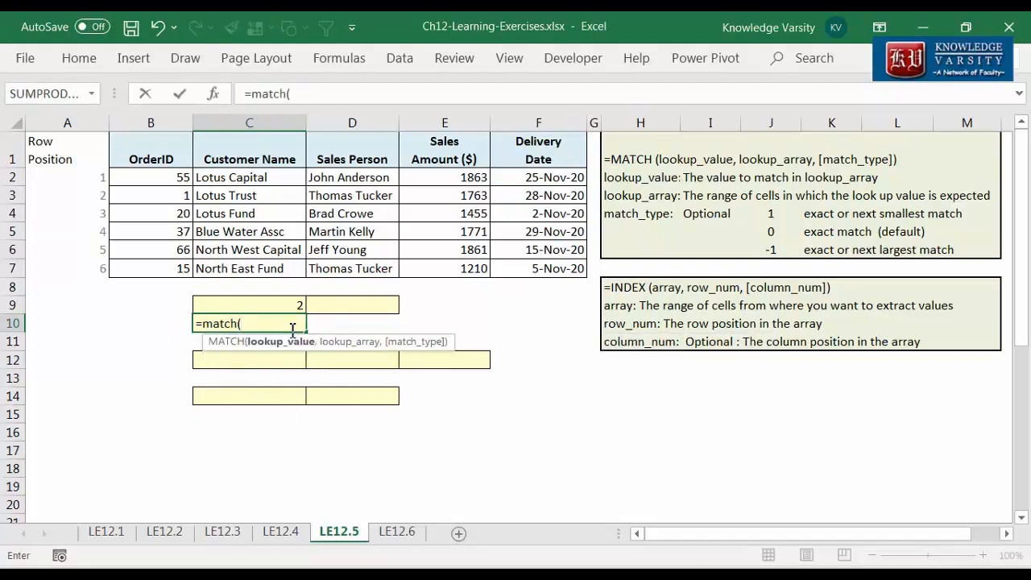
pyautogui.click(215, 95)
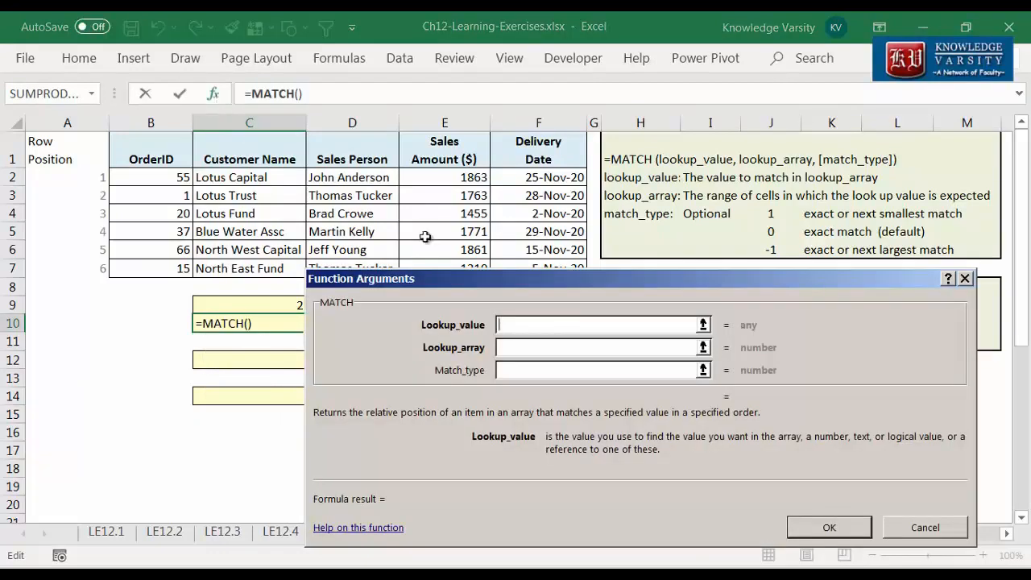
pyautogui.moveTo(565, 290); pyautogui.dragTo(636, 278)
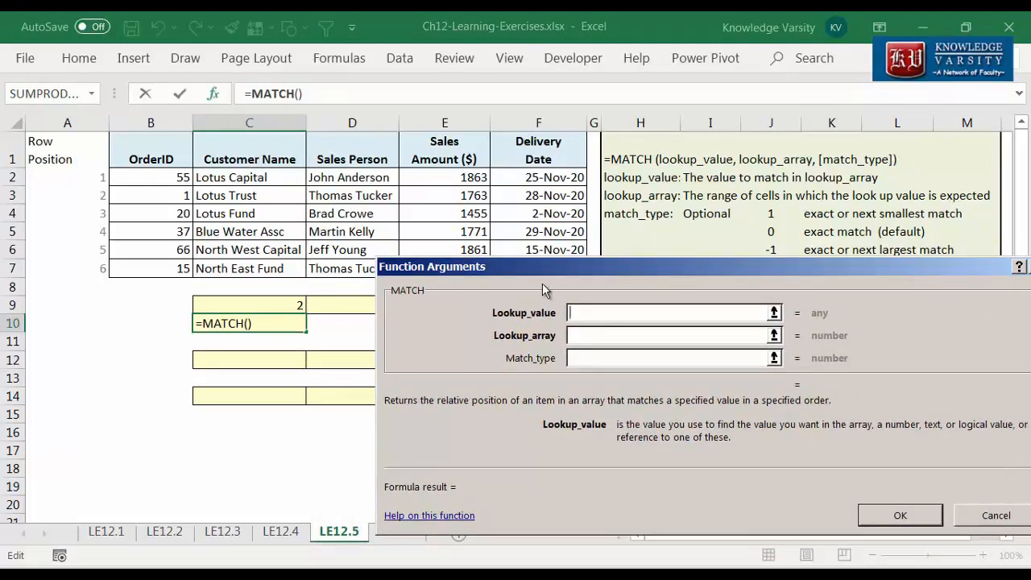
pyautogui.write('Brad Crowe')
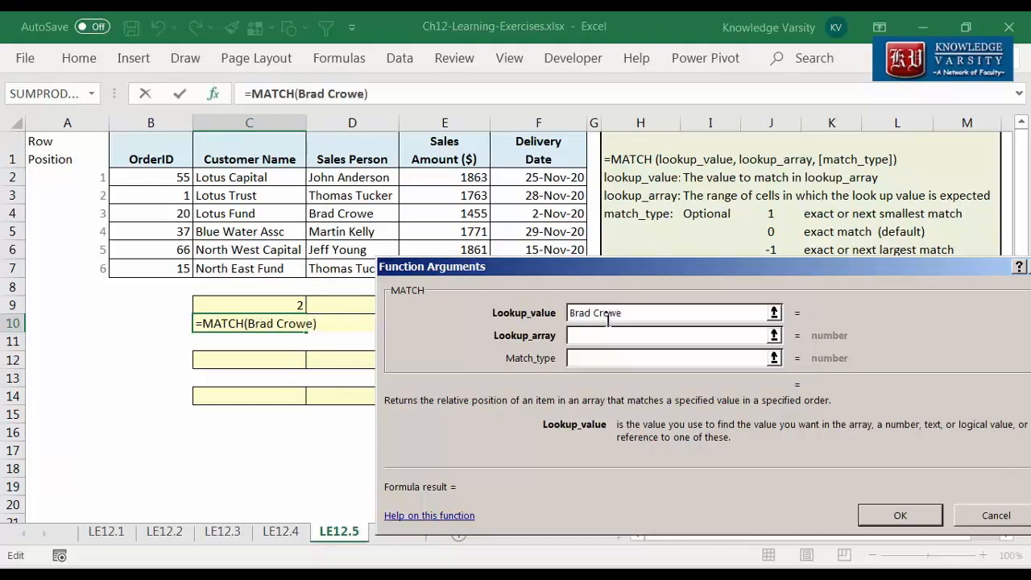
# Step: Complete C10's MATCH with the Sales Person range D2:D7 as the lookup array and match type 0
pyautogui.click(660, 336)
pyautogui.moveTo(315, 175); pyautogui.dragTo(323, 266)
pyautogui.click(547, 360)
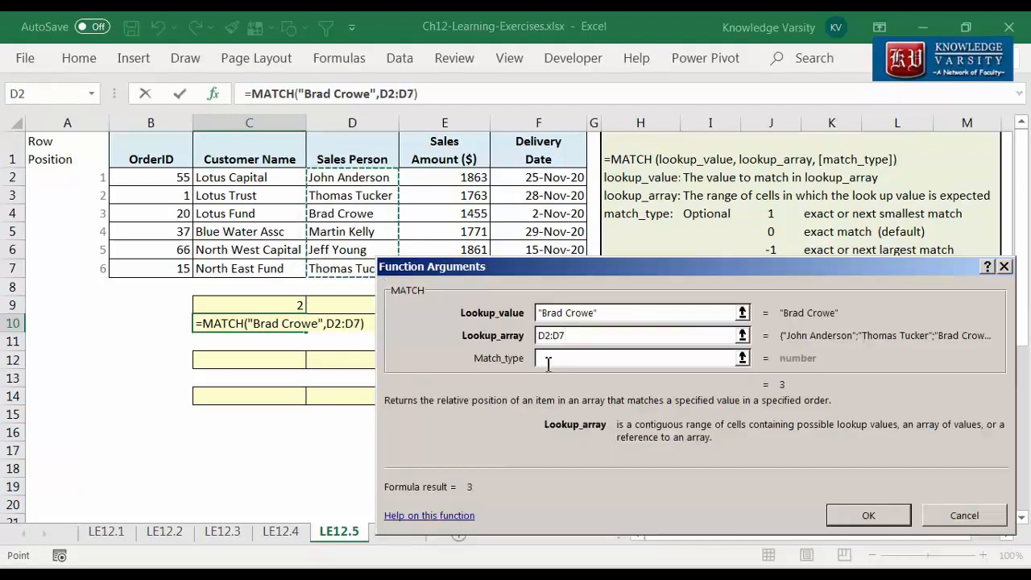
pyautogui.write('0')
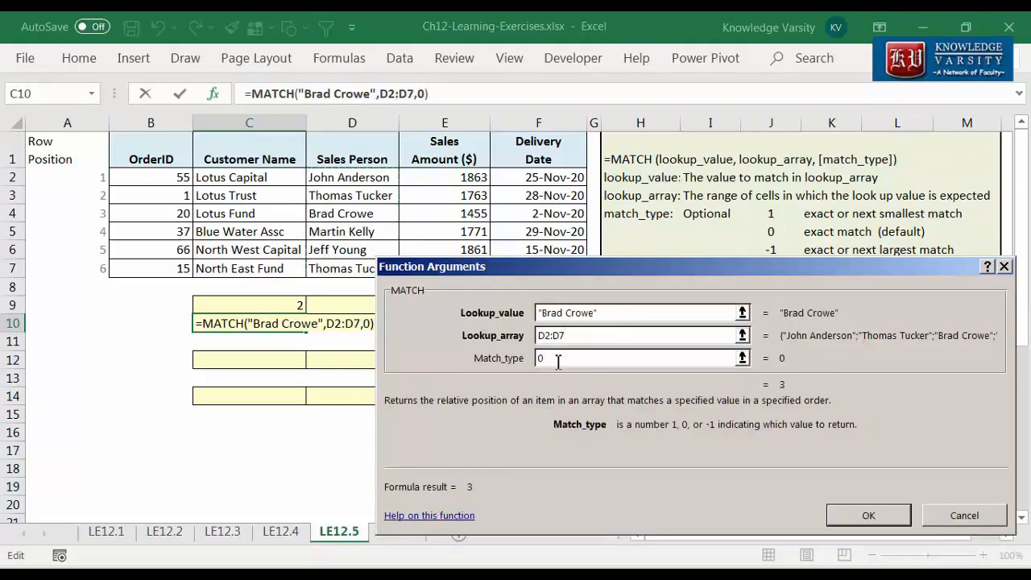
pyautogui.click(866, 515)
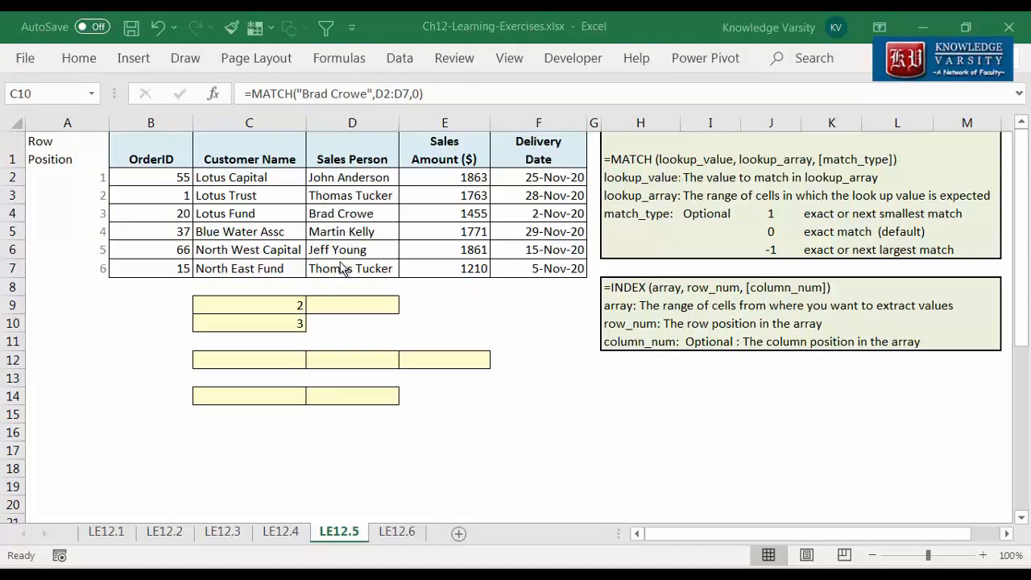
# Step: In D9, enter an INDEX formula in array form that returns row 2 of the Sales Person range D2:D7
pyautogui.click(349, 306)
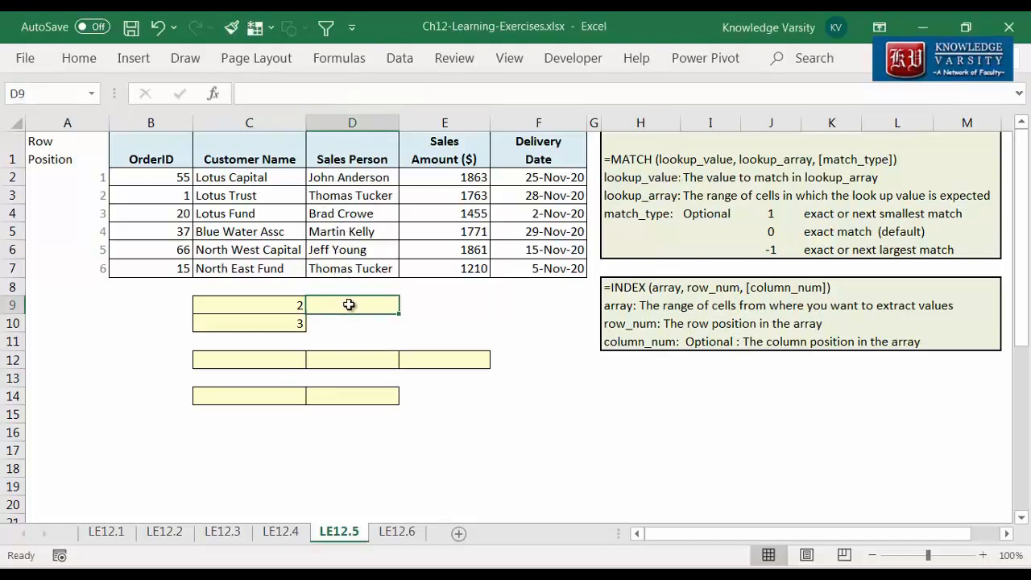
pyautogui.write('=index(')
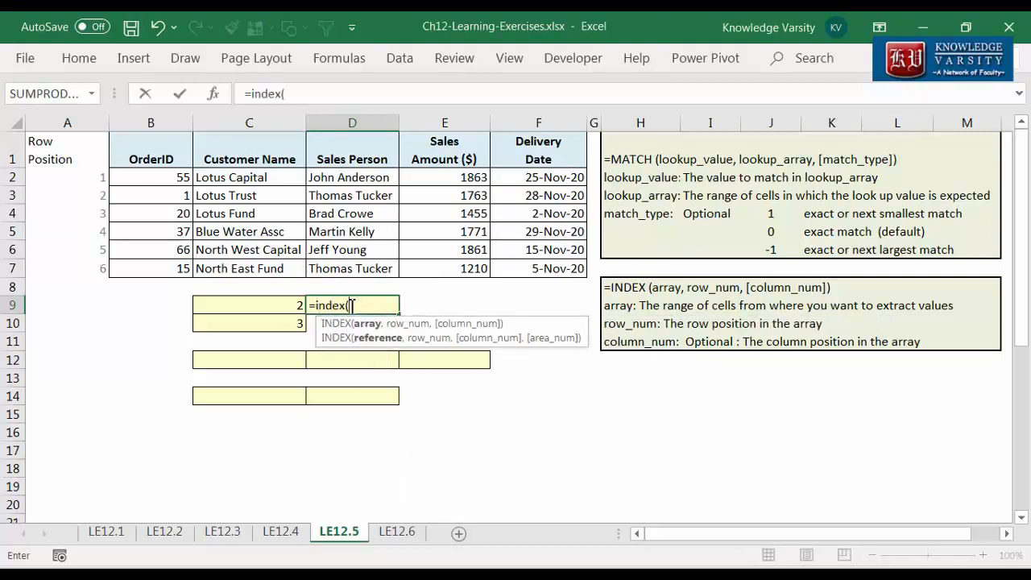
pyautogui.click(214, 94)
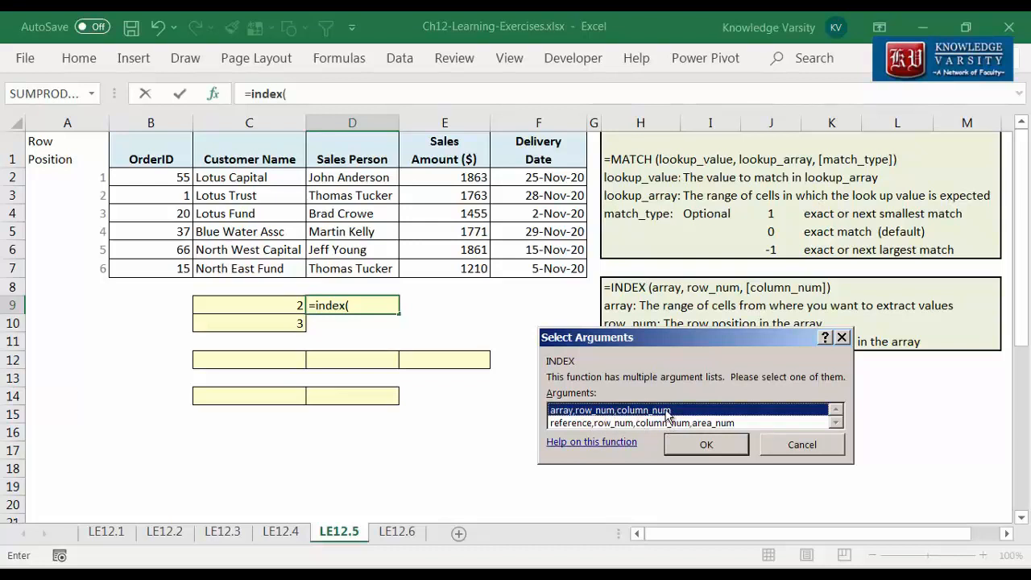
pyautogui.click(706, 444)
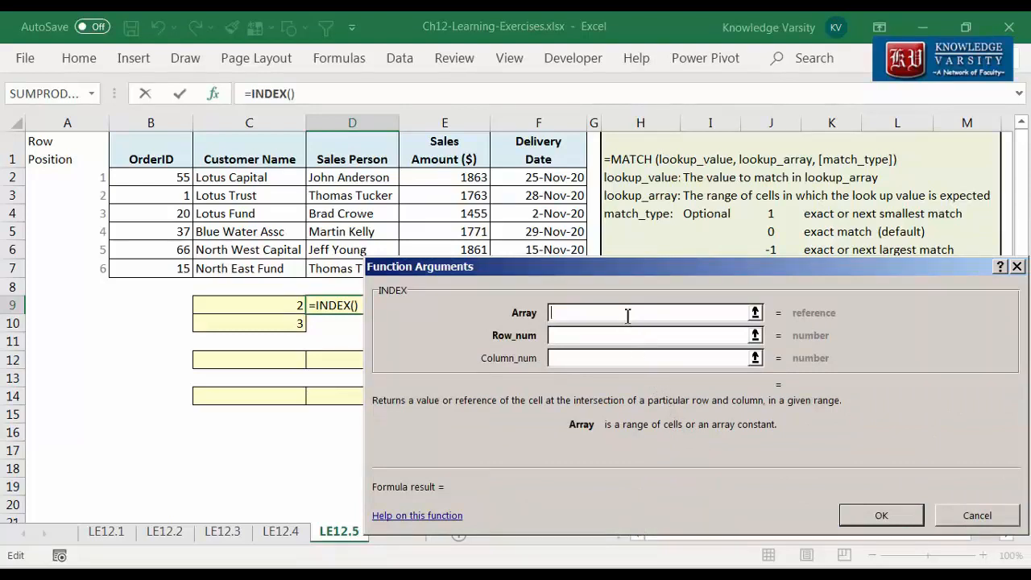
pyautogui.moveTo(344, 184); pyautogui.dragTo(338, 269)
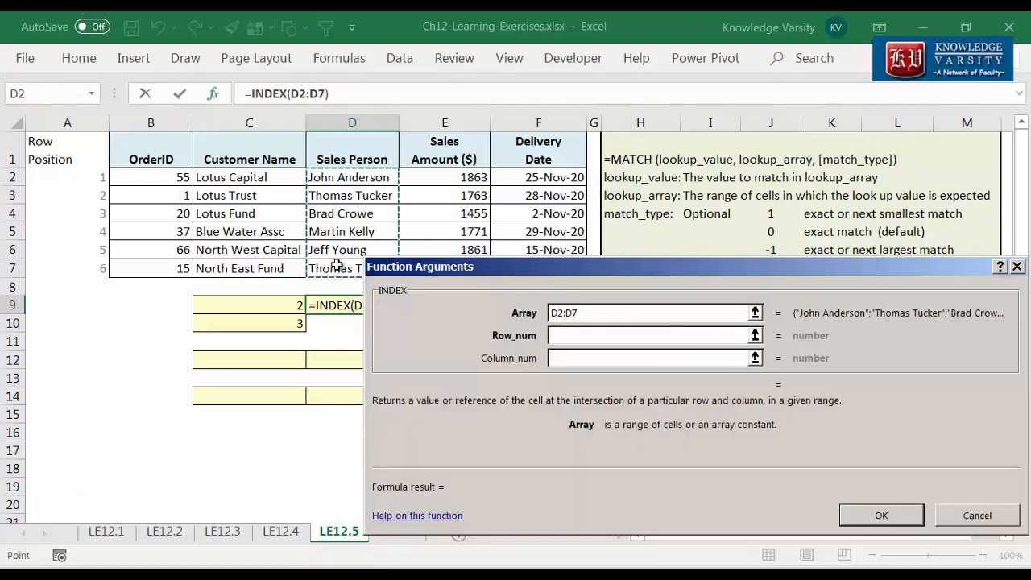
pyautogui.click(584, 333)
pyautogui.write('2')
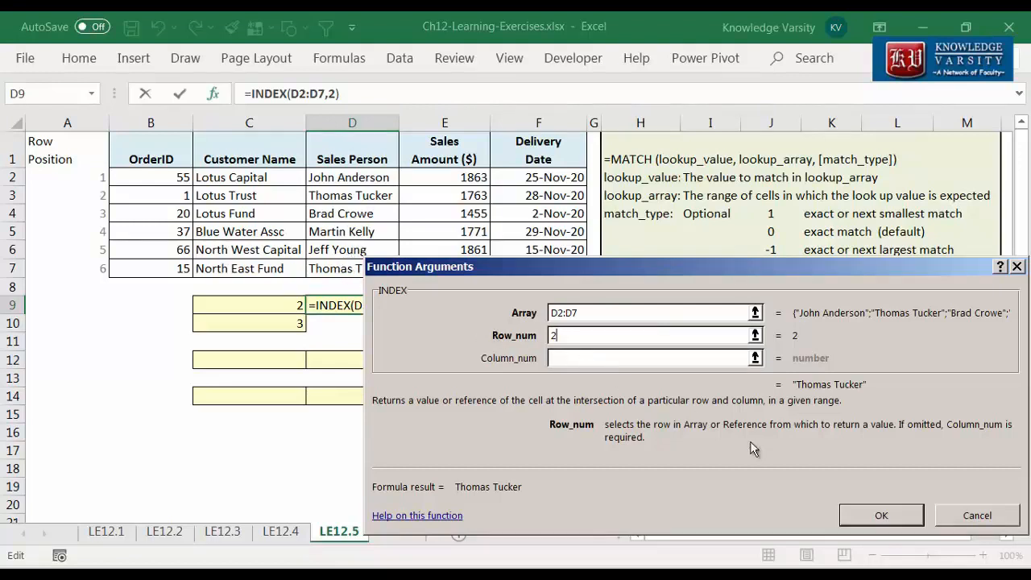
pyautogui.click(860, 515)
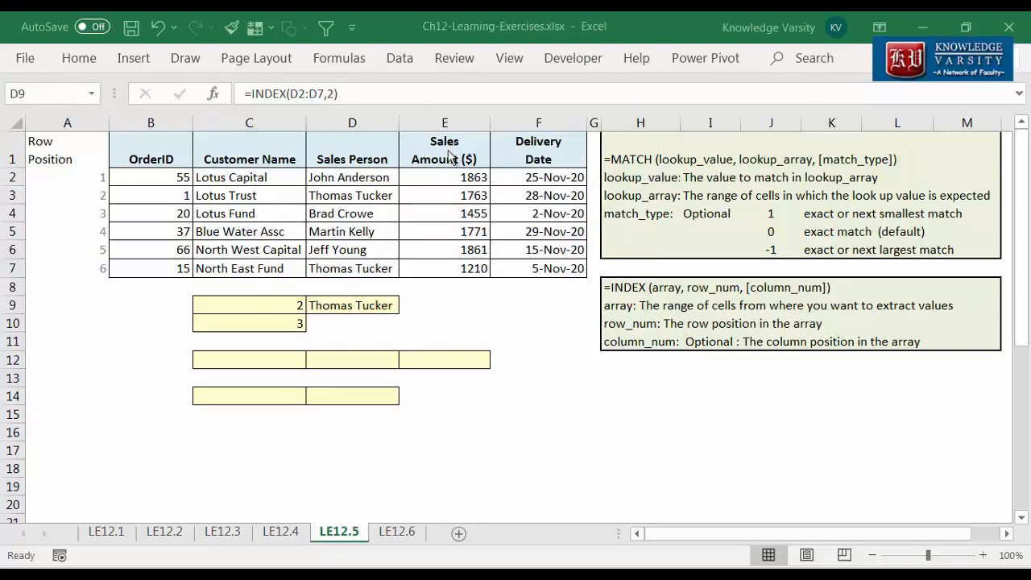
# Step: In C12, start an INDEX formula in its array form with the range C2:F7 as the array
pyautogui.click(279, 359)
pyautogui.write('=')
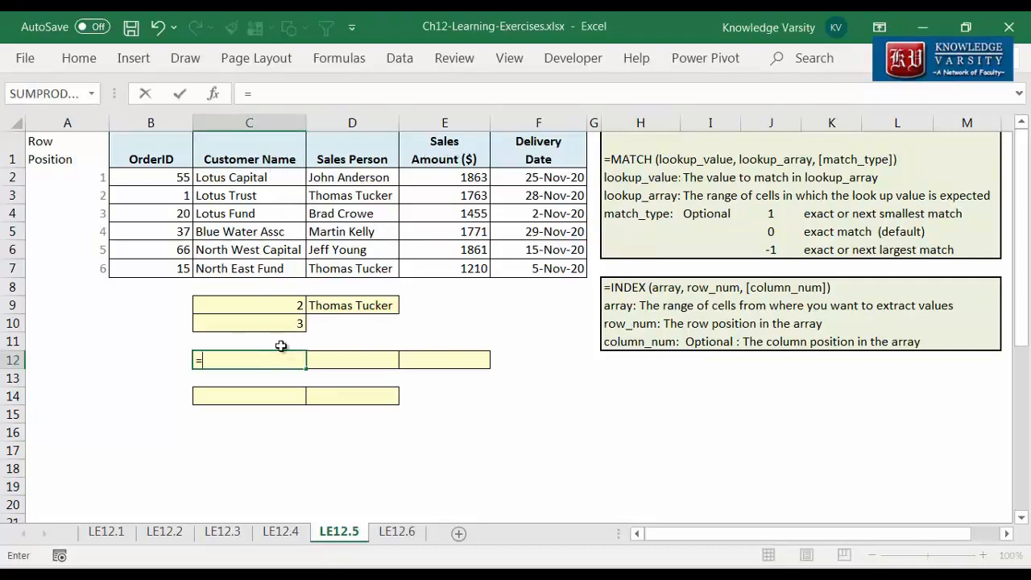
pyautogui.write('index(')
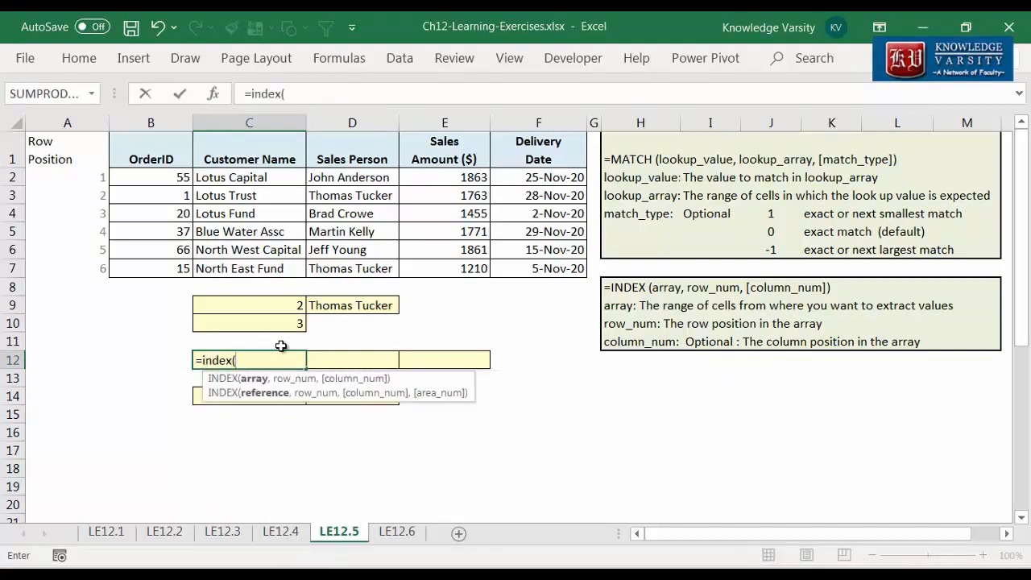
pyautogui.click(214, 94)
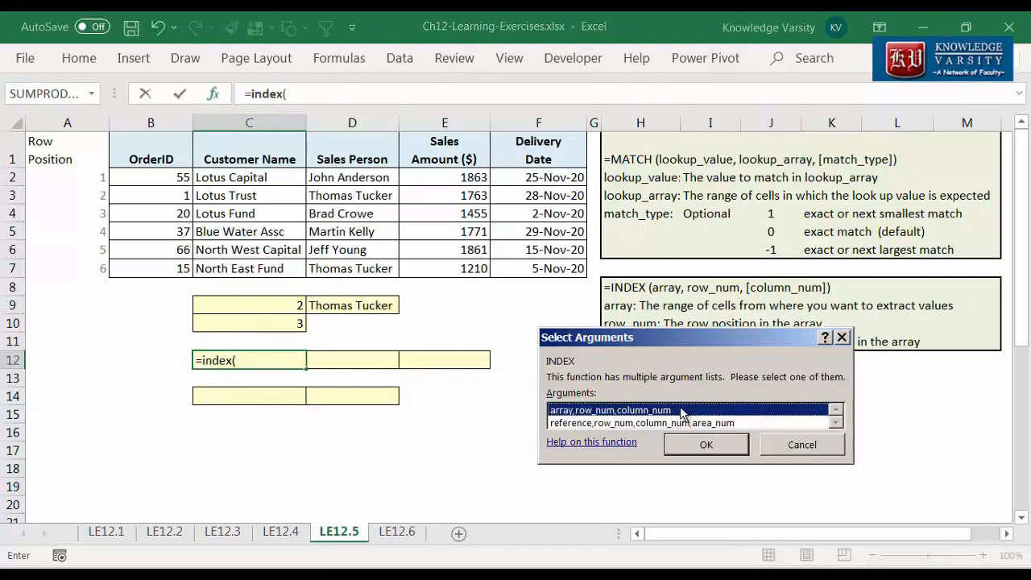
pyautogui.click(711, 445)
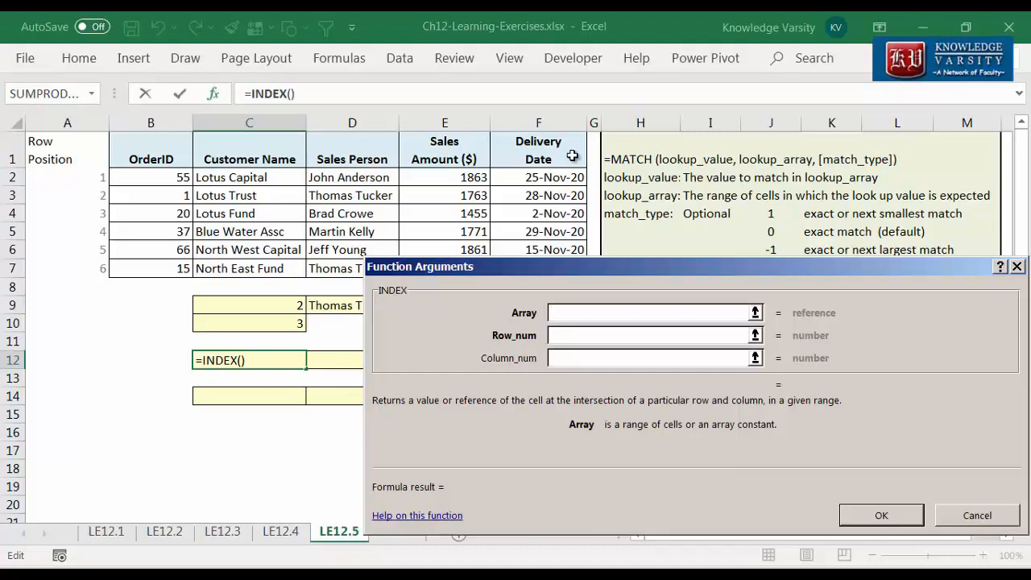
pyautogui.moveTo(242, 178); pyautogui.dragTo(545, 265)
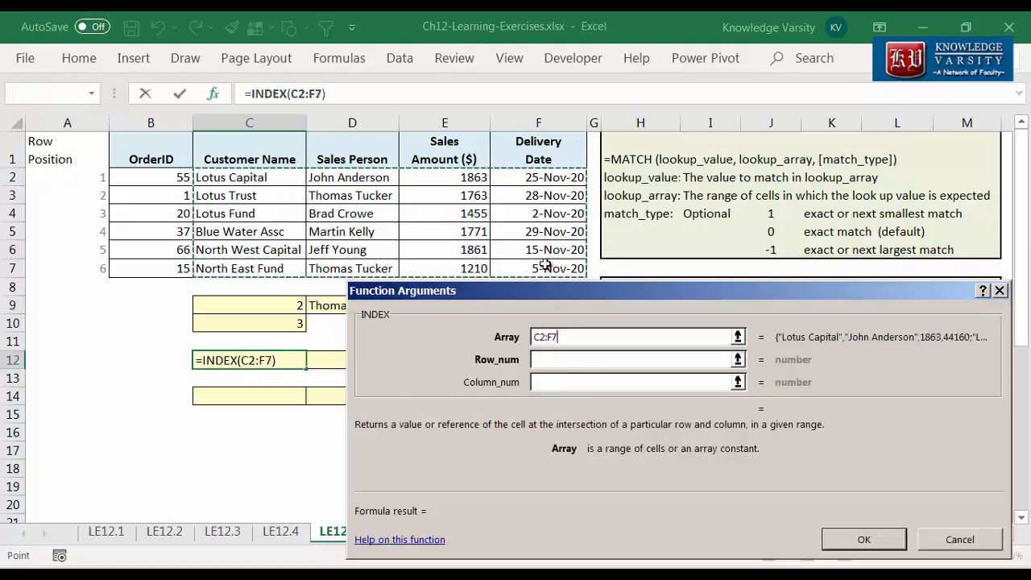
# Step: Complete C12's INDEX with row number 2 and the column array {1,2,4}
pyautogui.click(571, 361)
pyautogui.write('2')
pyautogui.click(565, 384)
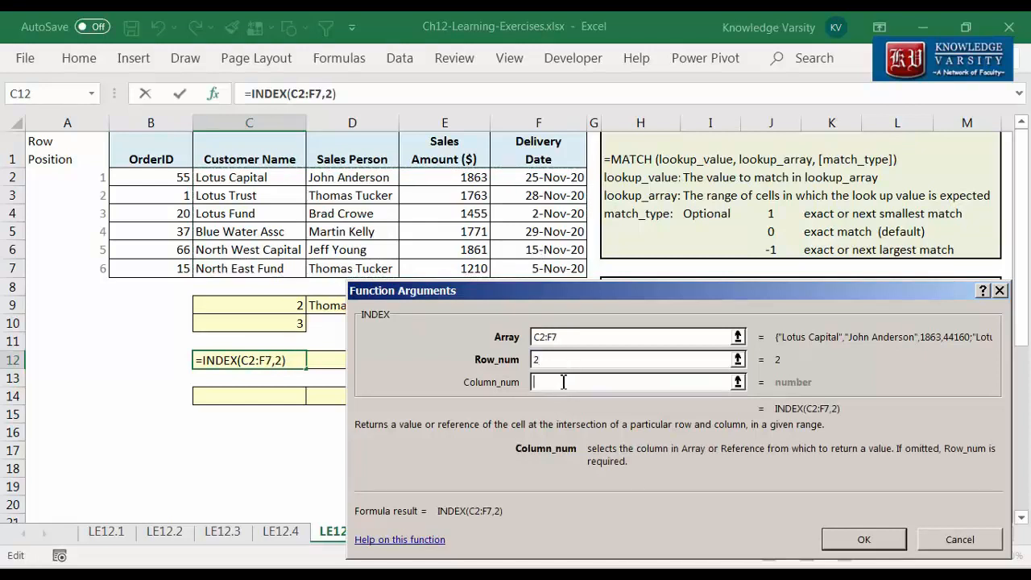
pyautogui.write('{')
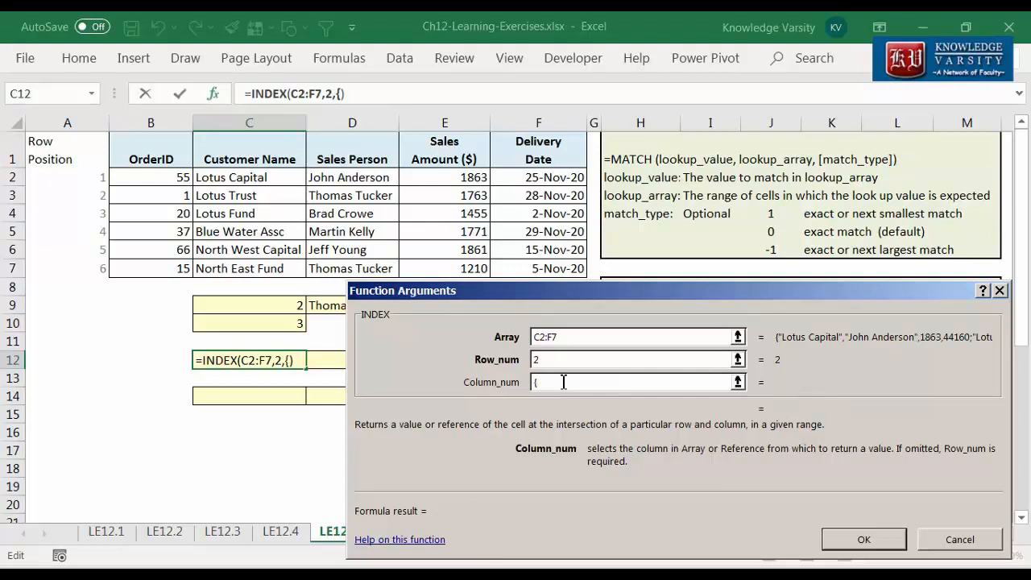
pyautogui.write('1,2,4')
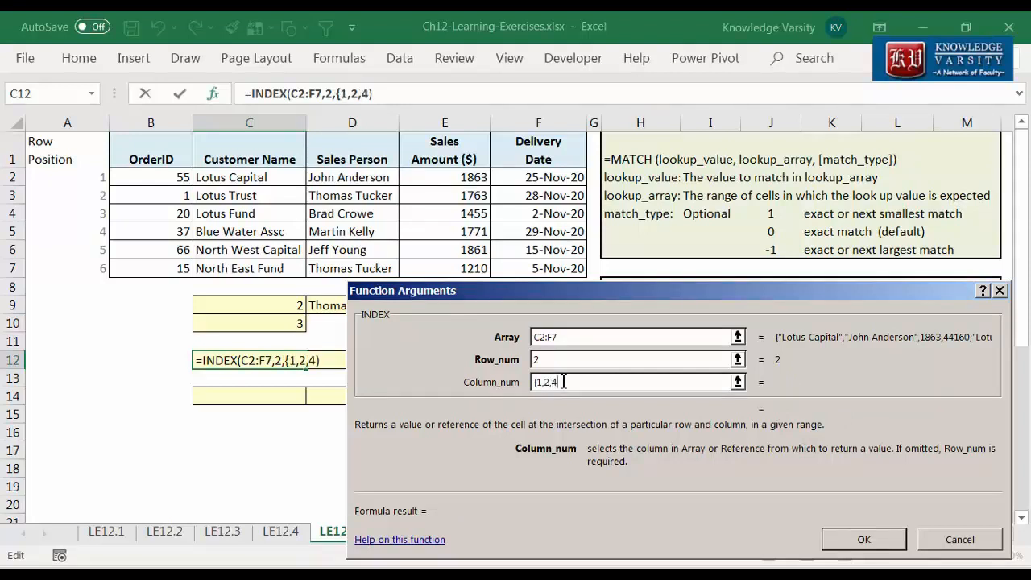
pyautogui.write('}')
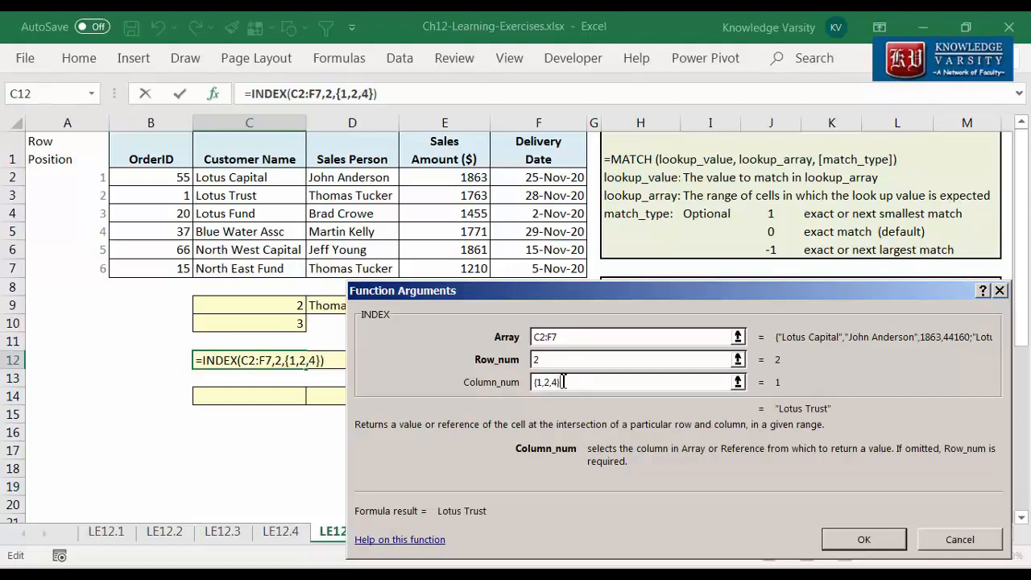
pyautogui.click(863, 537)
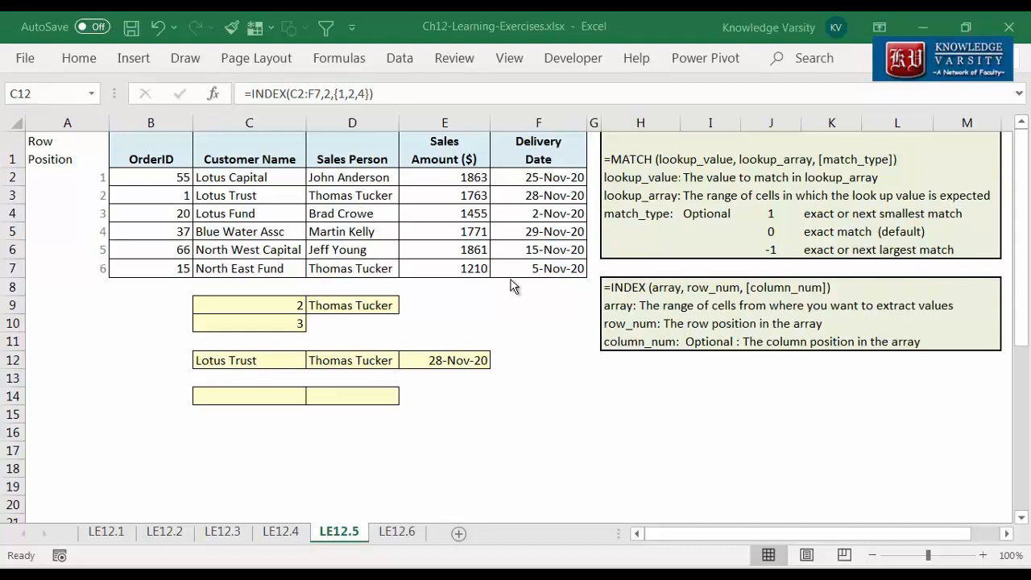
# Step: In C14, start a MATCH formula with the name of the sales person in D6 as the lookup value
pyautogui.click(230, 396)
pyautogui.write('=match')
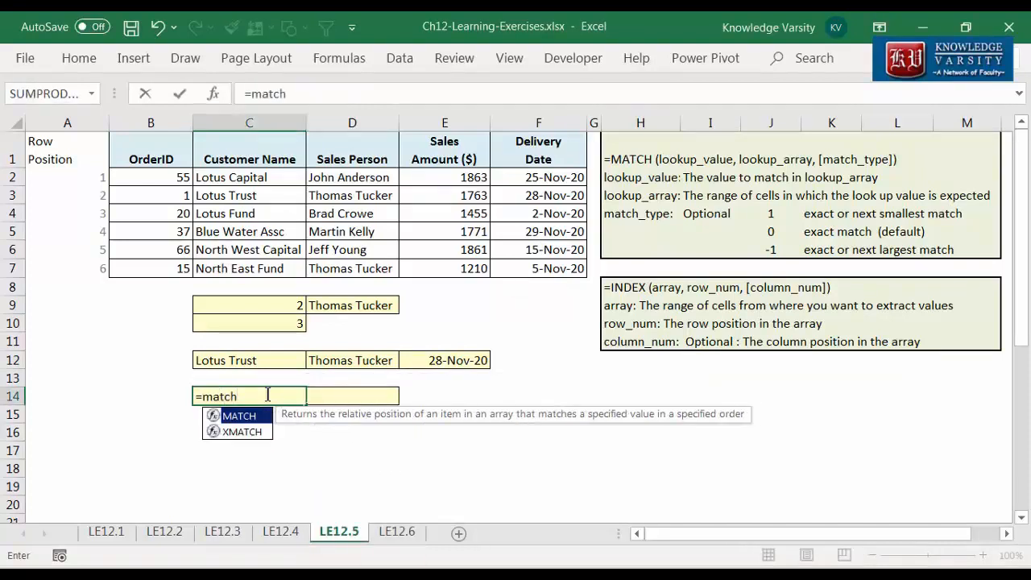
pyautogui.write('(')
pyautogui.click(213, 95)
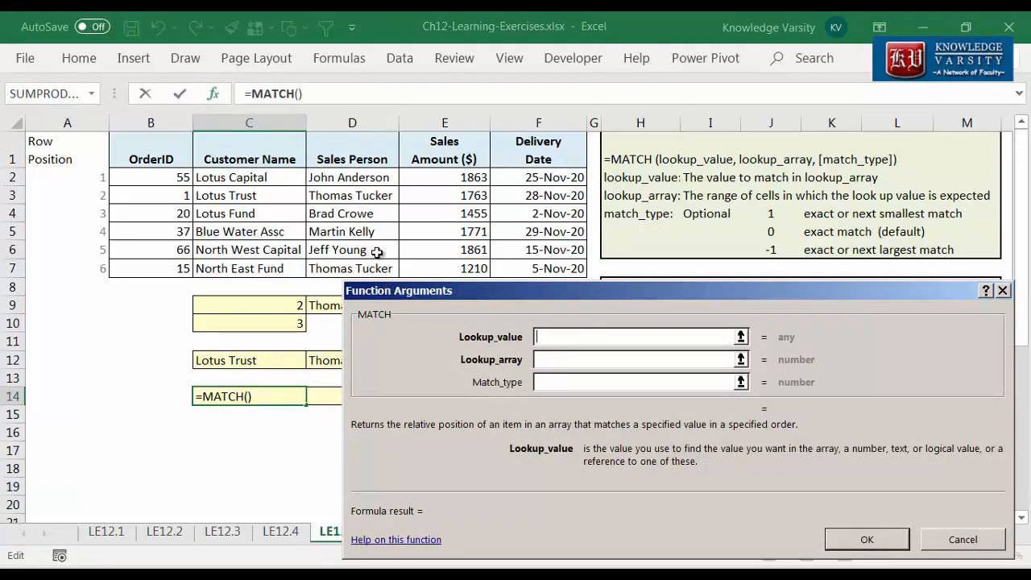
pyautogui.write('Jeff ')
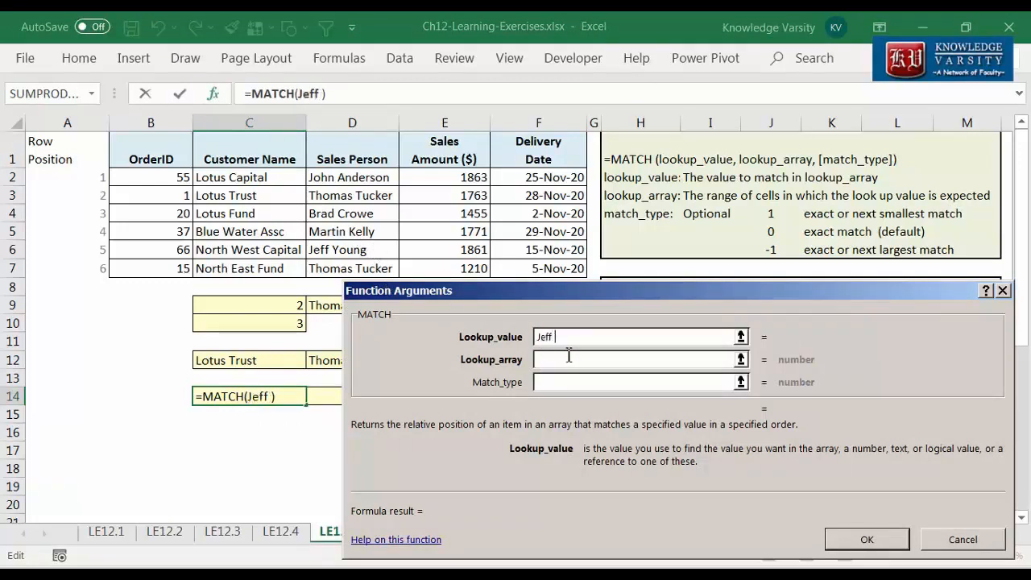
pyautogui.write('Young')
# Step: Complete C14's MATCH with the Sales Person range D2:D7 as the lookup array and match type 0
pyautogui.click(568, 359)
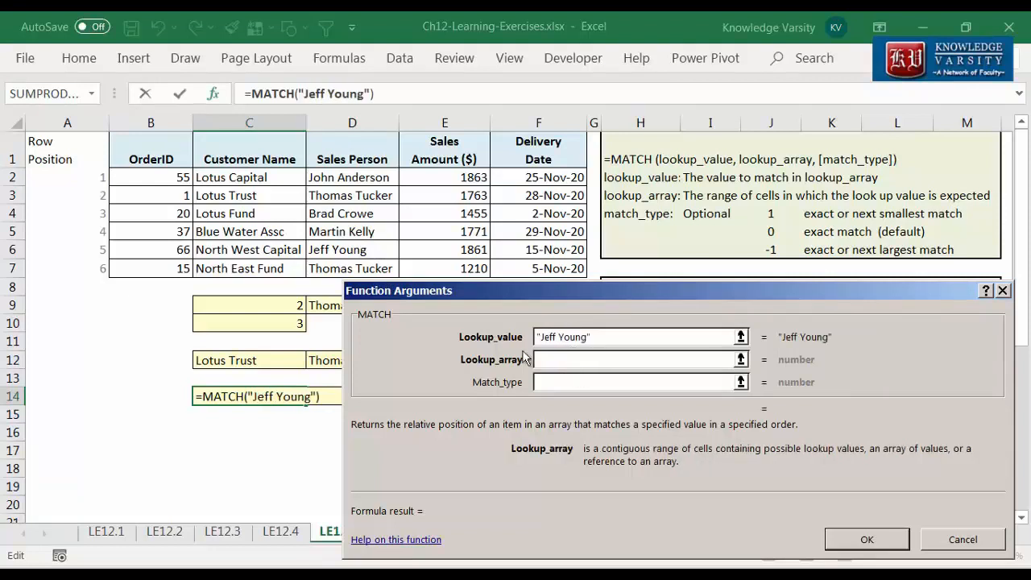
pyautogui.moveTo(369, 177); pyautogui.dragTo(362, 270)
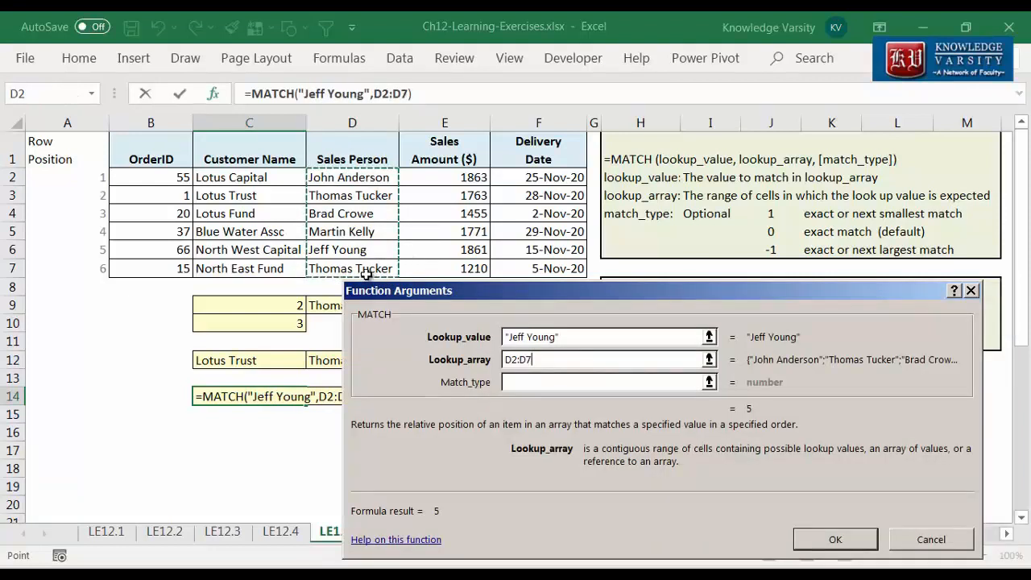
pyautogui.click(540, 382)
pyautogui.write('0')
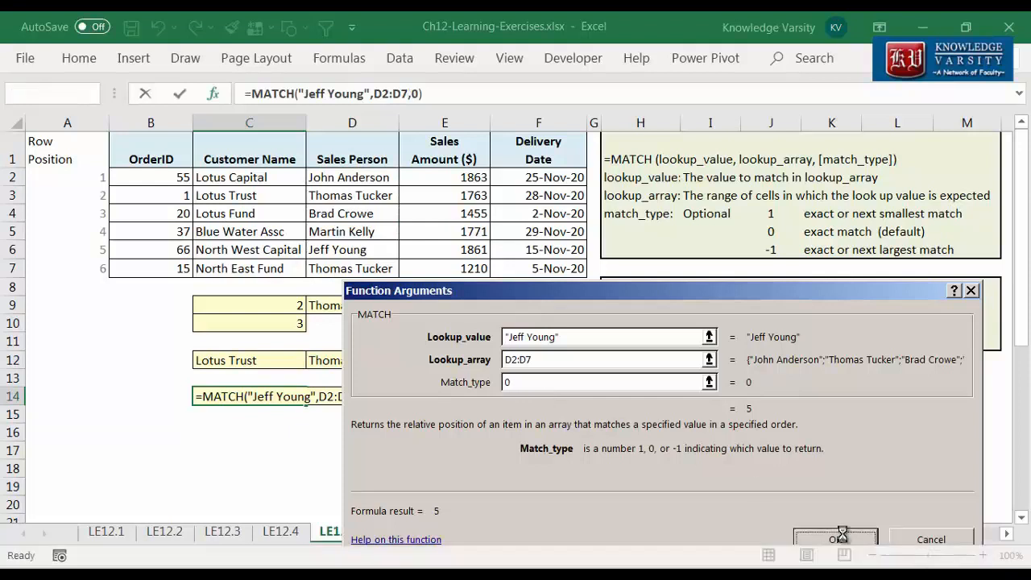
pyautogui.click(837, 537)
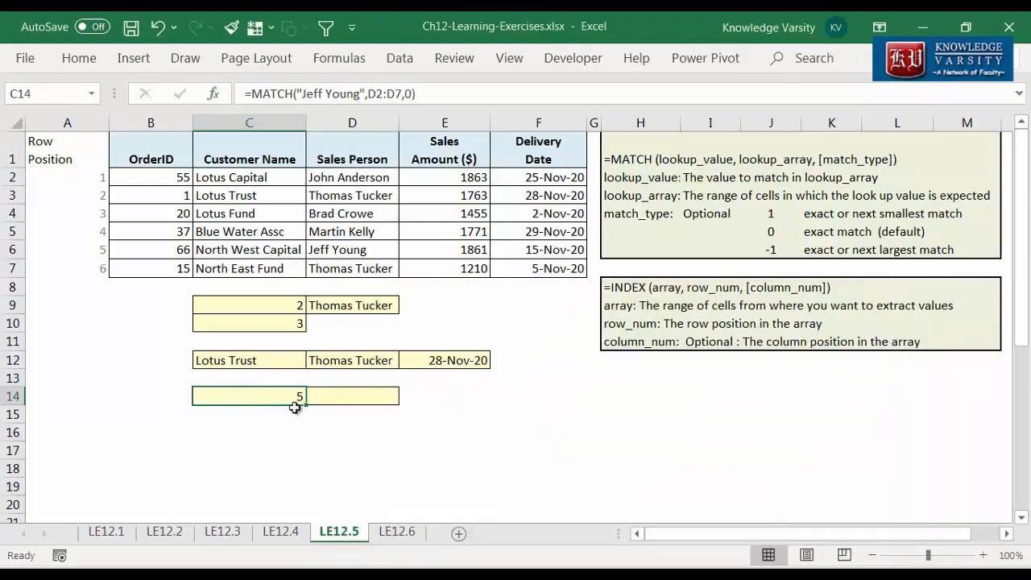
# Step: In D14, start an INDEX formula in its array form with the OrderID range B2:B7 as the array
pyautogui.click(374, 393)
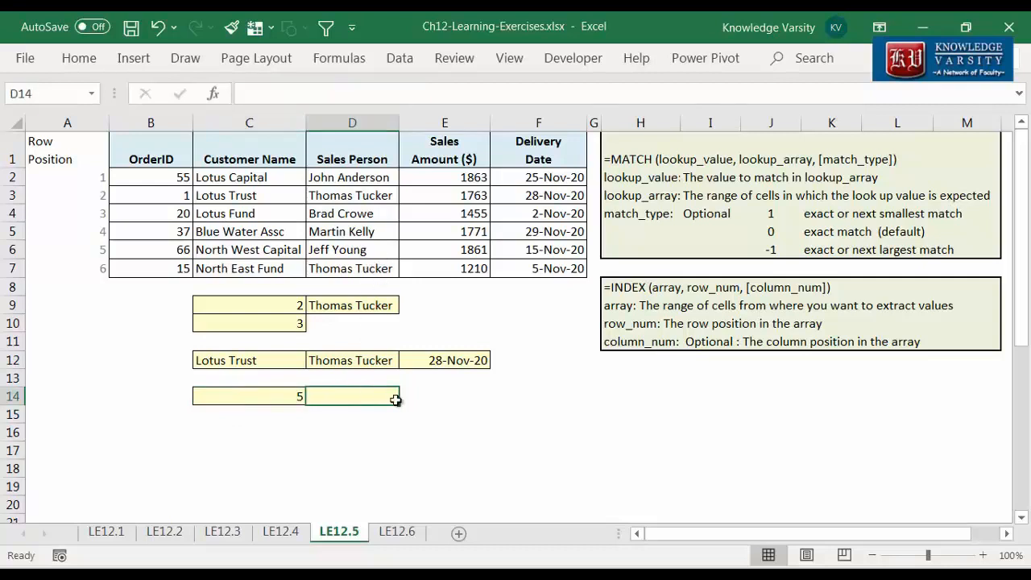
pyautogui.write('=')
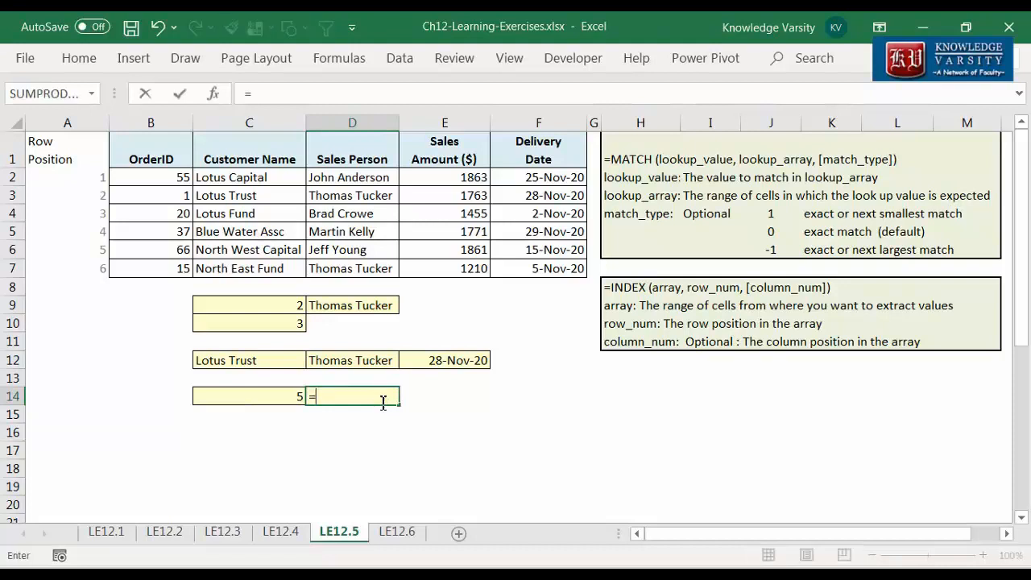
pyautogui.write('index(')
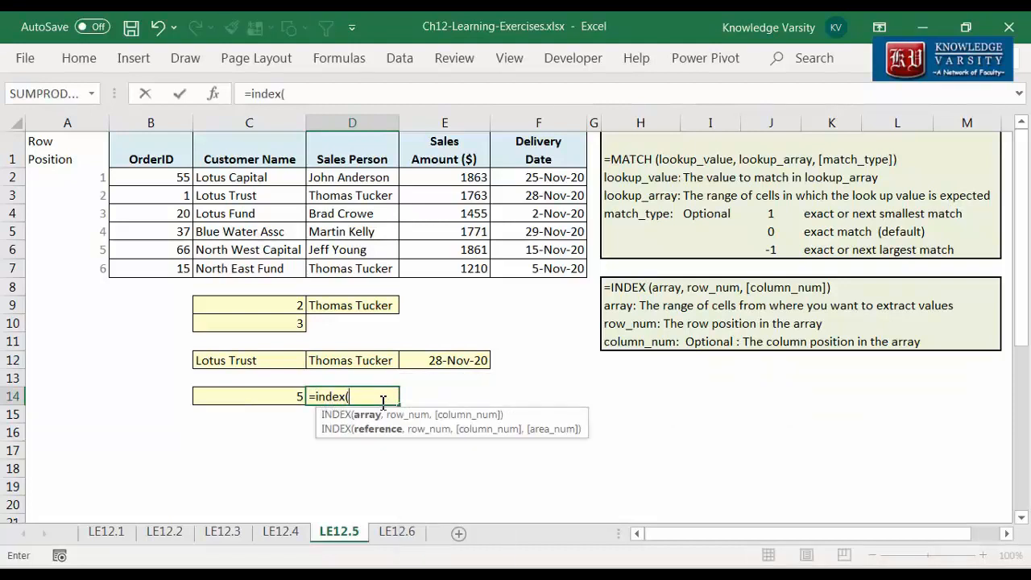
pyautogui.click(213, 94)
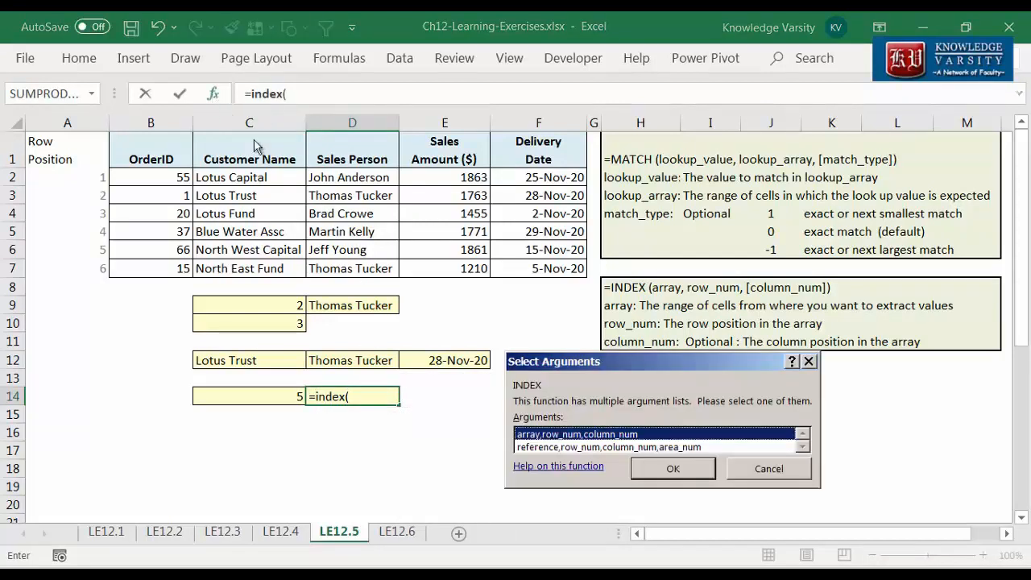
pyautogui.click(665, 468)
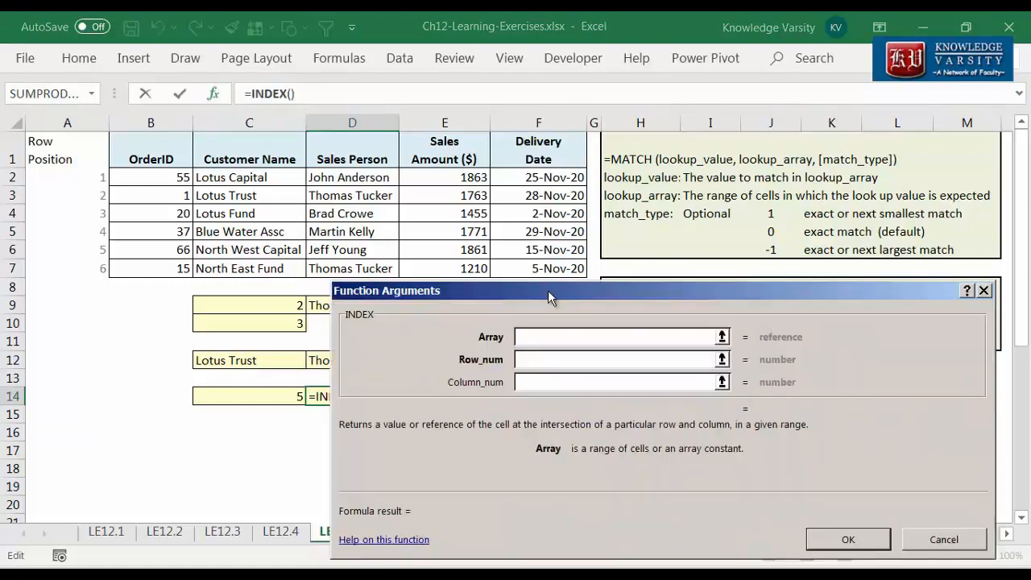
pyautogui.moveTo(552, 289); pyautogui.dragTo(640, 286)
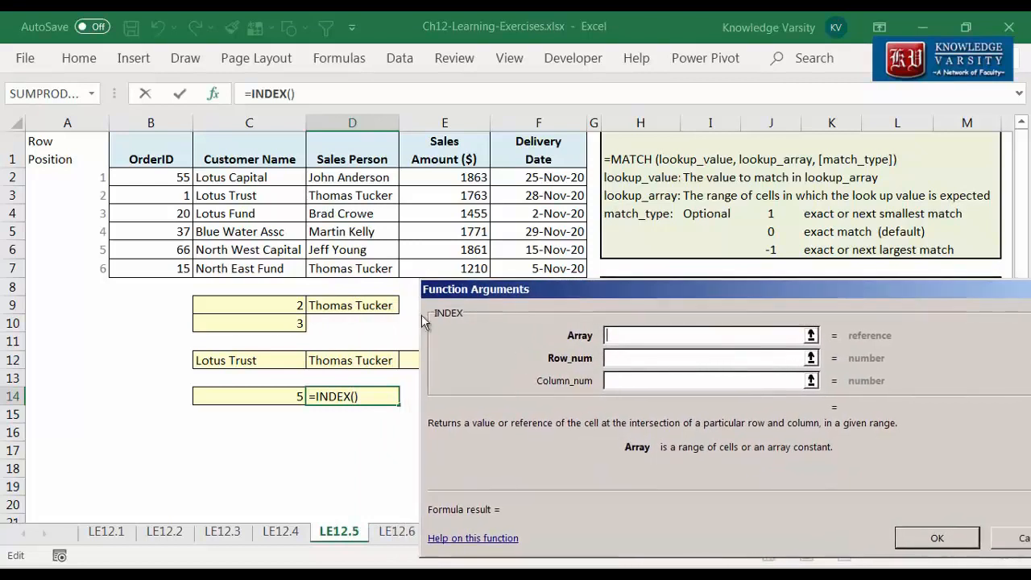
pyautogui.click(174, 179)
pyautogui.moveTo(174, 179); pyautogui.dragTo(174, 264)
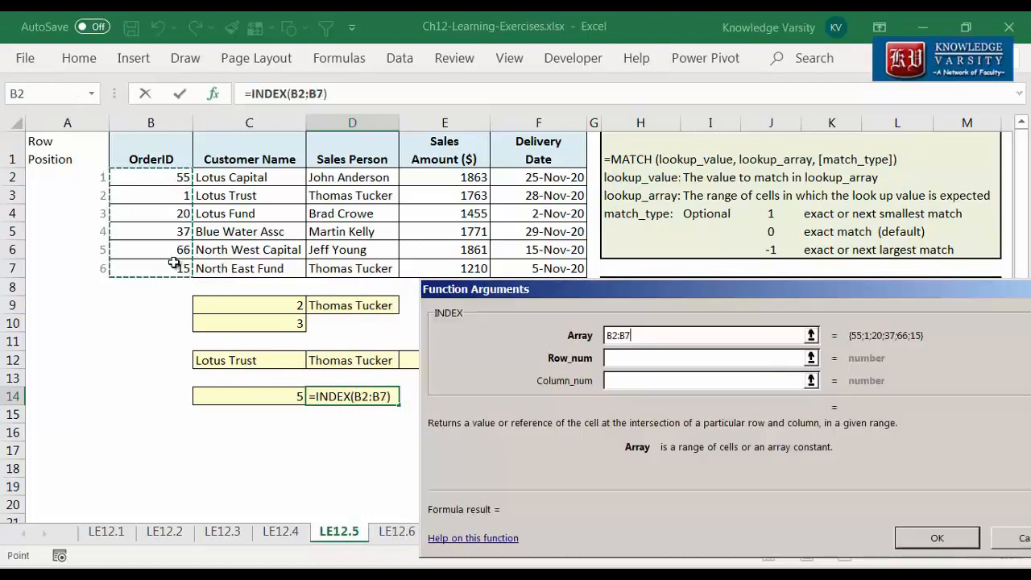
# Step: Complete D14's INDEX with cell C14 as the row number
pyautogui.click(621, 355)
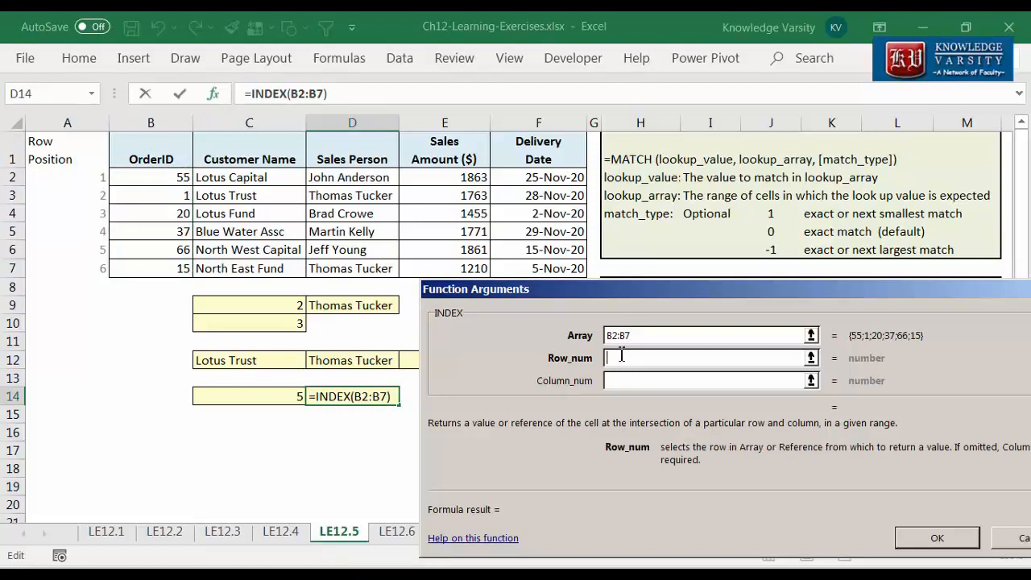
pyautogui.click(261, 399)
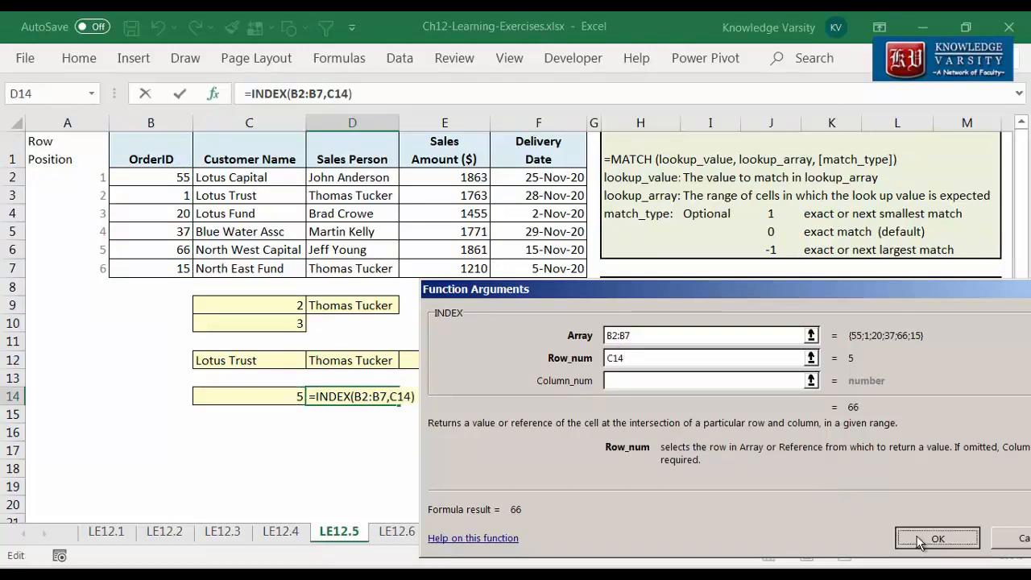
pyautogui.click(936, 539)
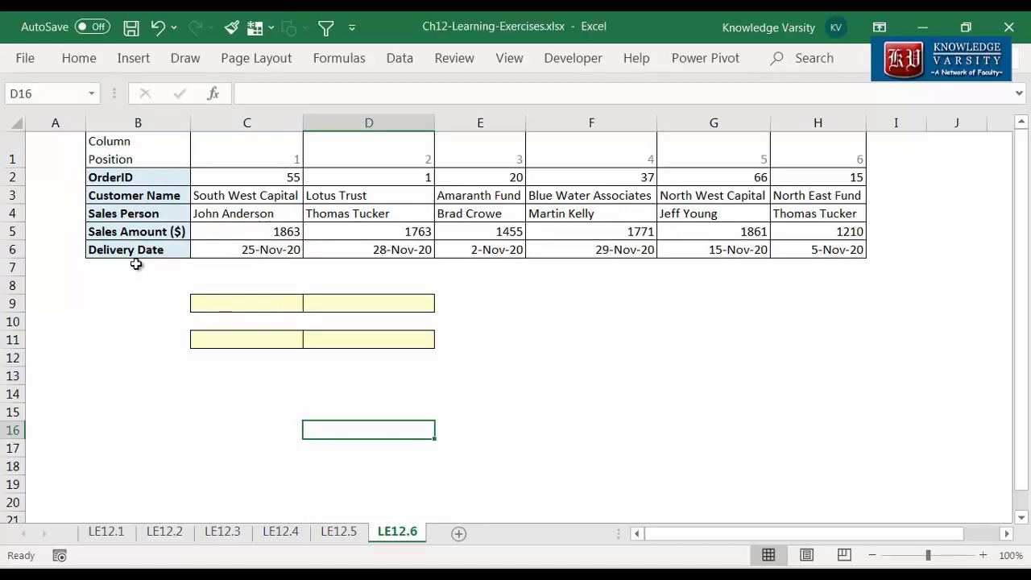
# Step: In C9 of sheet LE12.6, start a MATCH formula with the name of the sales person in F4 as the lookup value
pyautogui.click(232, 301)
pyautogui.write('=')
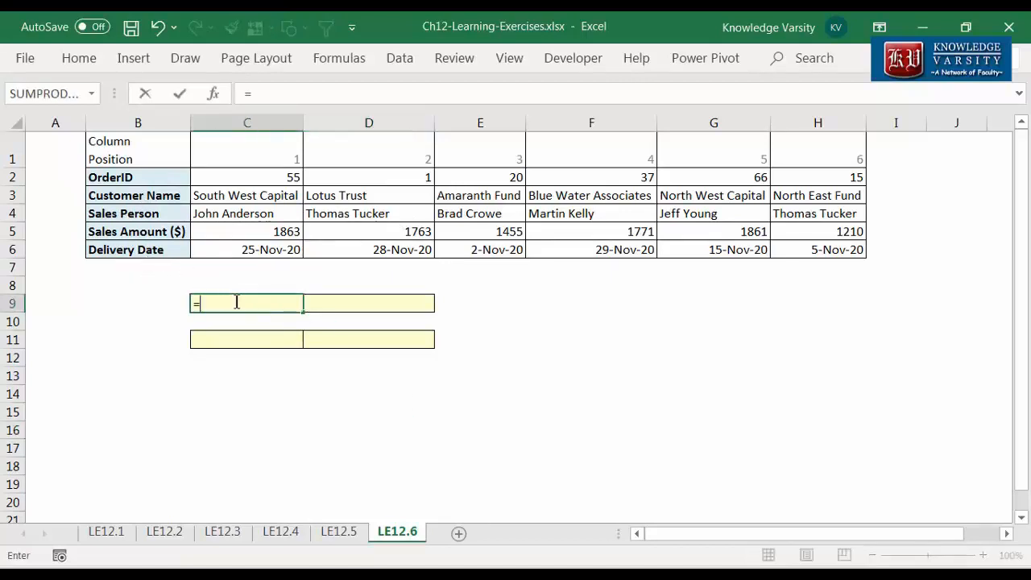
pyautogui.write('match(')
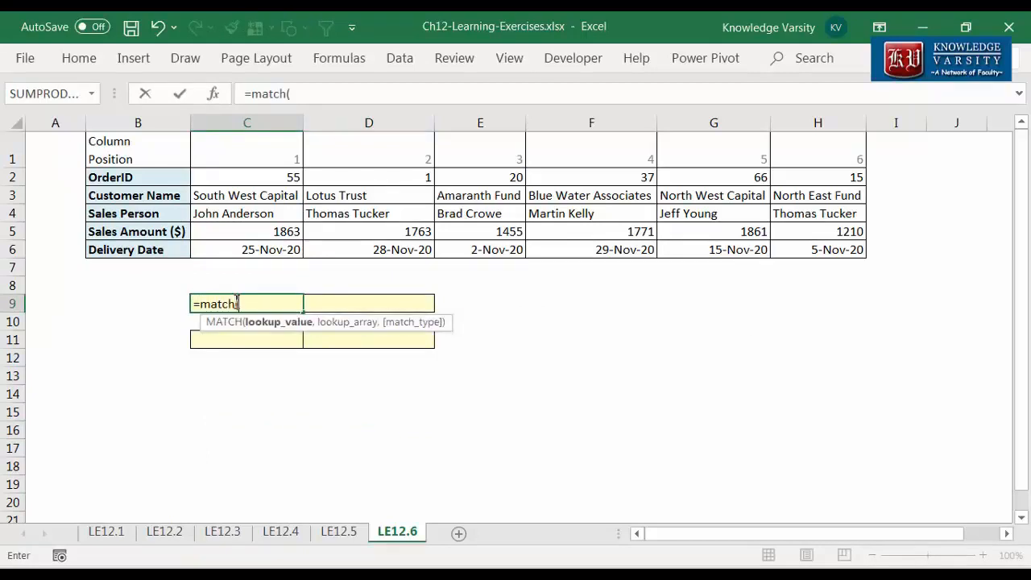
pyautogui.click(216, 96)
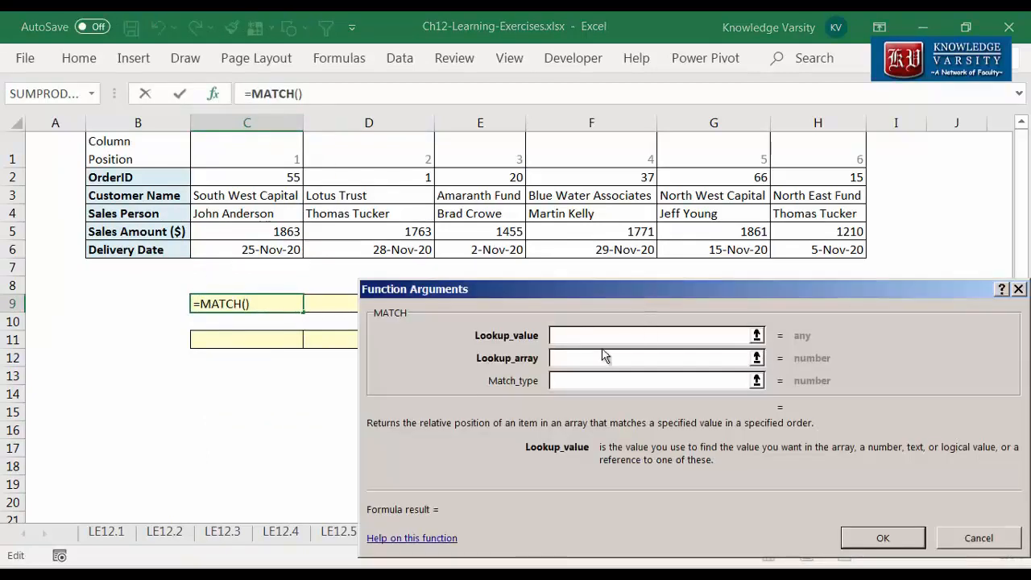
pyautogui.write('Martin K')
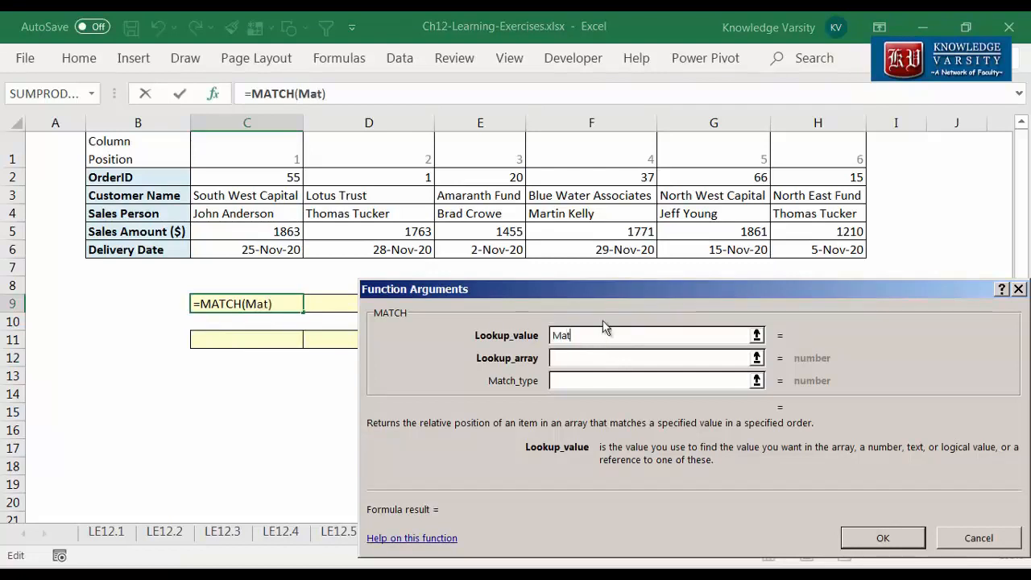
pyautogui.write('elly')
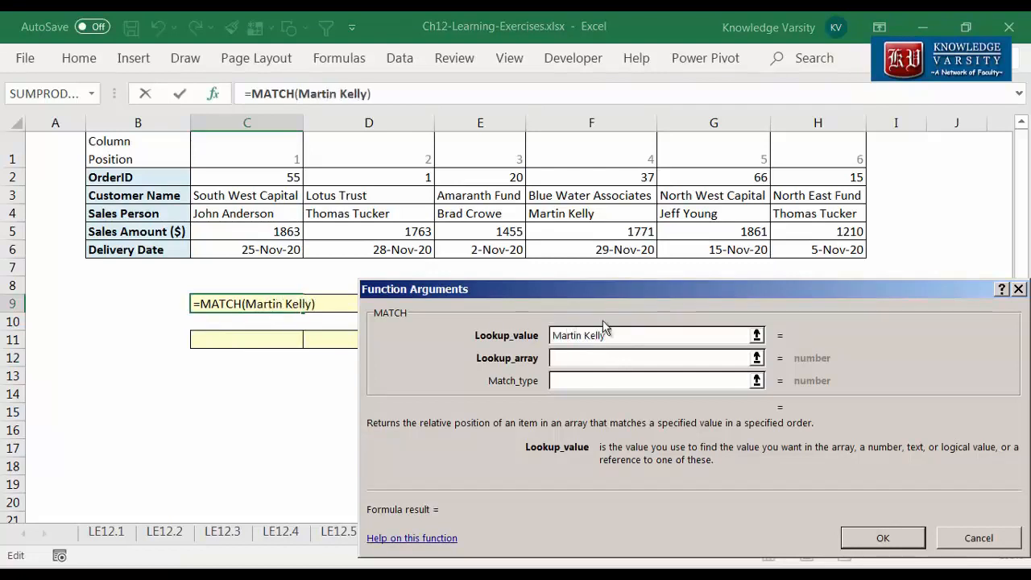
# Step: Complete C9's MATCH with the Sales Person row C4:H4 as the lookup array and match type 0
pyautogui.press('Tab')
pyautogui.moveTo(265, 213); pyautogui.dragTo(827, 215)
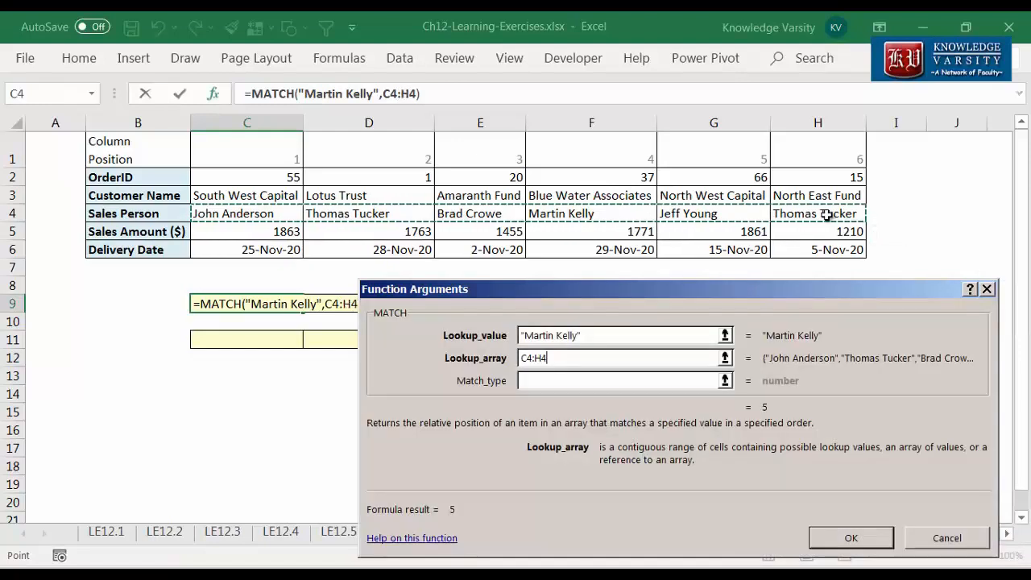
pyautogui.click(628, 380)
pyautogui.write('0')
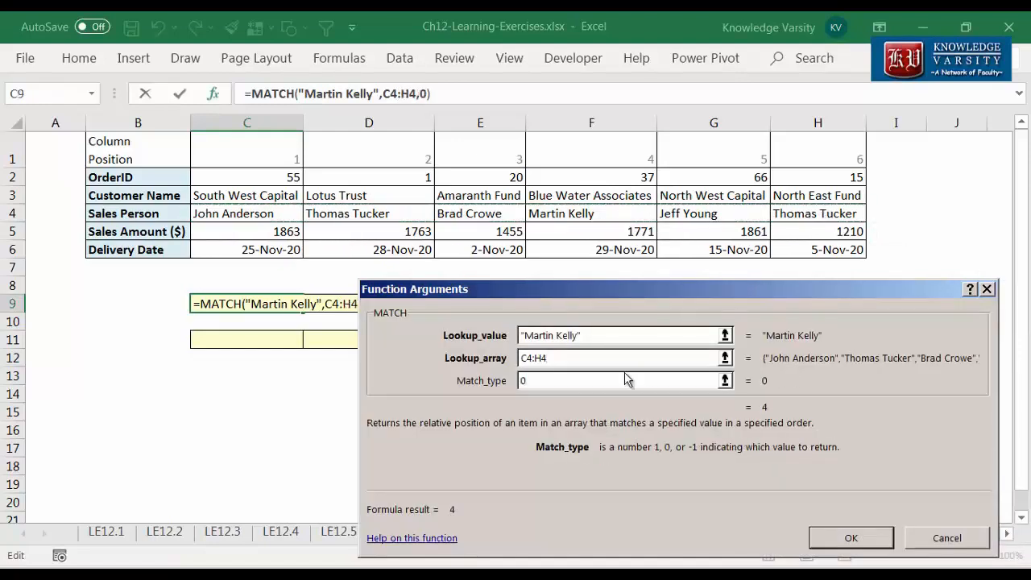
pyautogui.click(851, 541)
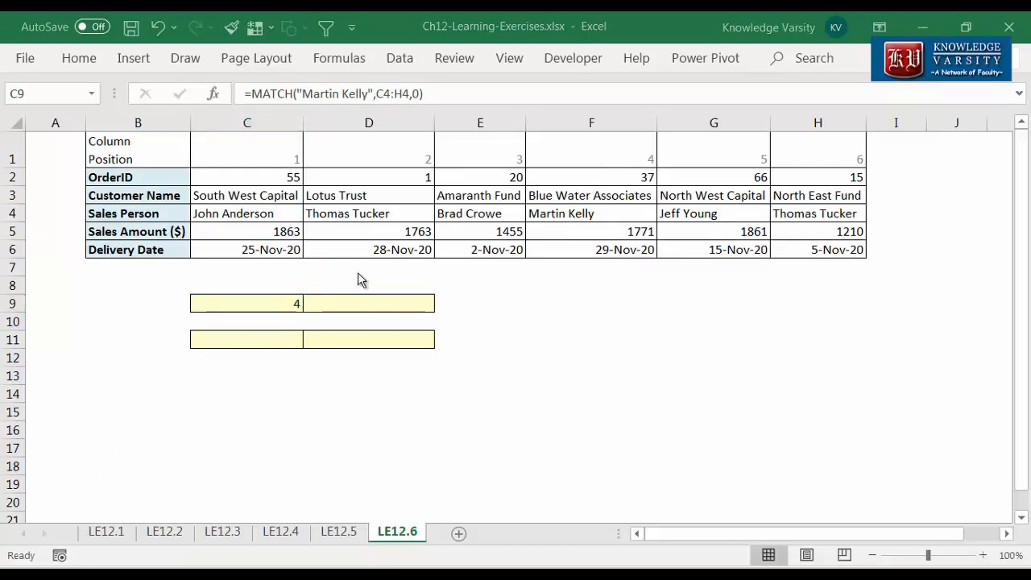
# Step: In D9, start an INDEX formula in its array form with the Customer Name row C3:H3 as the array
pyautogui.click(370, 300)
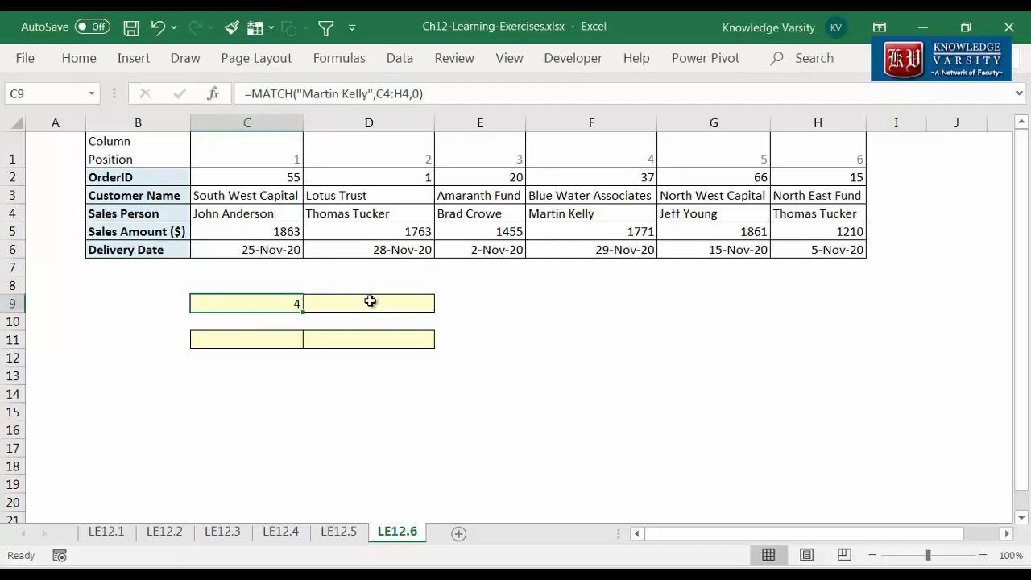
pyautogui.click(370, 300)
pyautogui.write('=')
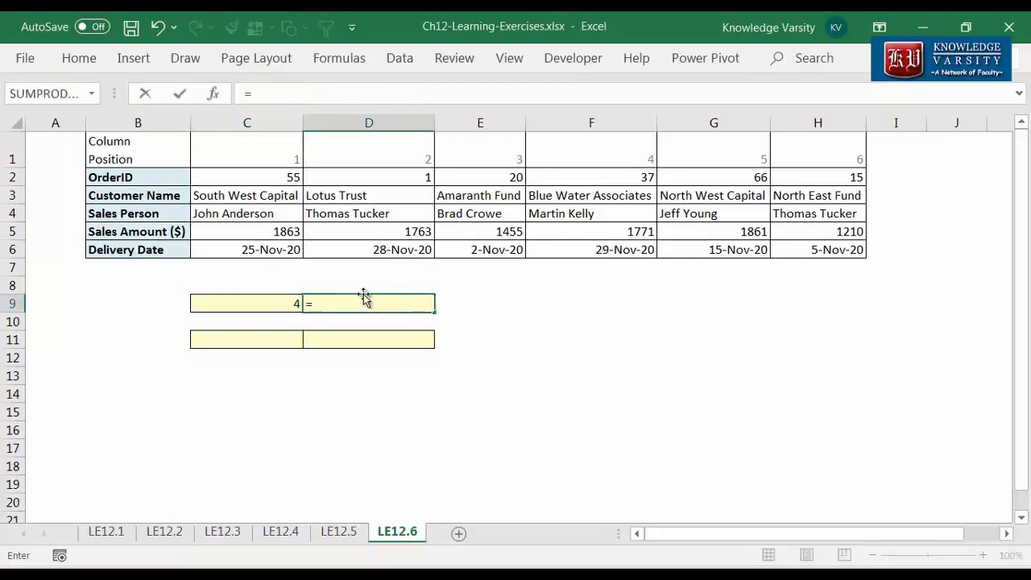
pyautogui.write('index(')
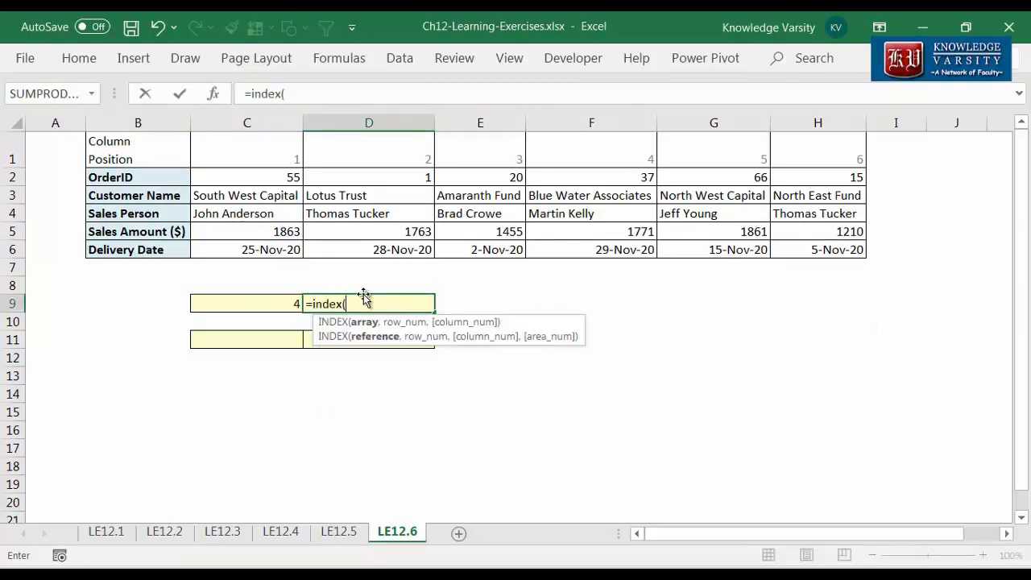
pyautogui.click(213, 95)
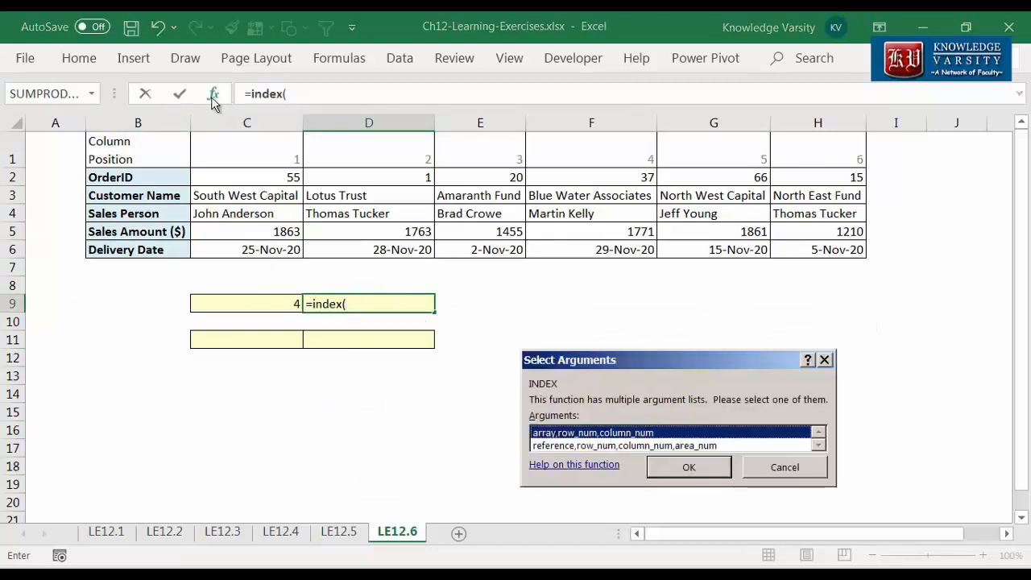
pyautogui.click(688, 467)
pyautogui.moveTo(523, 287); pyautogui.dragTo(574, 281)
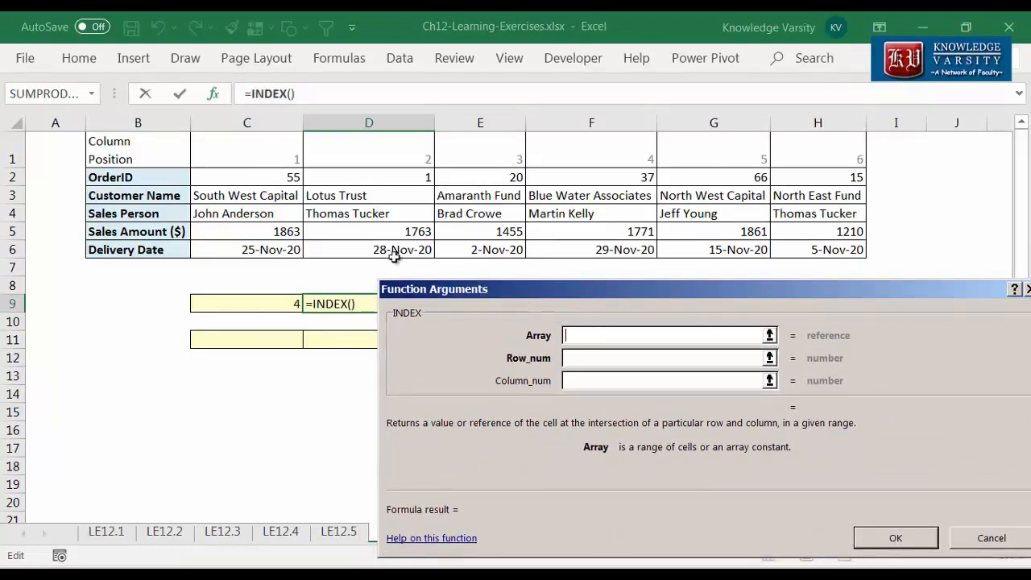
pyautogui.moveTo(274, 199); pyautogui.dragTo(848, 199)
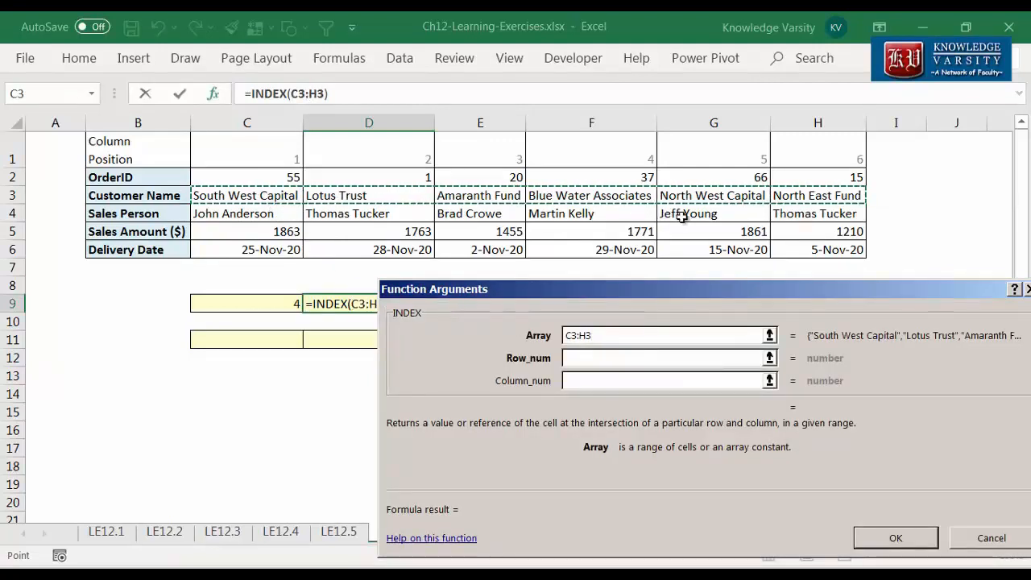
# Step: Complete D9's INDEX with the row number left empty and cell C9 as the column number
pyautogui.click(635, 360)
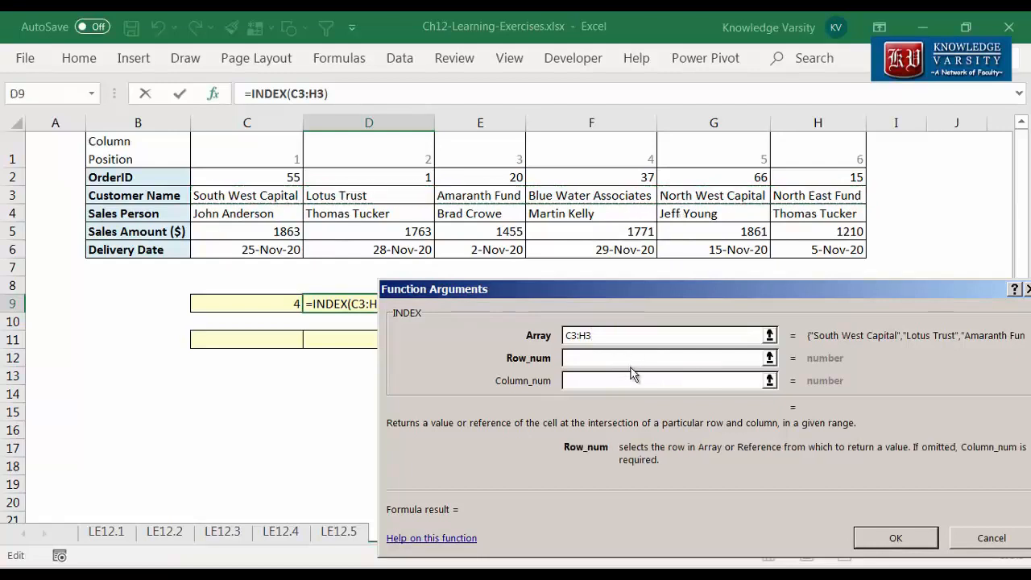
pyautogui.click(614, 379)
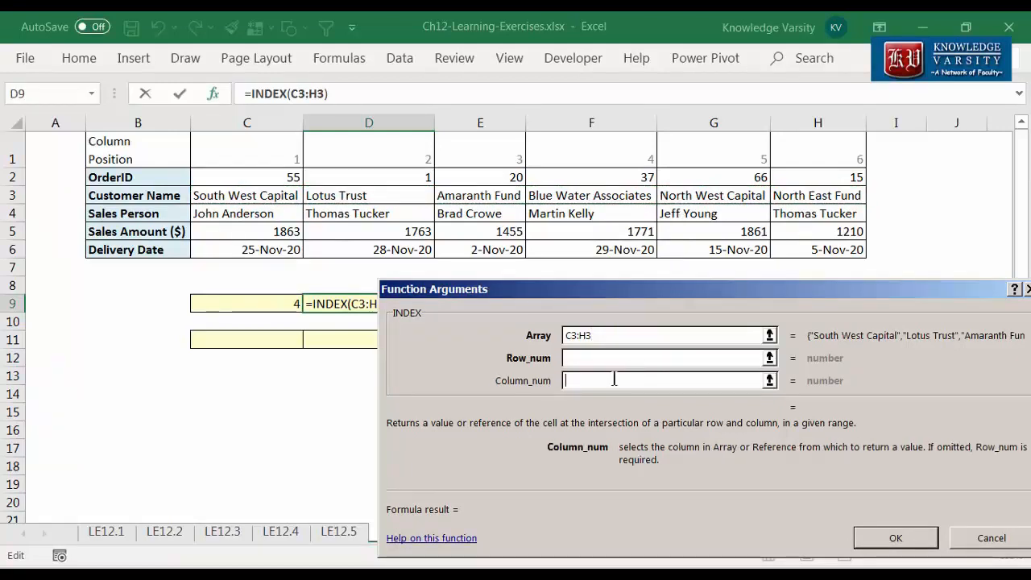
pyautogui.click(260, 304)
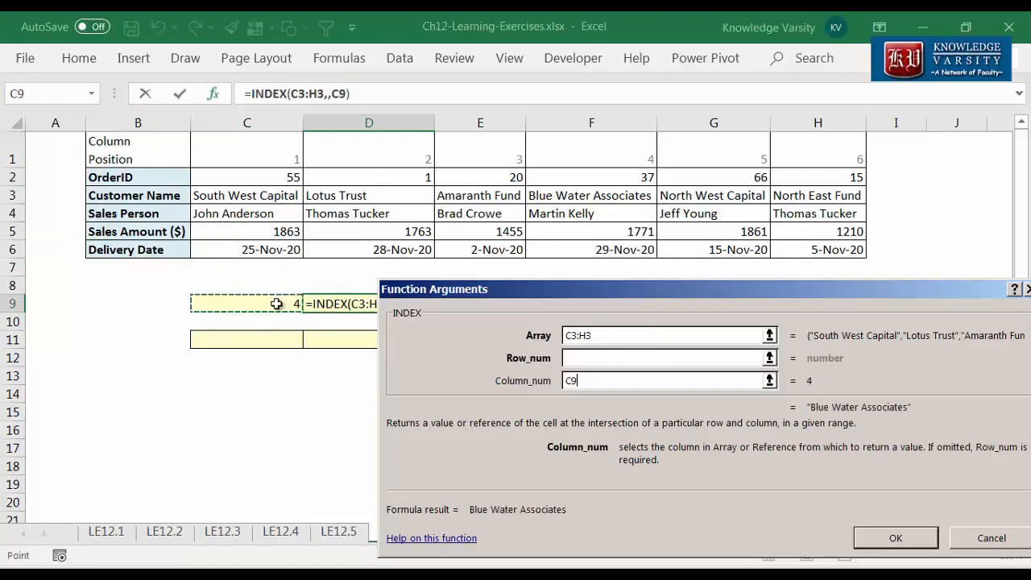
pyautogui.click(896, 538)
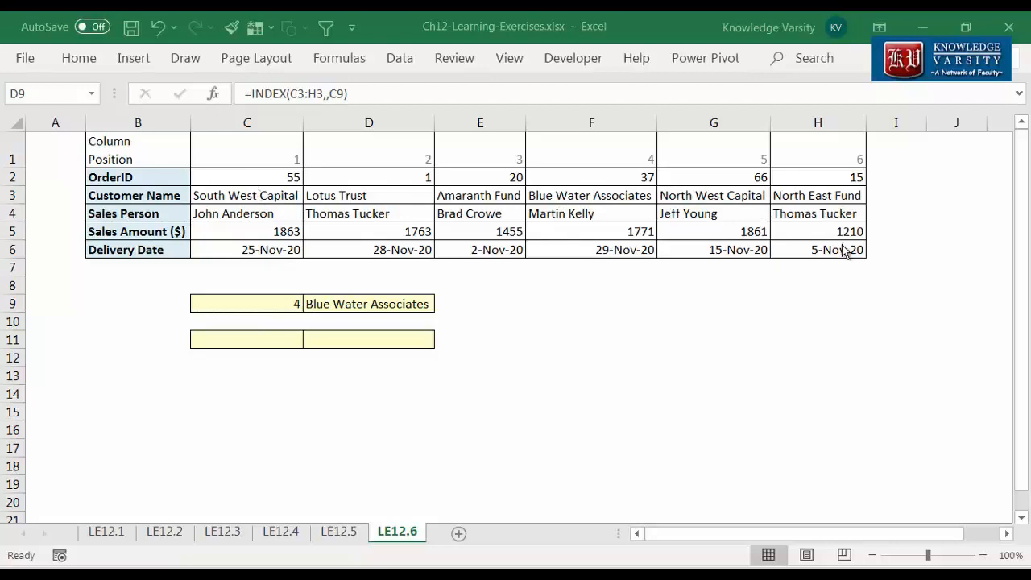
# Step: In C11, start a MATCH formula with the name of the sales person in G4 as the lookup value
pyautogui.click(248, 340)
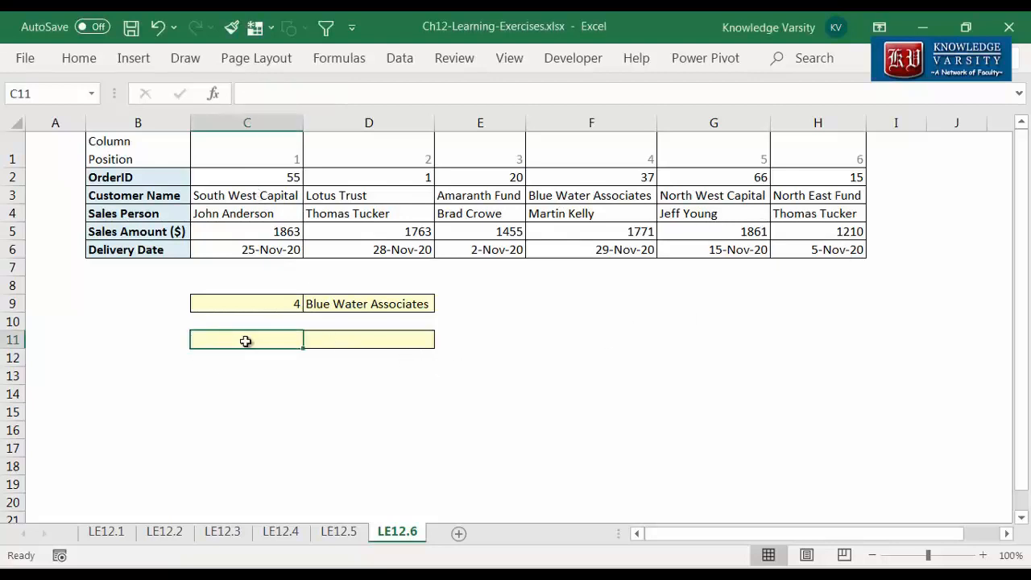
pyautogui.write('=match(')
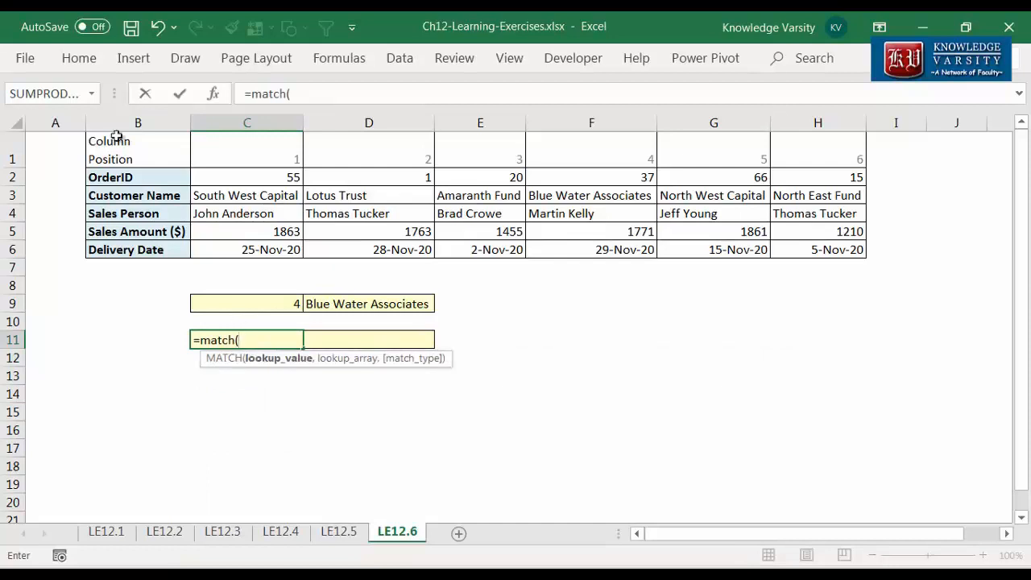
pyautogui.click(212, 95)
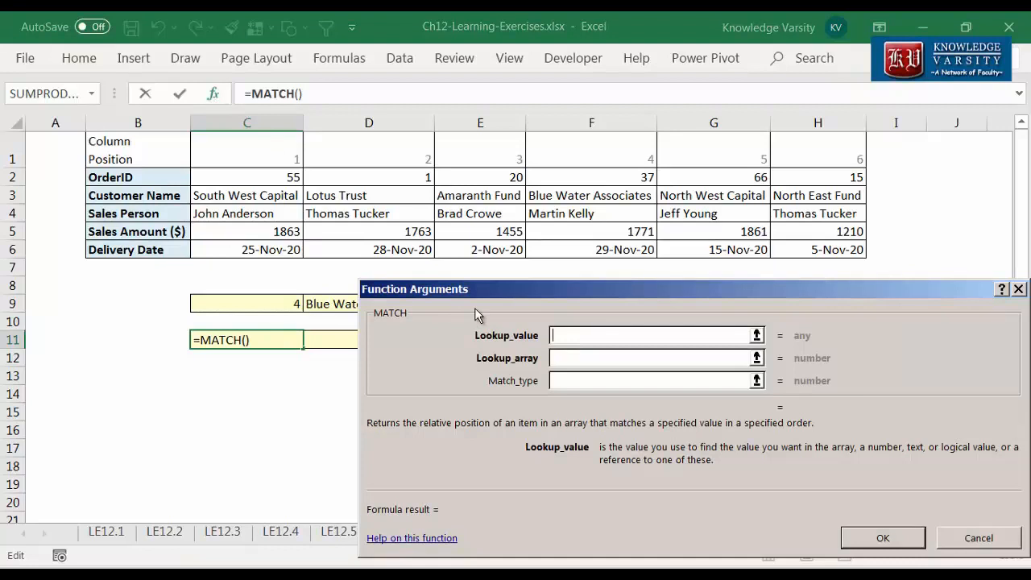
pyautogui.write('Jeff Young')
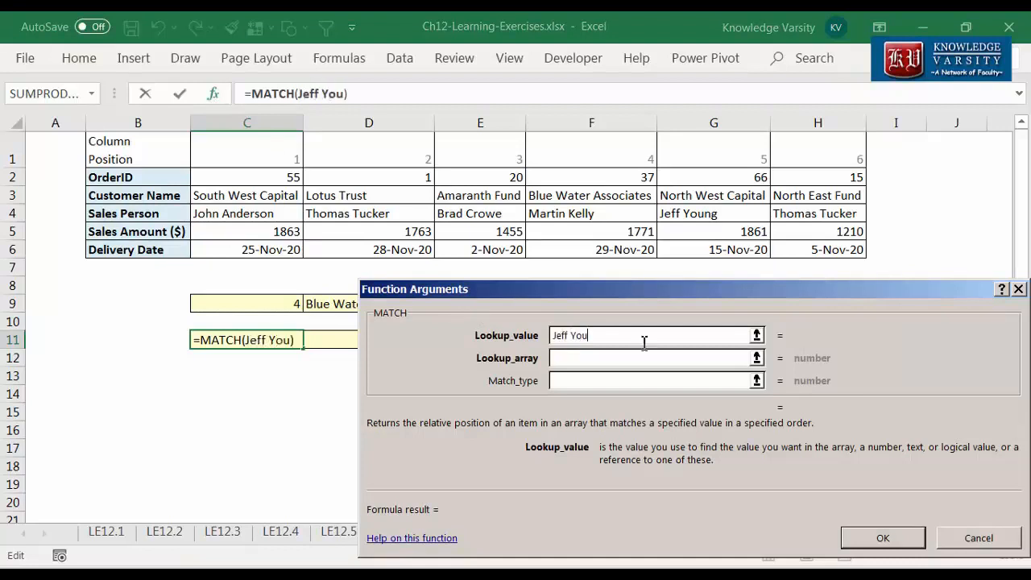
# Step: Complete C11's MATCH with the Sales Person row C4:H4 as the lookup array and match type 0
pyautogui.click(618, 360)
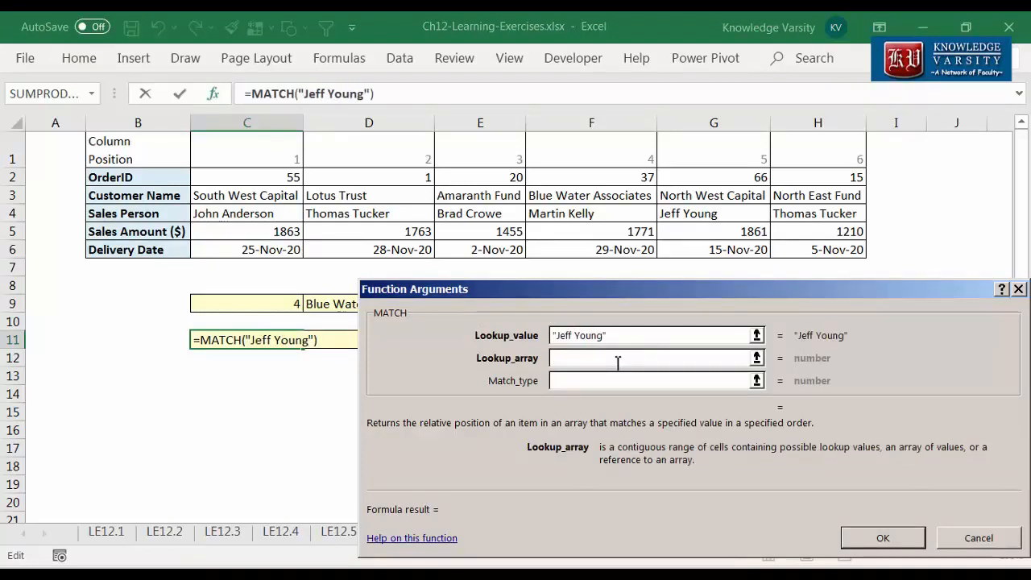
pyautogui.moveTo(230, 211); pyautogui.dragTo(804, 213)
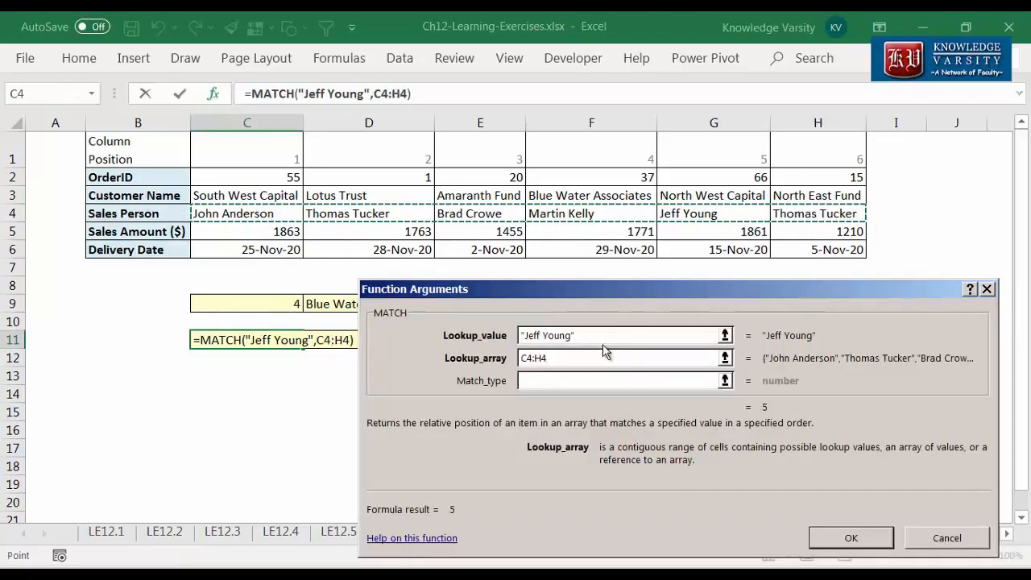
pyautogui.click(577, 387)
pyautogui.write('0')
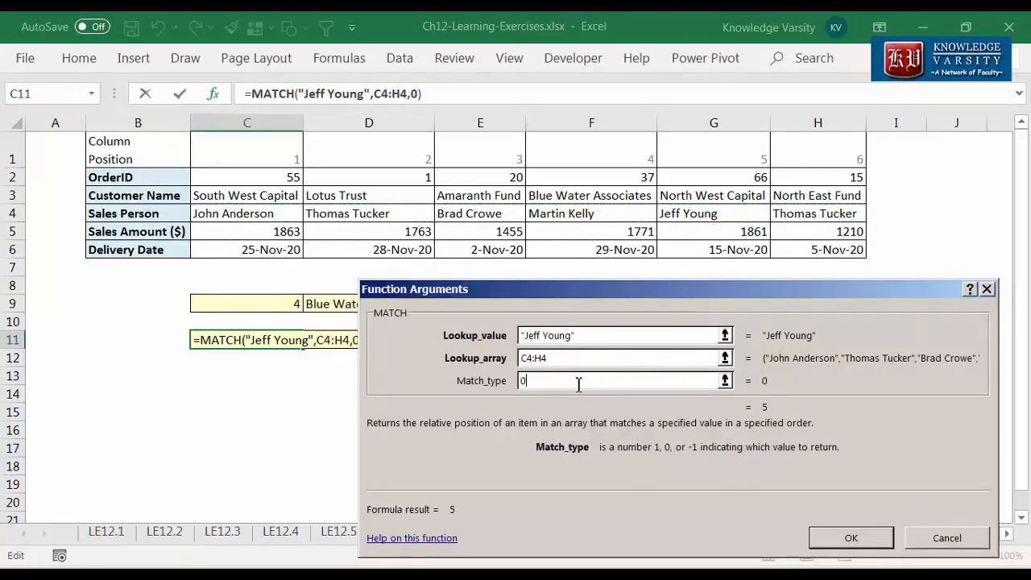
pyautogui.click(852, 538)
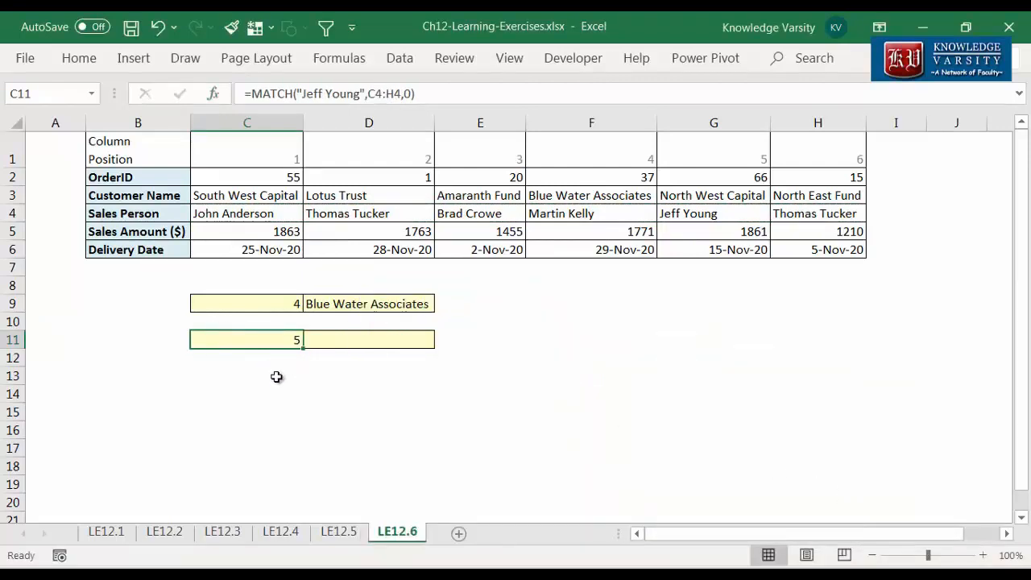
# Step: In D11, start an INDEX formula in its array form with the OrderID row C2:H2 as the array
pyautogui.click(362, 335)
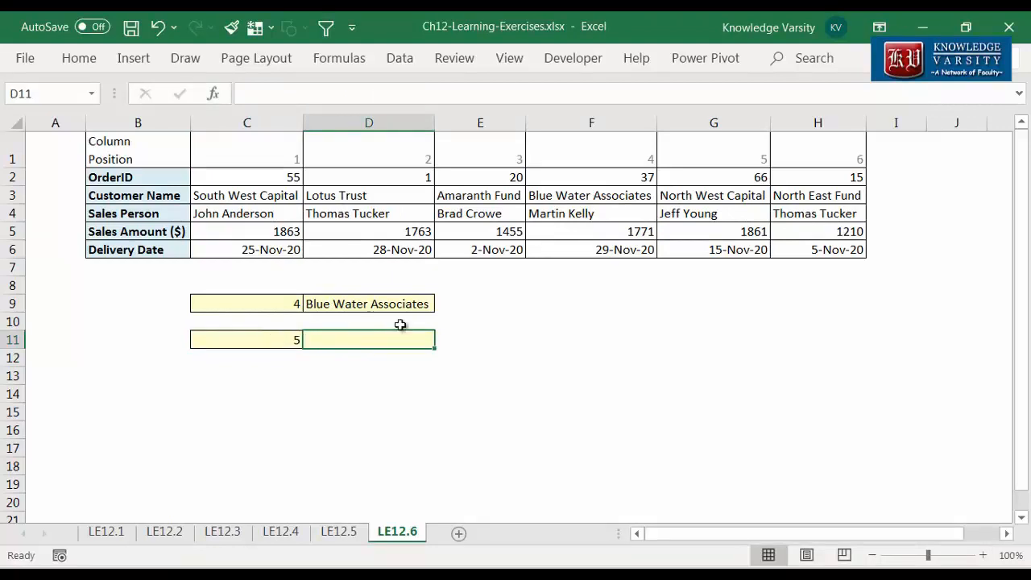
pyautogui.write('=index(')
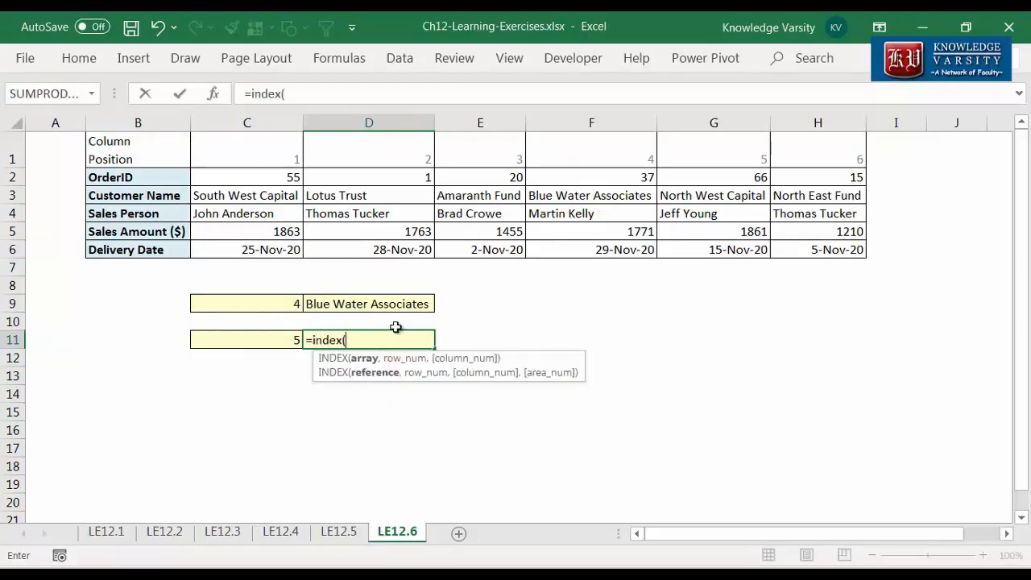
pyautogui.click(213, 95)
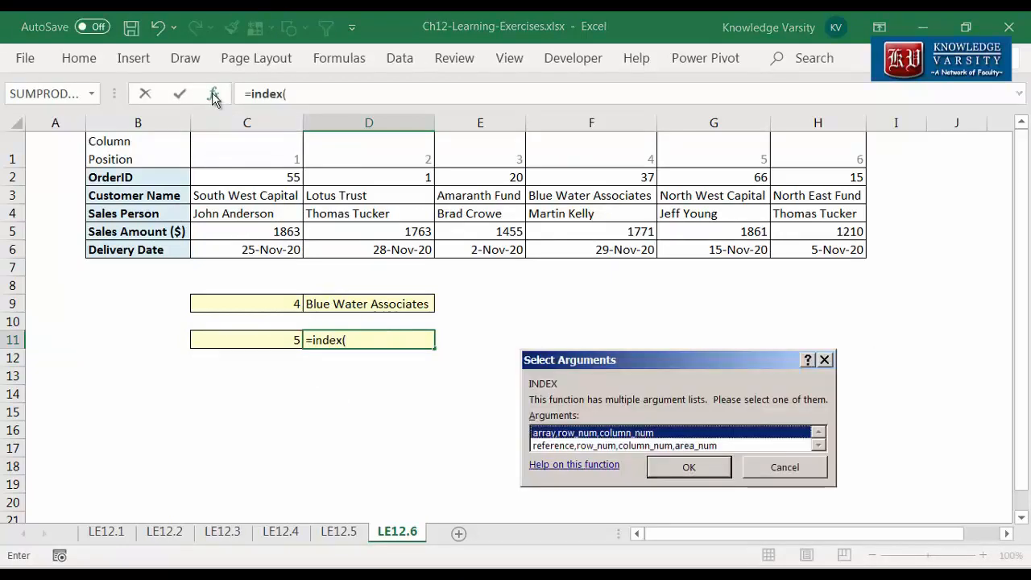
pyautogui.click(687, 467)
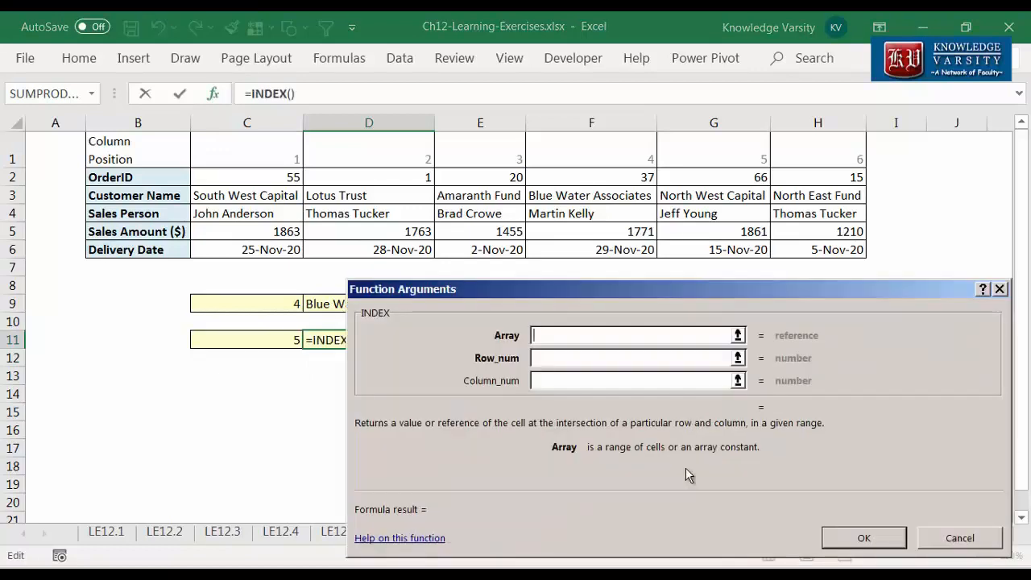
pyautogui.click(262, 175)
pyautogui.moveTo(262, 175); pyautogui.dragTo(856, 179)
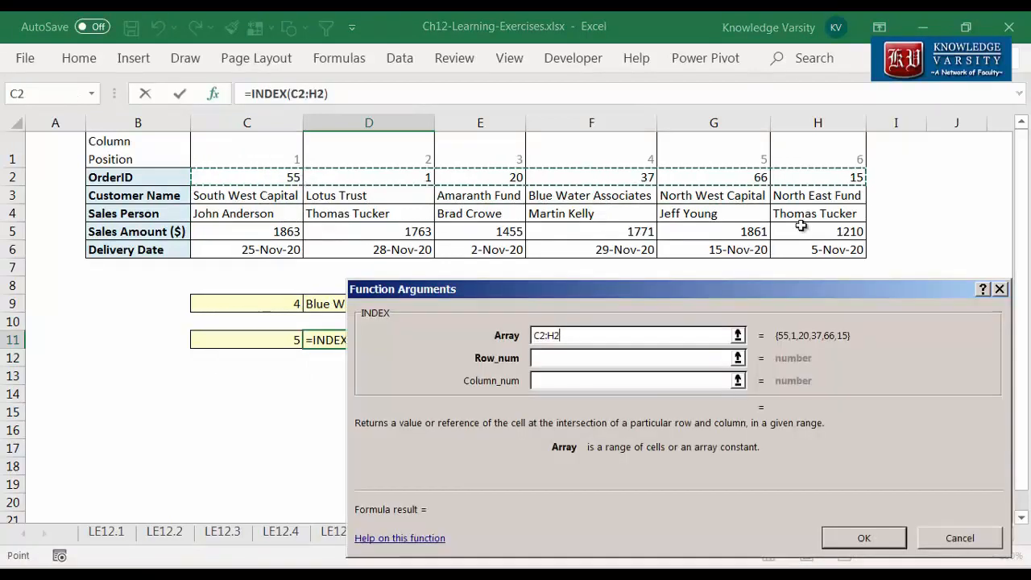
# Step: Complete D11's INDEX with the row number left empty and cell C11 as the column number
pyautogui.click(596, 381)
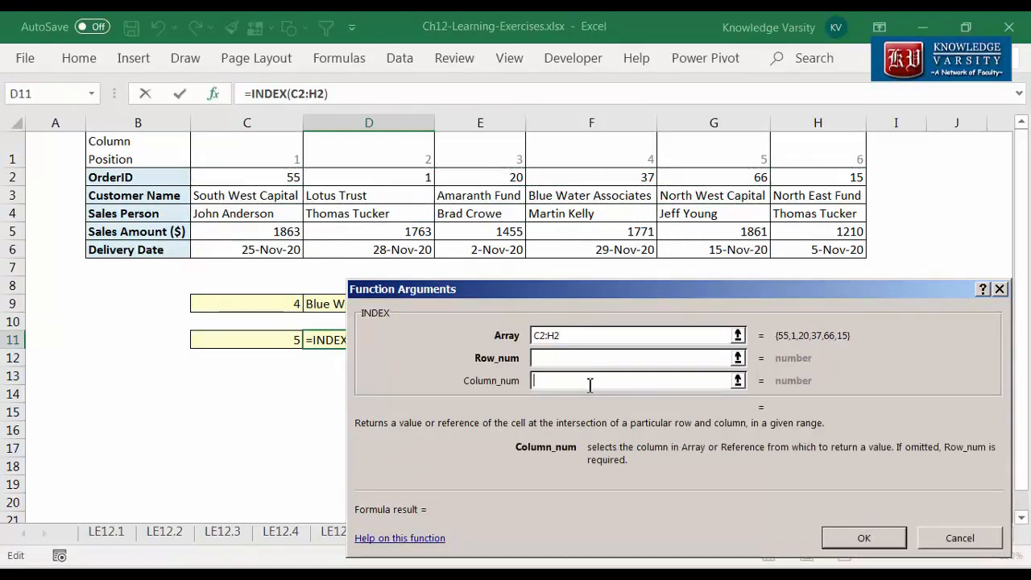
pyautogui.click(274, 345)
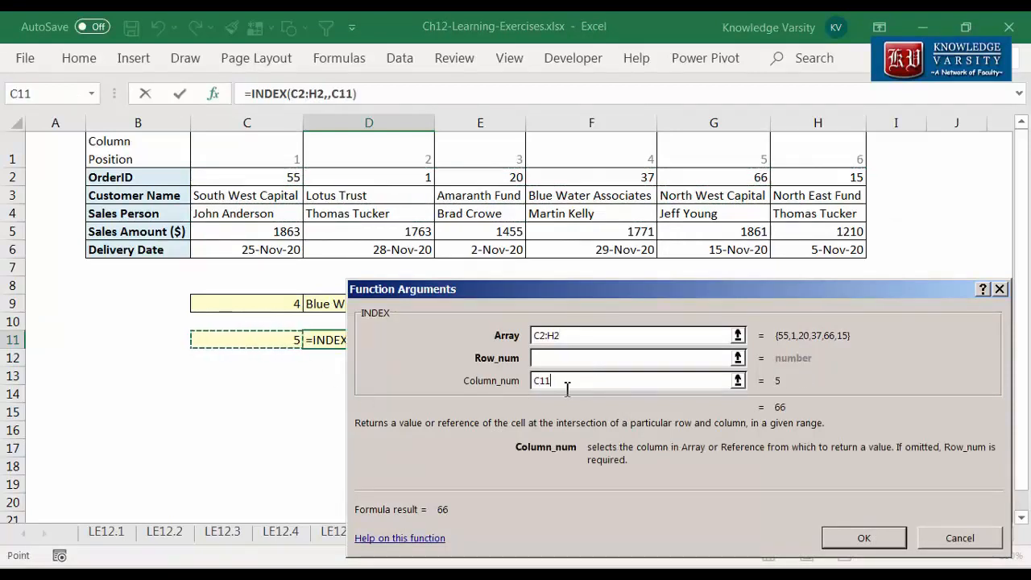
pyautogui.click(871, 547)
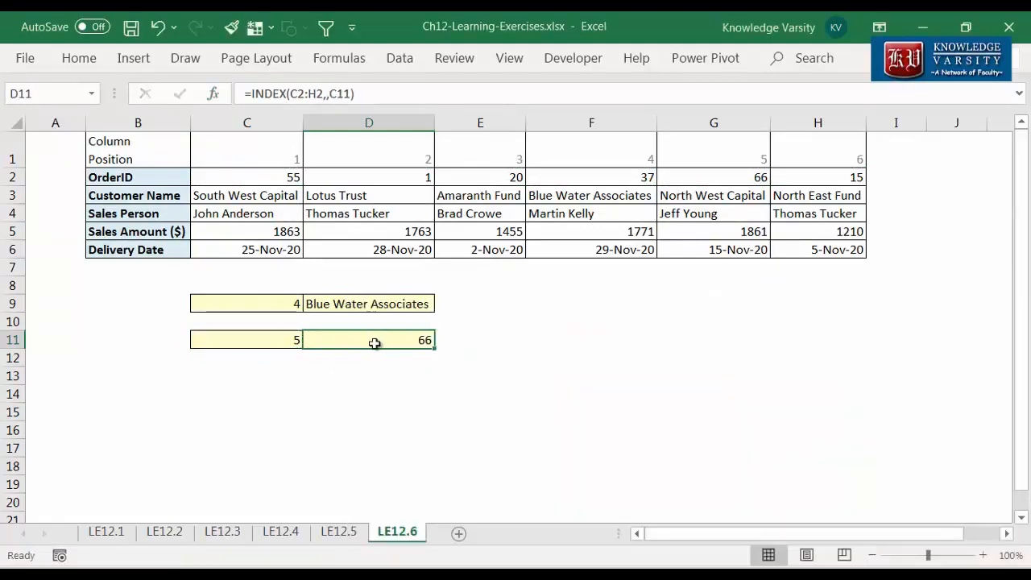